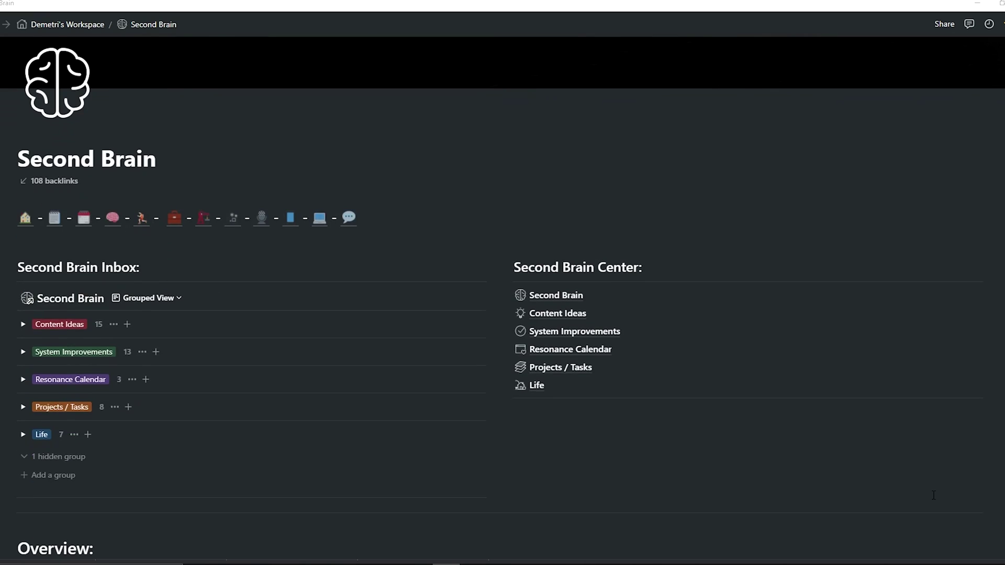
# - Scroll through Shortform's book categories down to the library's new releases
pyautogui.scroll(-1, 933, 495)
pyautogui.scroll(-1, 933, 495)
pyautogui.scroll(-1, 933, 495)
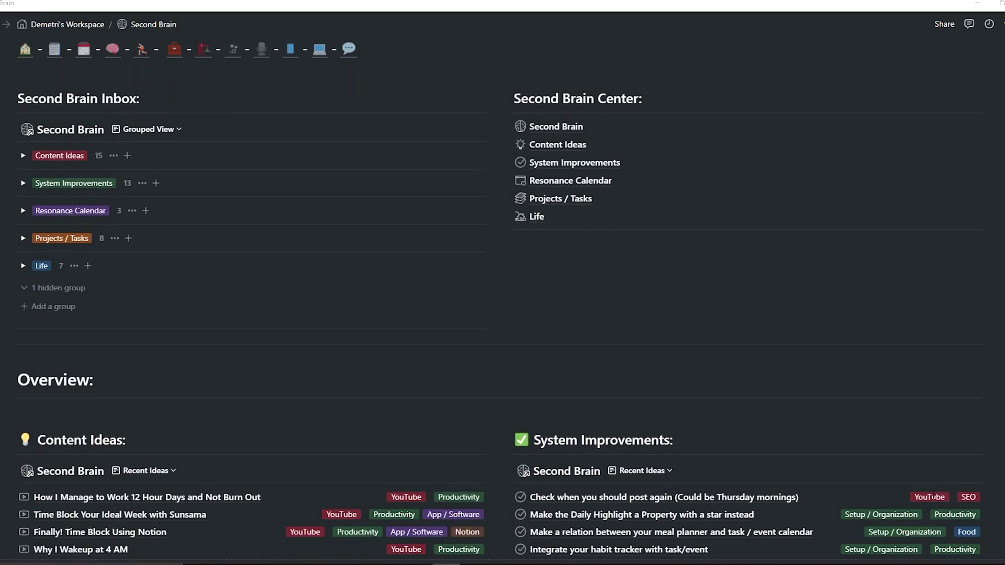
pyautogui.scroll(-2, 933, 495)
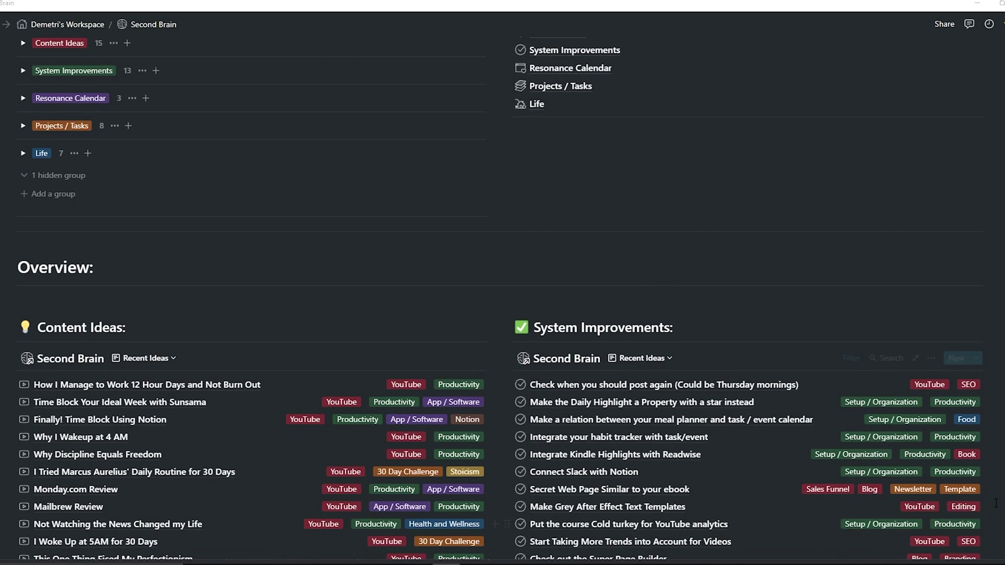
pyautogui.scroll(-1, 996, 504)
pyautogui.scroll(-1, 996, 503)
pyautogui.scroll(-1, 996, 503)
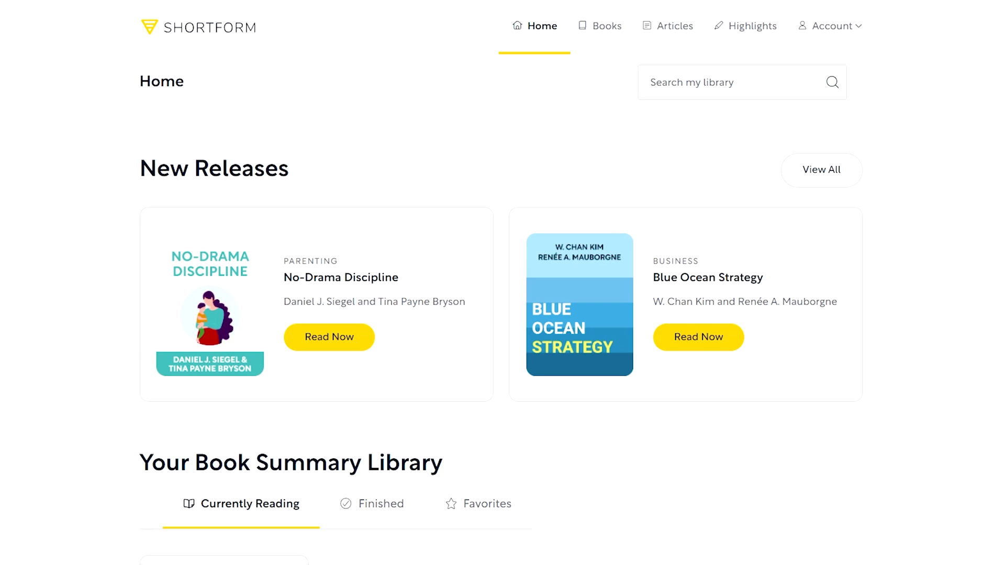
pyautogui.scroll(-1, 942, 442)
pyautogui.scroll(-5, 942, 442)
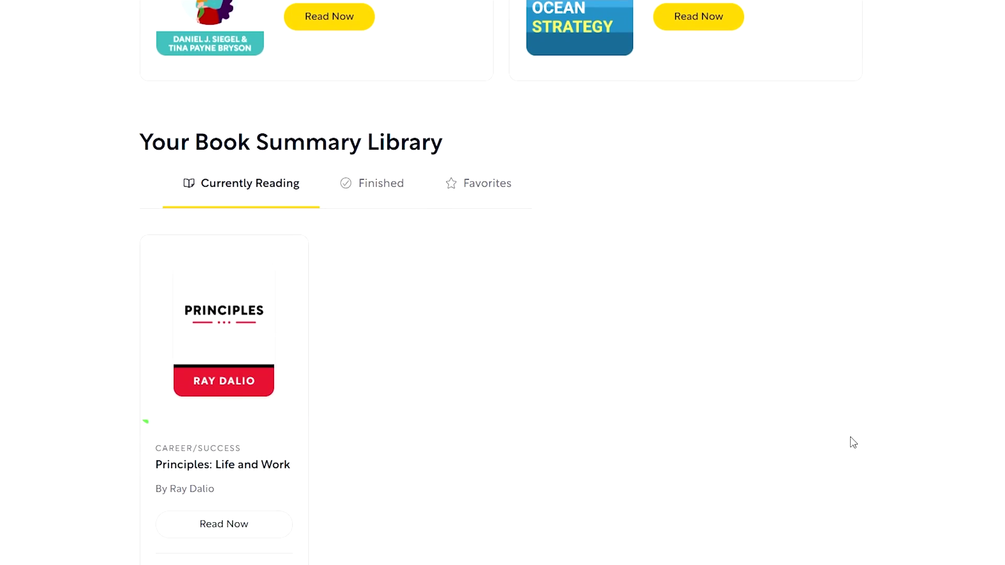
pyautogui.click(236, 379)
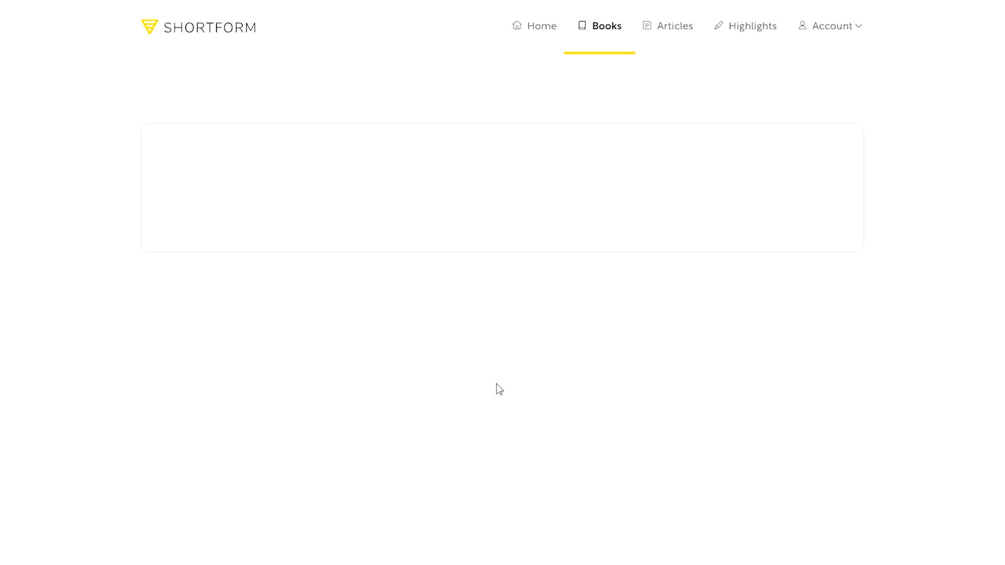
pyautogui.scroll(-2, 991, 368)
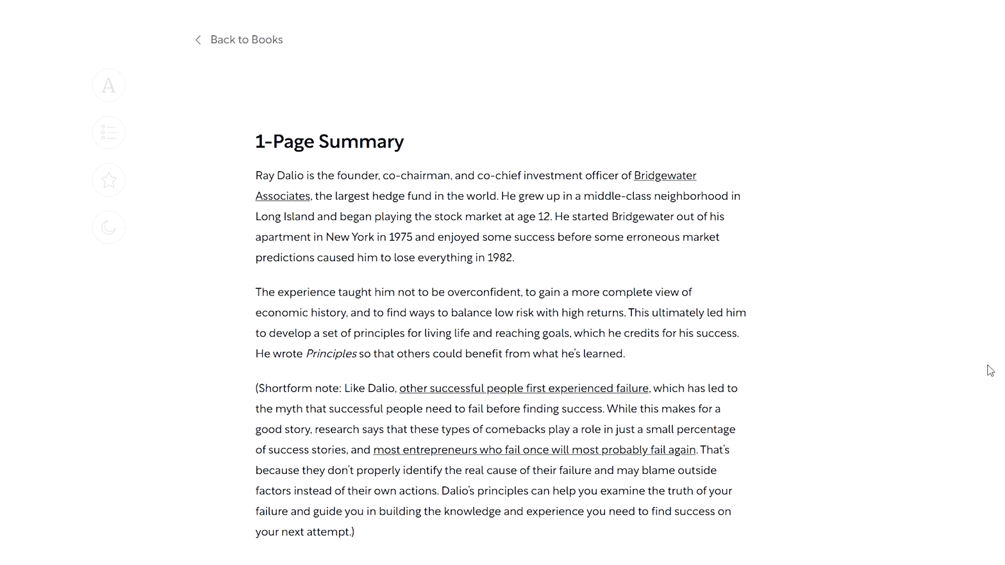
pyautogui.scroll(-1, 990, 370)
pyautogui.scroll(-3, 991, 370)
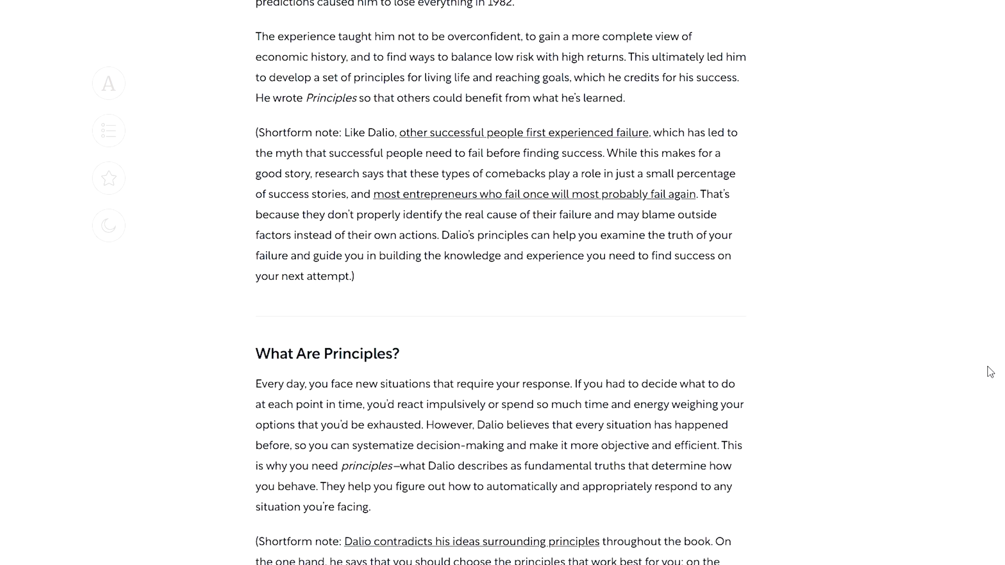
pyautogui.scroll(-4, 991, 371)
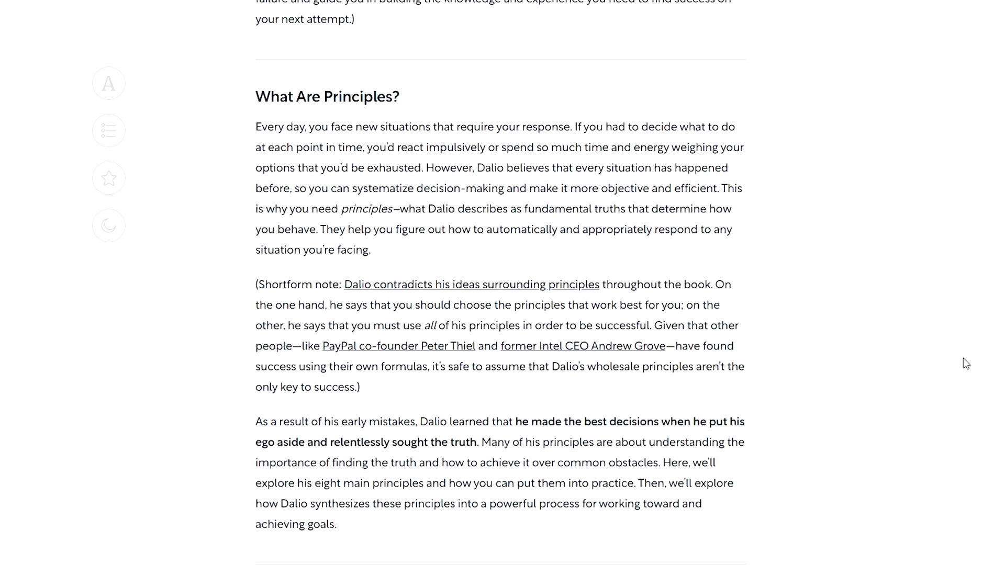
pyautogui.scroll(-1, 963, 352)
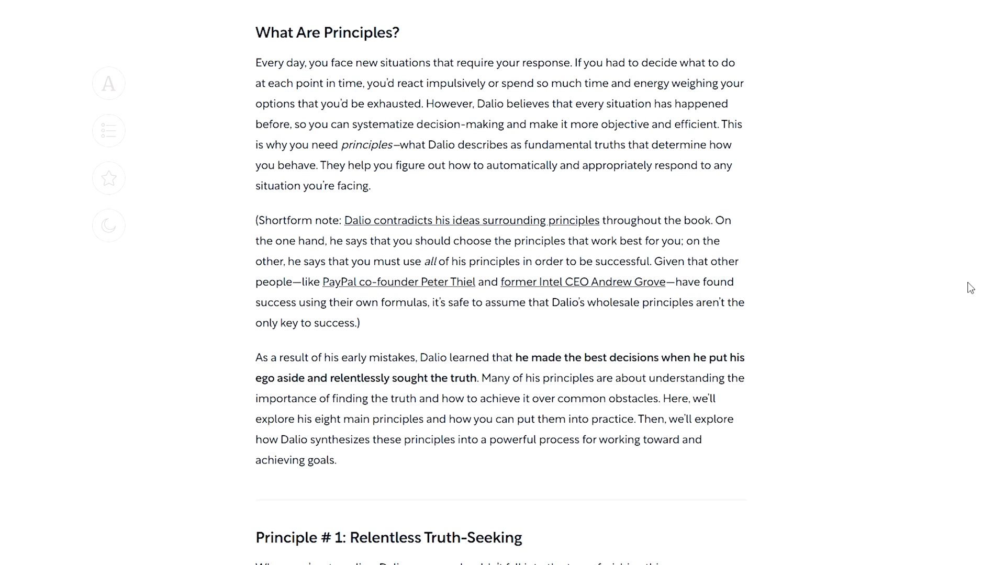
pyautogui.scroll(-1, 970, 288)
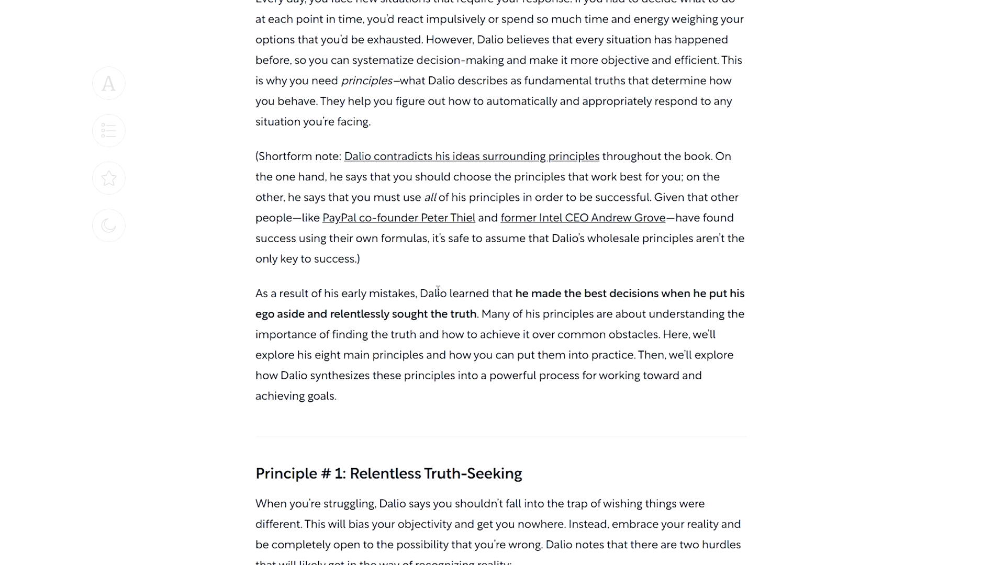
pyautogui.scroll(-2, 438, 291)
pyautogui.scroll(-1, 553, 365)
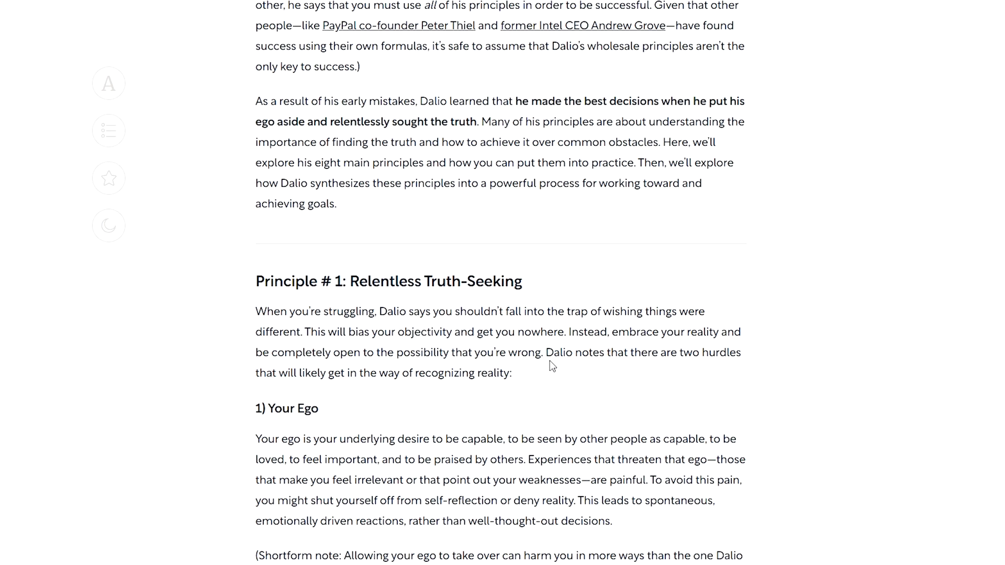
pyautogui.scroll(-1, 549, 360)
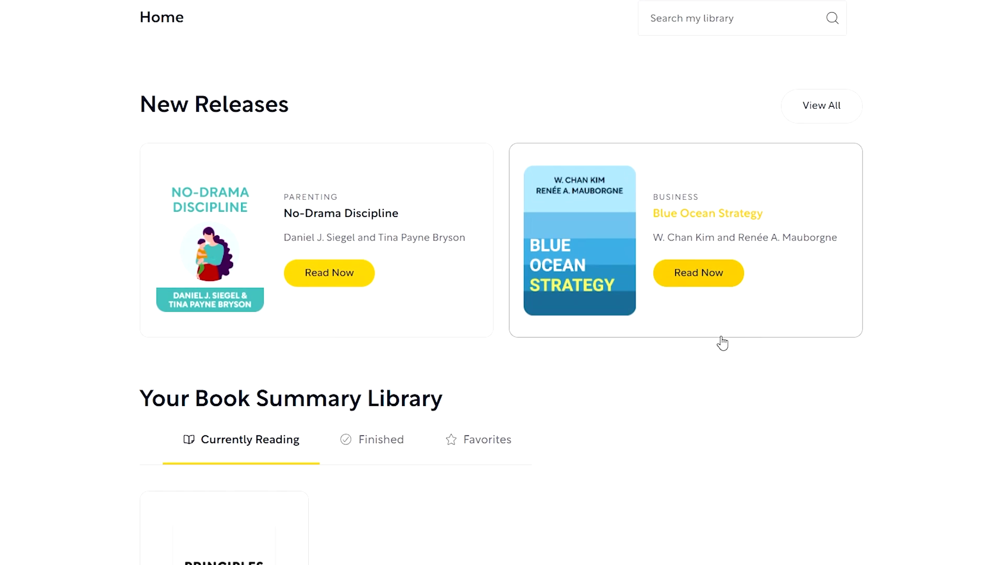
# - Open 'The Energy Crunch Will Lead to Inflation, Shortages, and Renewables' from New Articles and read it
pyautogui.scroll(-2, 614, 400)
pyautogui.scroll(-1, 617, 400)
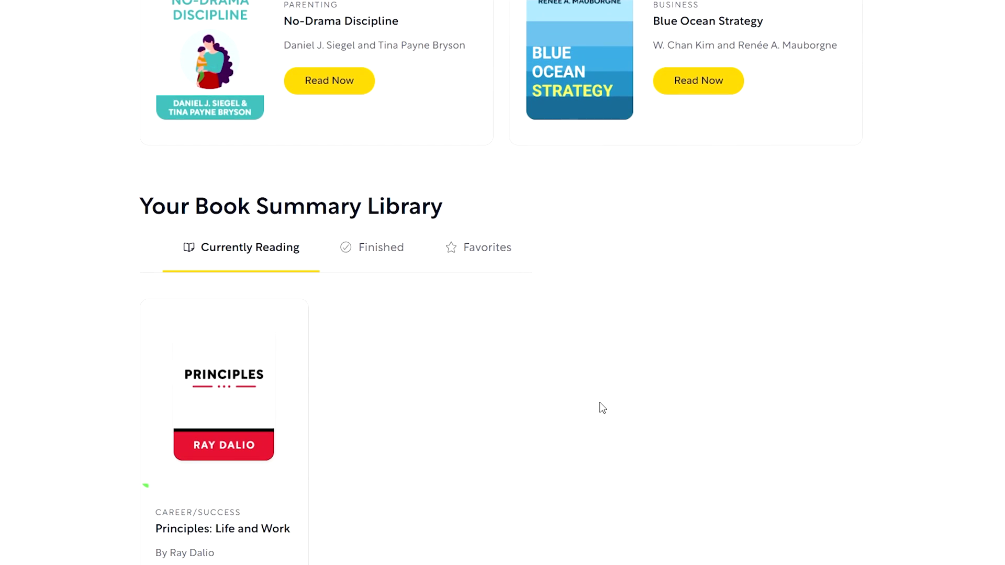
pyautogui.scroll(-7, 508, 401)
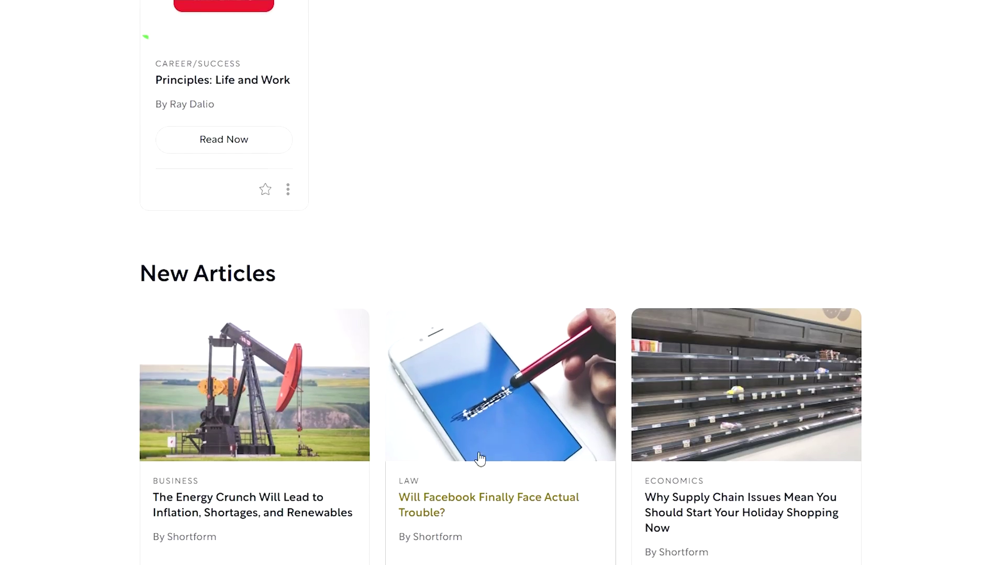
pyautogui.scroll(-1, 367, 439)
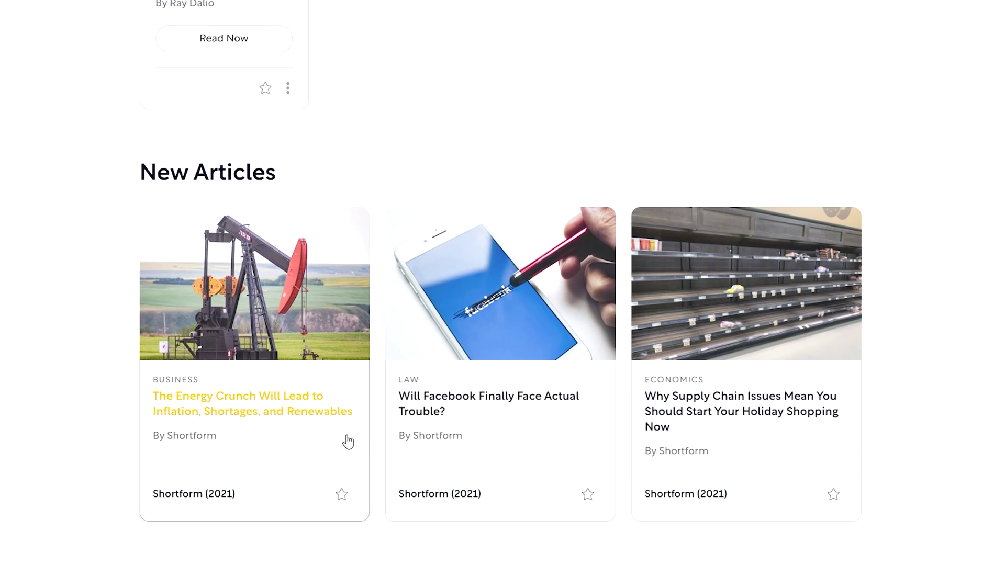
pyautogui.click(319, 419)
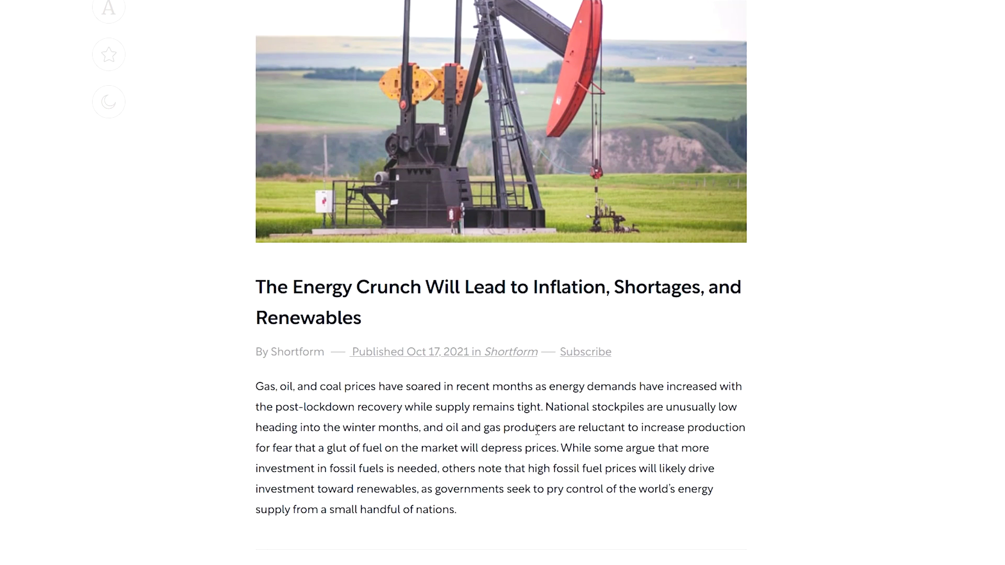
pyautogui.scroll(-2, 537, 431)
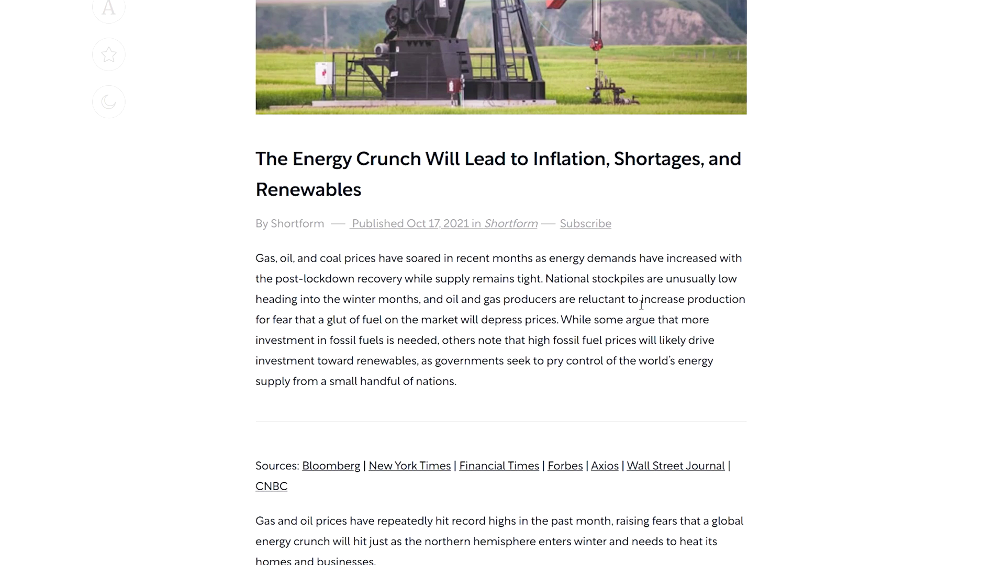
pyautogui.scroll(-4, 647, 272)
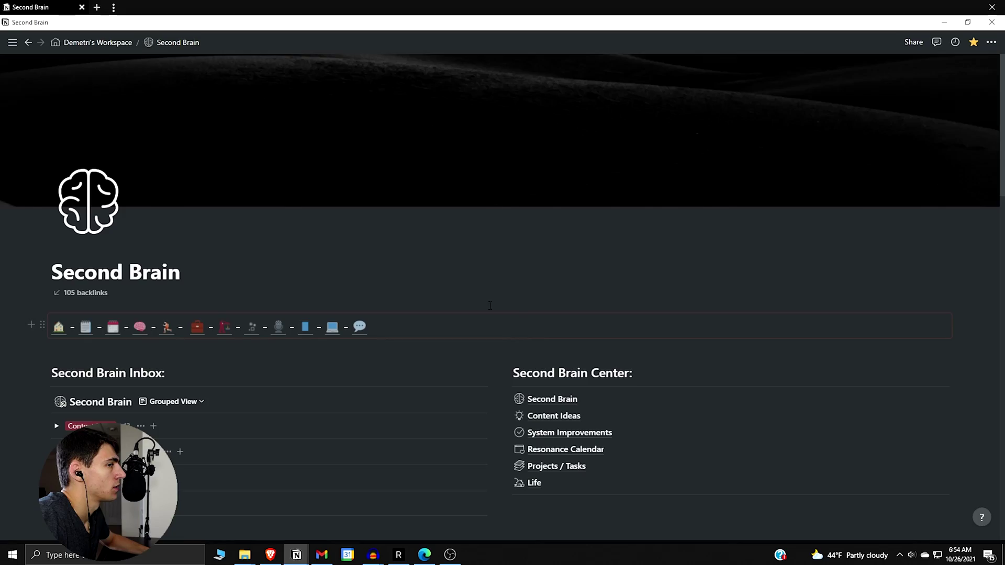
pyautogui.scroll(-1, 490, 306)
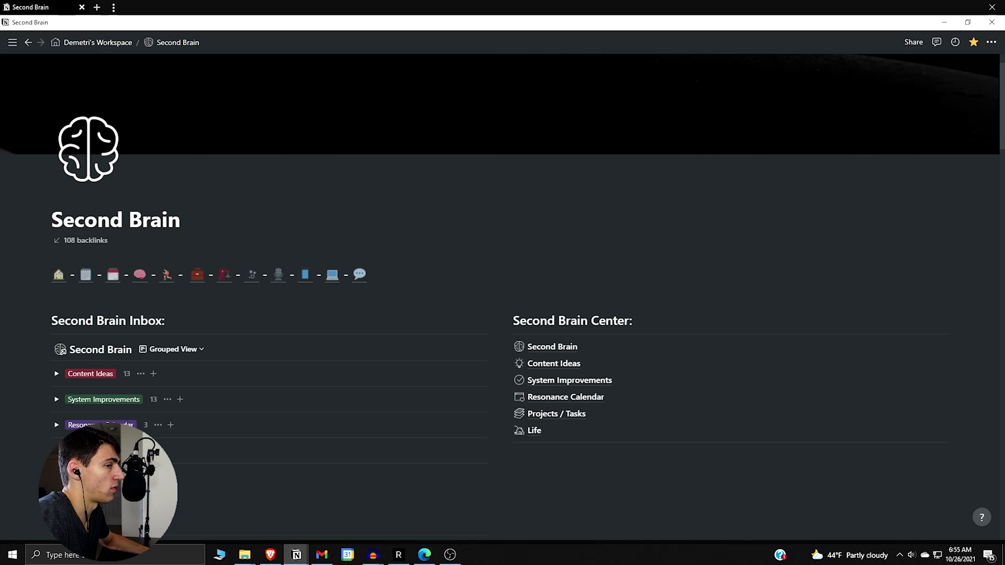
pyautogui.scroll(-3, 418, 344)
pyautogui.scroll(-4, 367, 335)
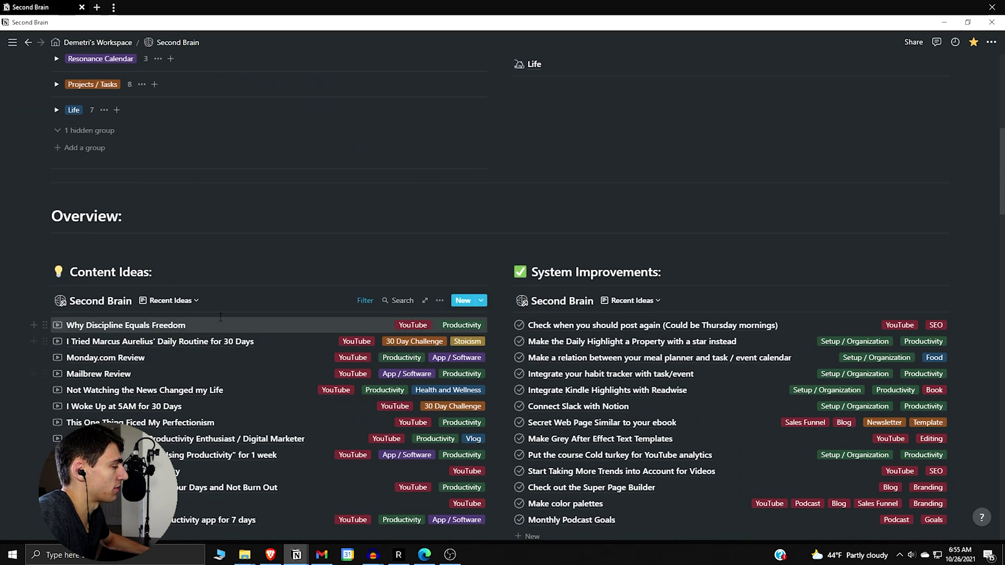
# - Open the Why Discipline Equals Freedom idea and review its Idea Bucket, keeping Content Ideas
pyautogui.click(317, 325)
pyautogui.moveTo(446, 275)
pyautogui.moveTo(481, 275)
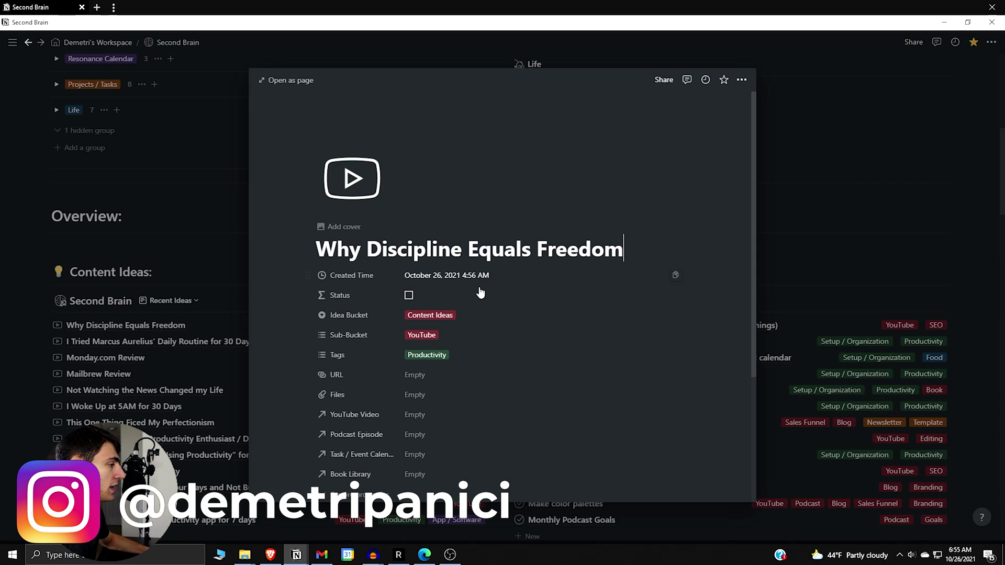
pyautogui.scroll(-2, 478, 314)
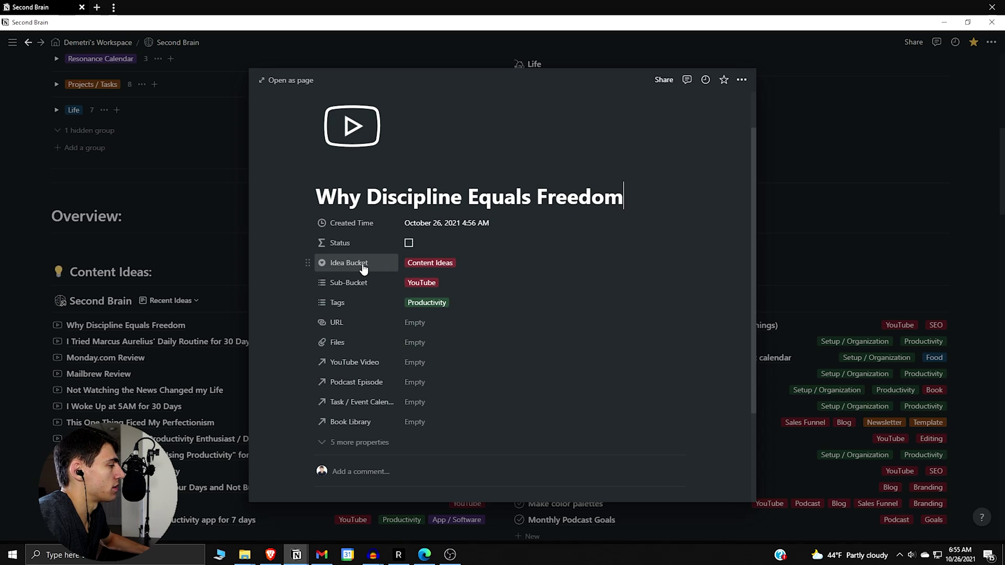
pyautogui.click(436, 268)
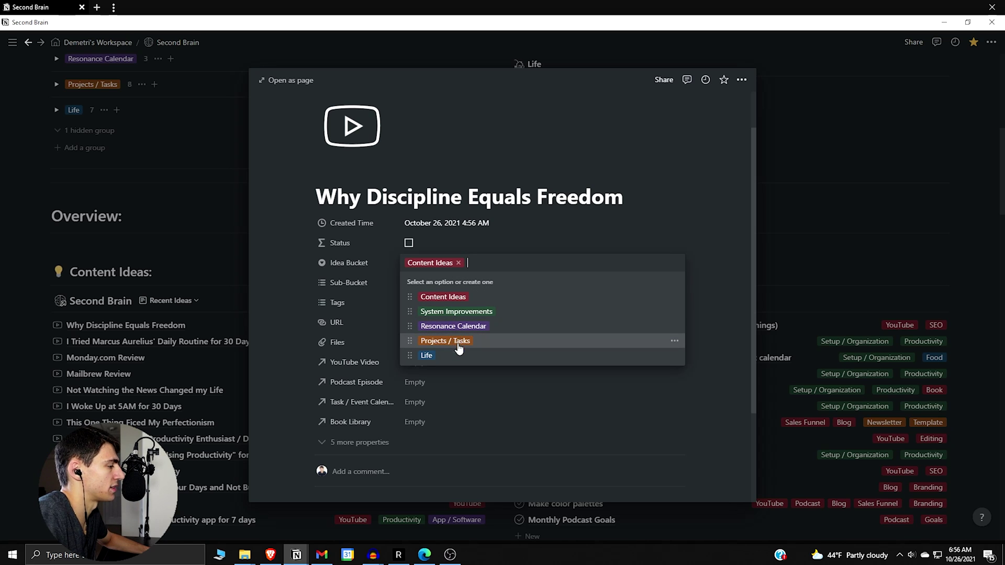
pyautogui.click(378, 260)
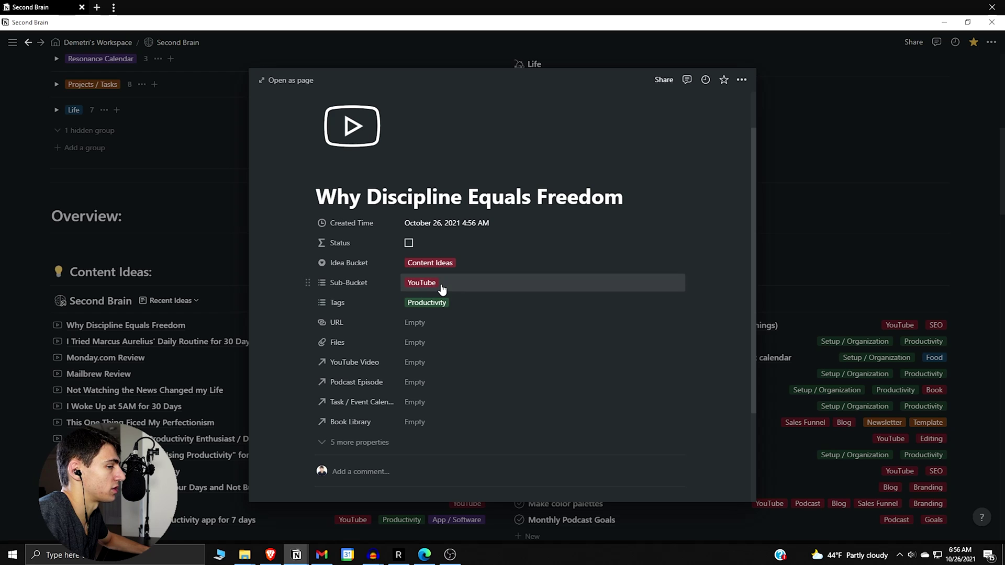
# - Review the Sub-Bucket choices, keeping YouTube, and recheck the Idea Bucket categories
pyautogui.click(442, 290)
pyautogui.click(392, 292)
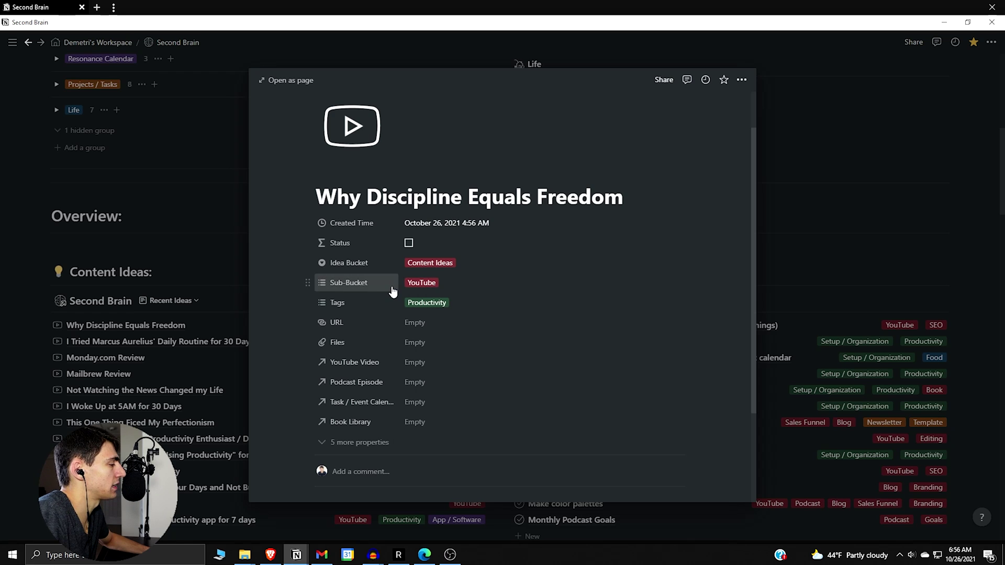
pyautogui.click(429, 285)
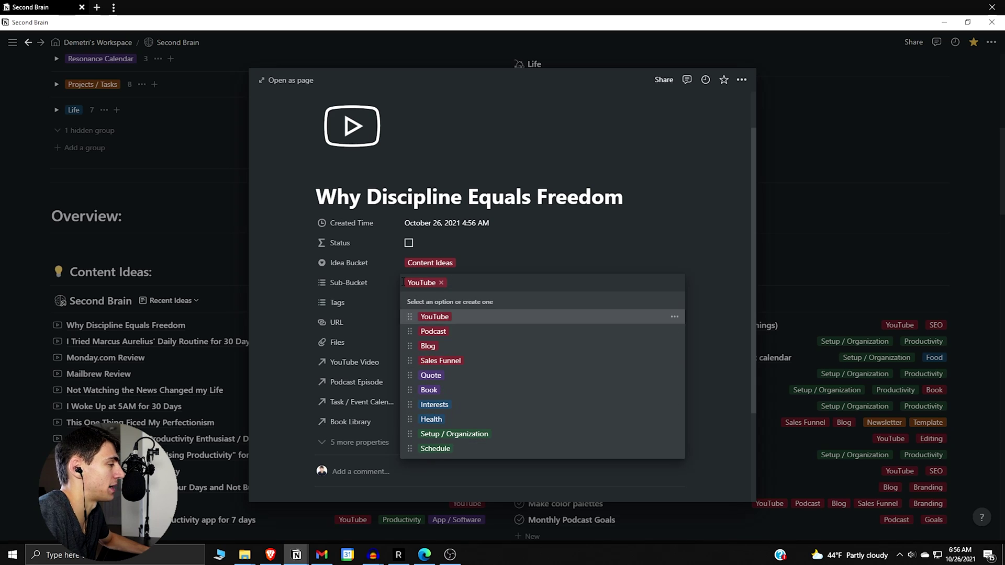
pyautogui.click(445, 269)
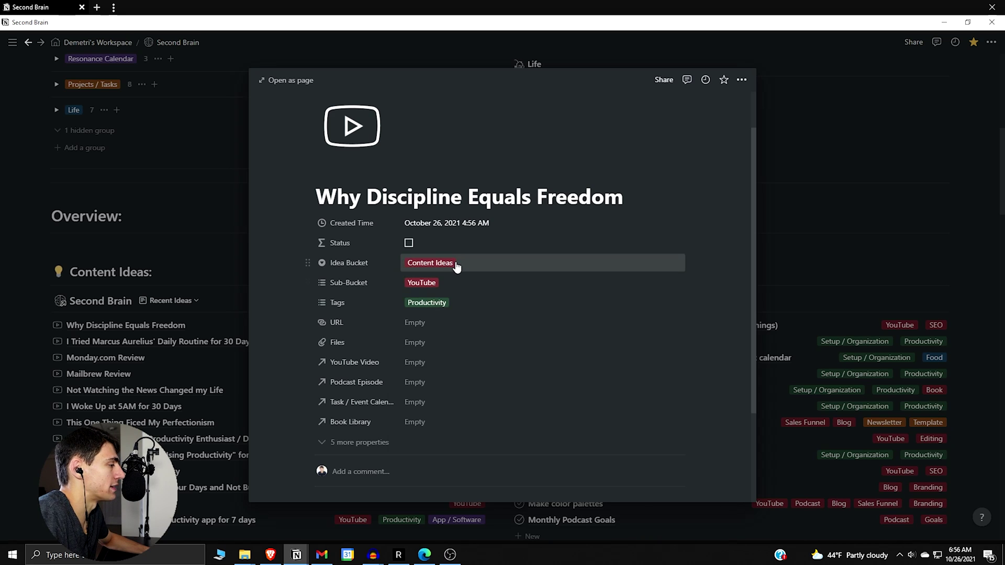
pyautogui.click(456, 264)
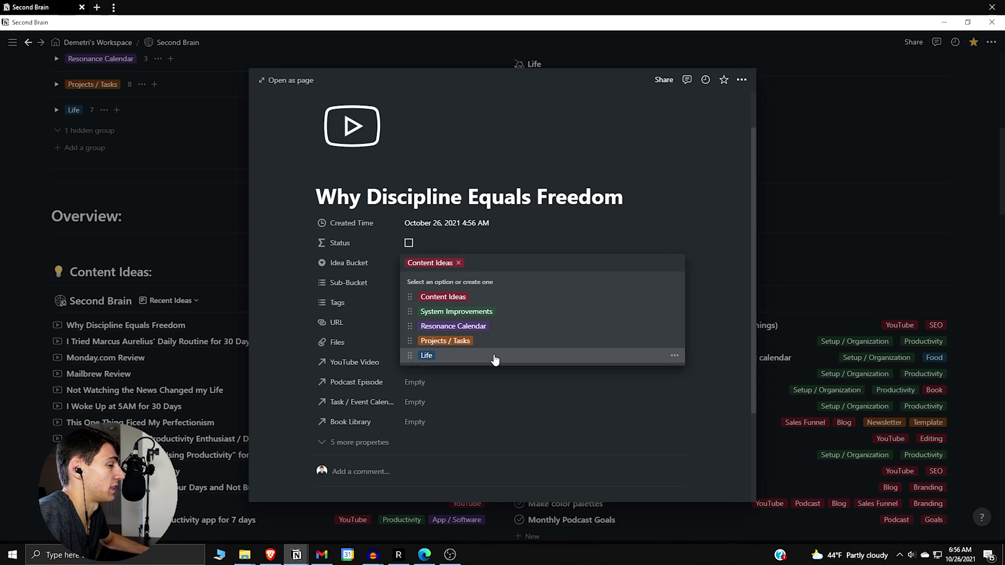
pyautogui.press('Escape')
pyautogui.press('Down')
pyautogui.press('Return')
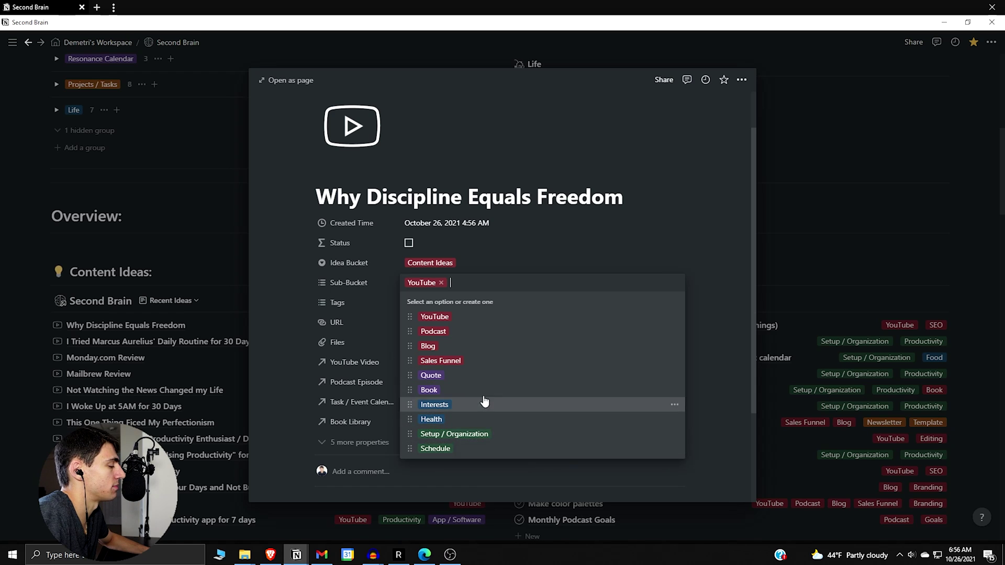
# - Tag the Why Discipline Equals Freedom idea as Productivity
pyautogui.press('Escape')
pyautogui.click(427, 303)
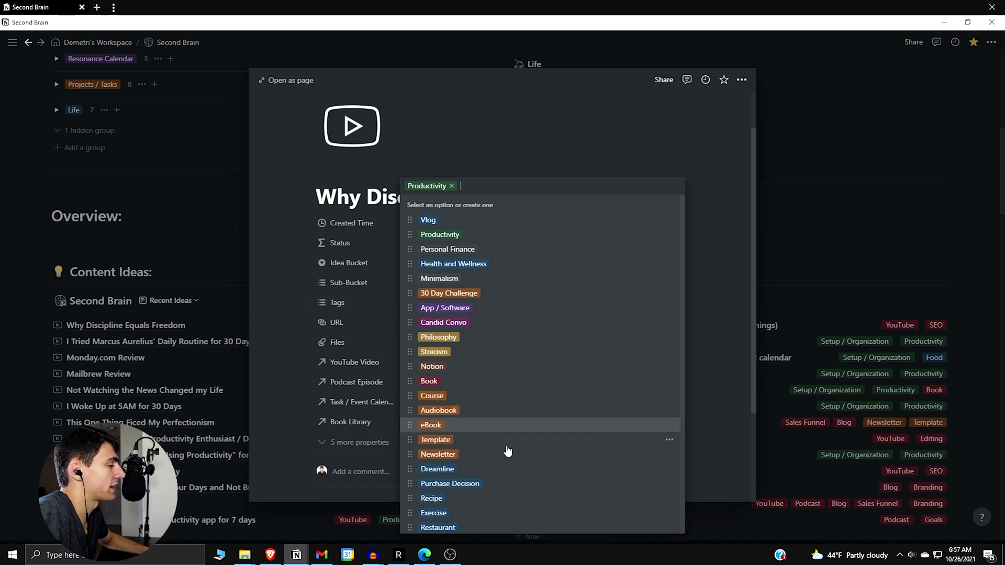
pyautogui.scroll(-2, 507, 451)
pyautogui.scroll(-1, 498, 299)
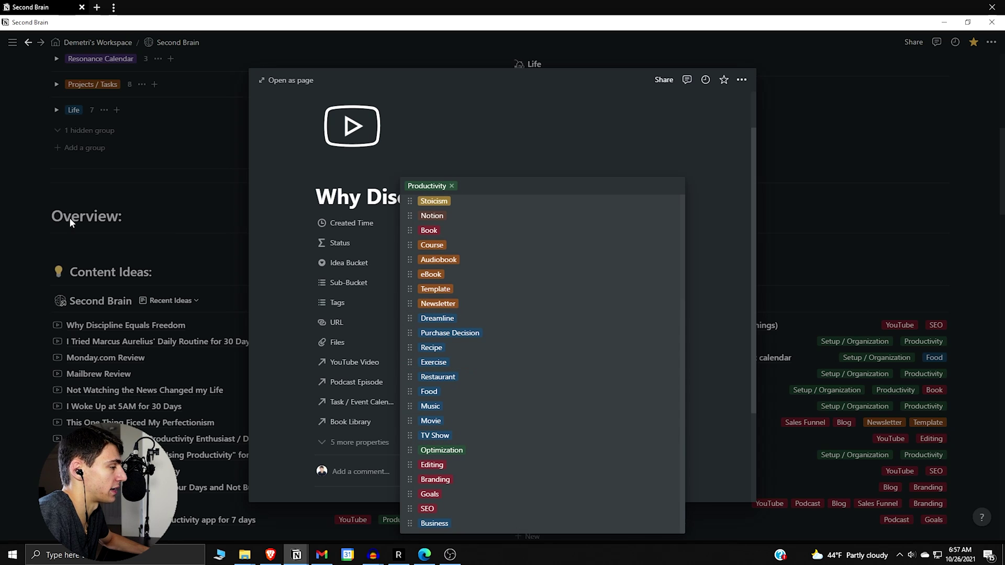
pyautogui.press('Escape')
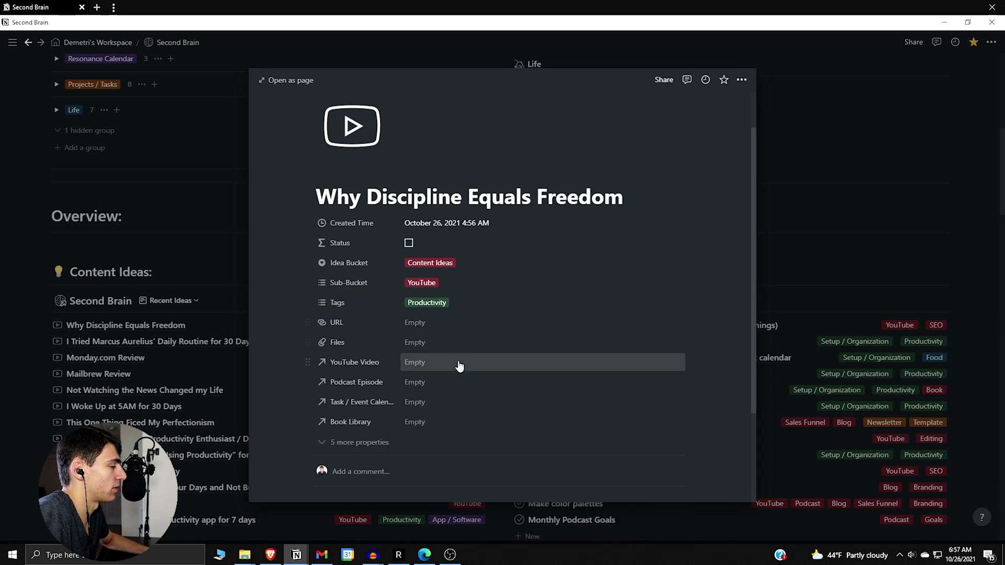
# - Expand the five hidden properties to show the YouTube, Podcast, Task and Book statuses
pyautogui.scroll(-2, 513, 333)
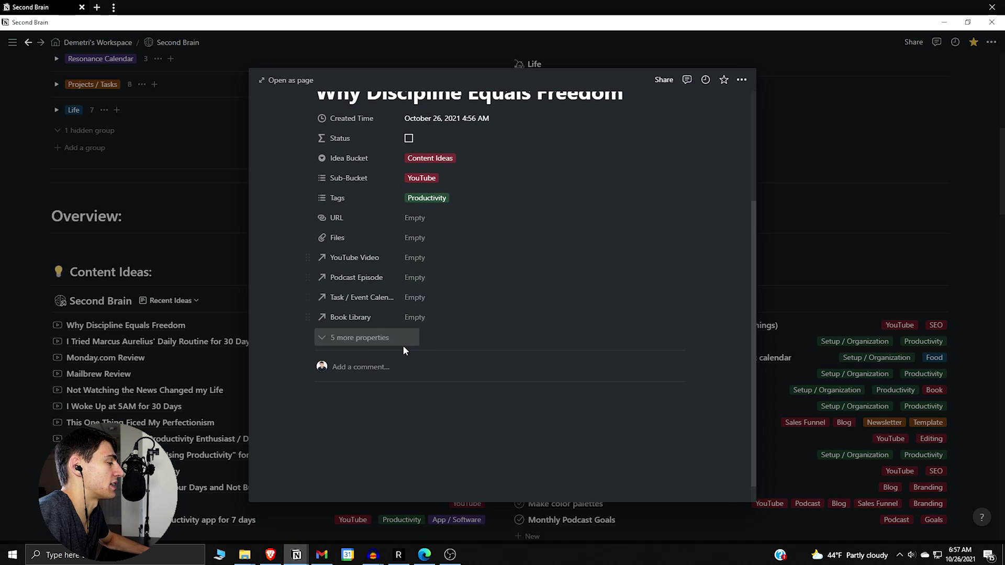
pyautogui.scroll(1, 475, 286)
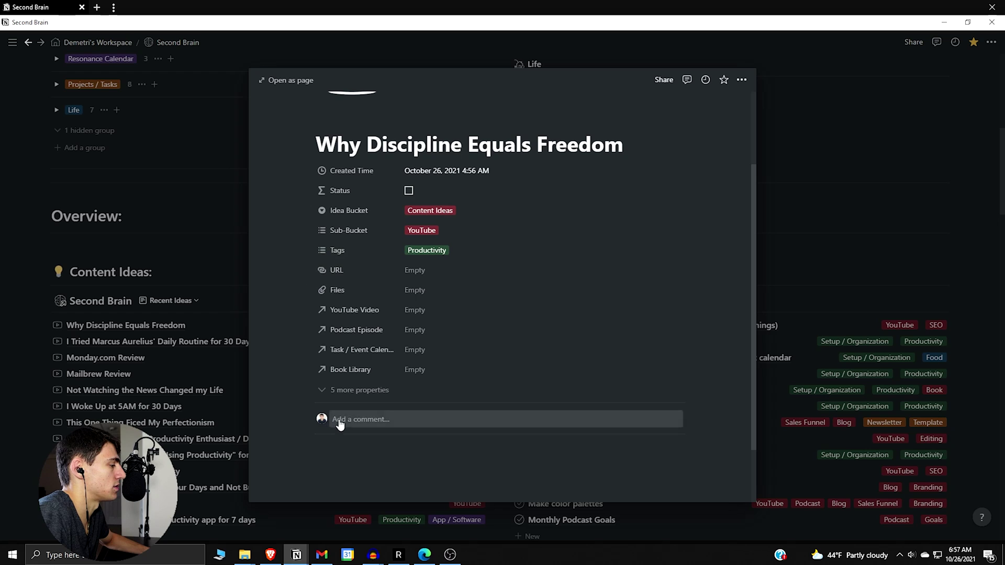
pyautogui.click(370, 389)
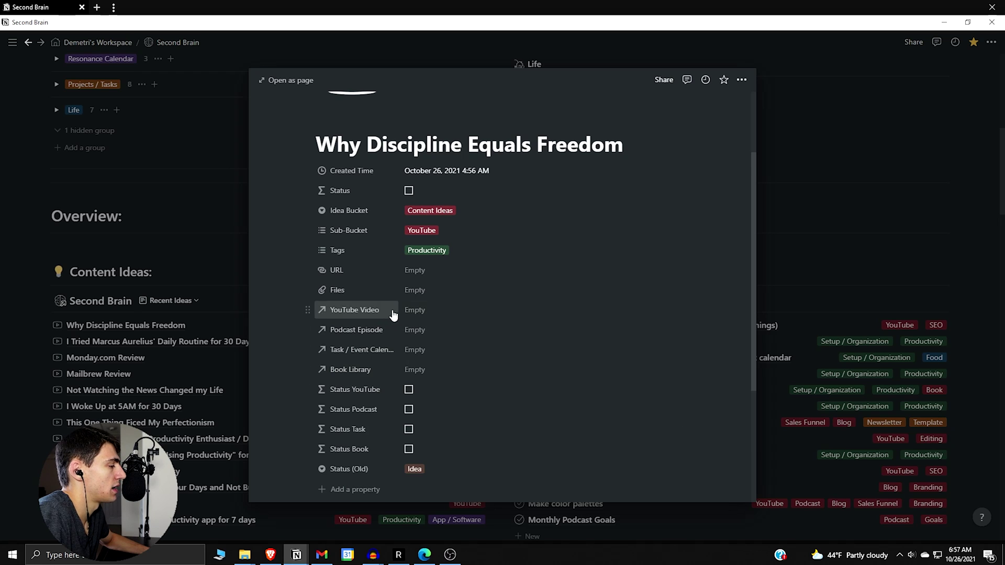
# - Test-link 'Why Everything Needs to Change' as the video, inspect the Status YouTube formula, then unlink it
pyautogui.click(434, 311)
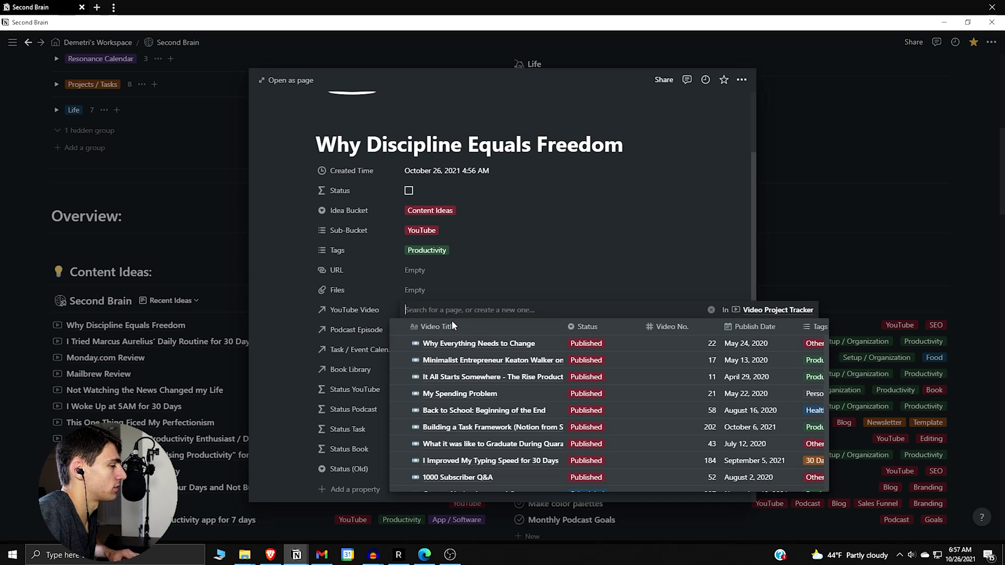
pyautogui.click(470, 344)
pyautogui.press('Escape')
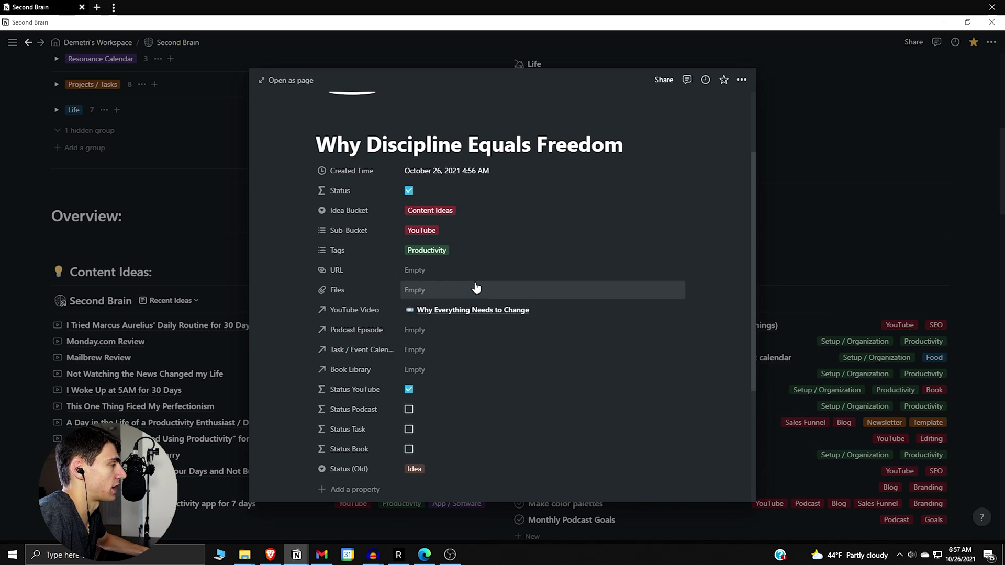
pyautogui.click(382, 390)
pyautogui.moveTo(325, 282)
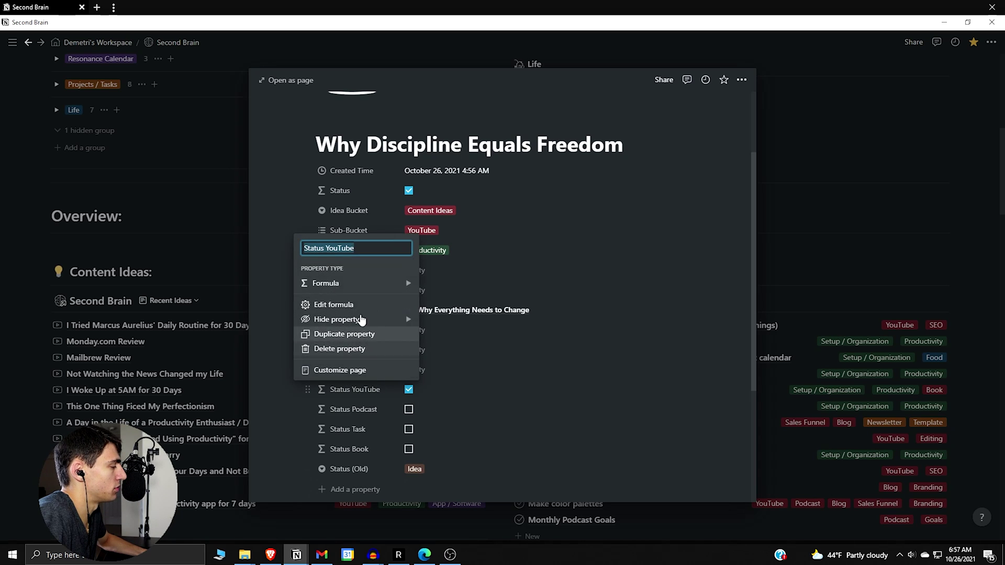
pyautogui.click(347, 305)
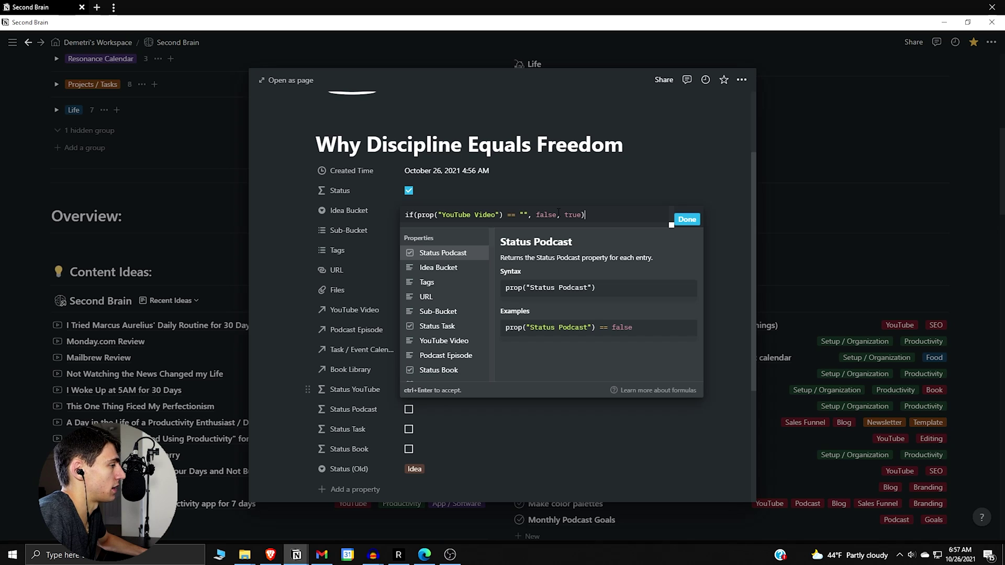
pyautogui.click(348, 393)
pyautogui.click(433, 312)
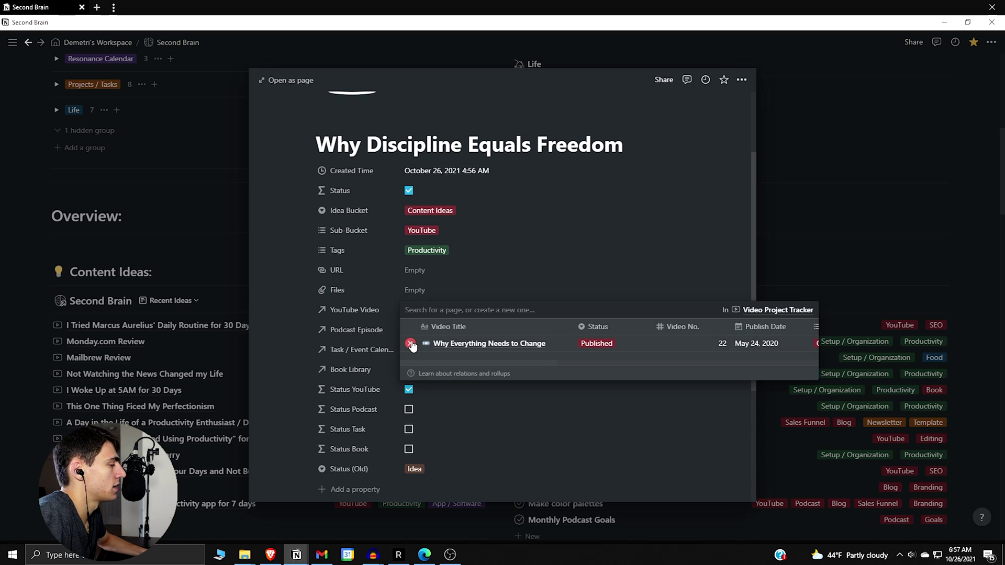
pyautogui.click(406, 343)
pyautogui.click(376, 189)
# - Review the Status formula combining YouTube, Podcast, Task and Book statuses, then close the idea
pyautogui.click(363, 190)
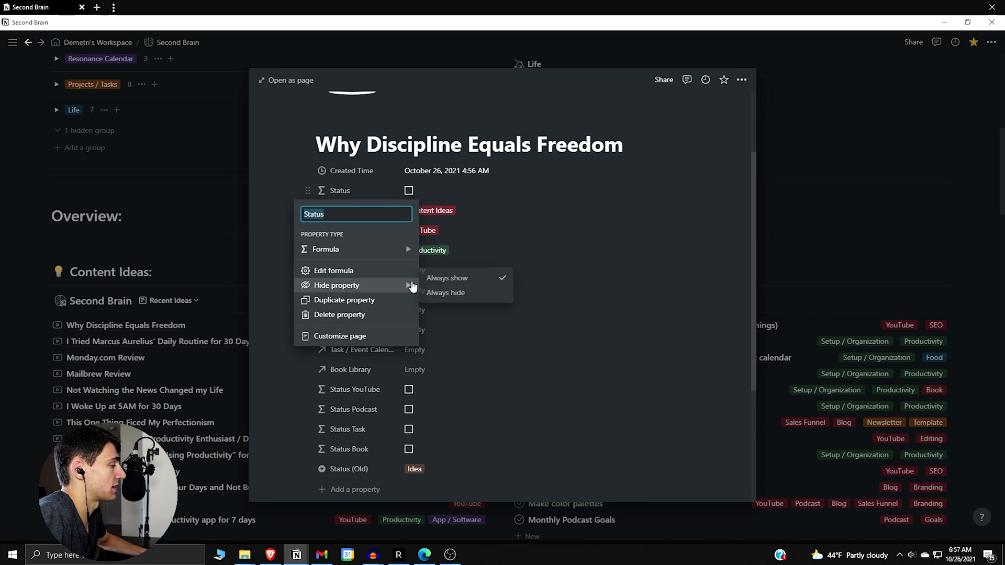
pyautogui.click(575, 273)
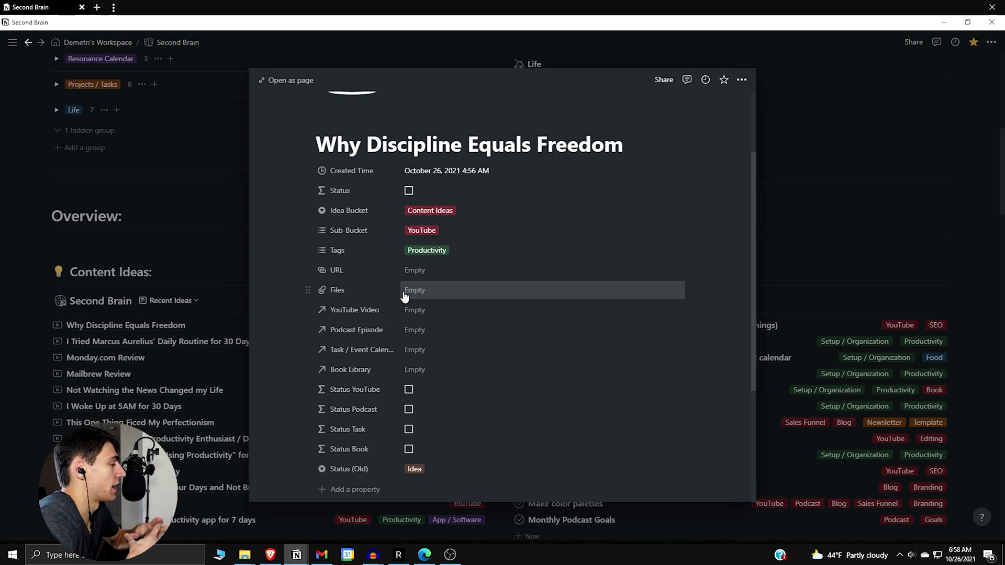
pyautogui.click(376, 188)
pyautogui.click(338, 271)
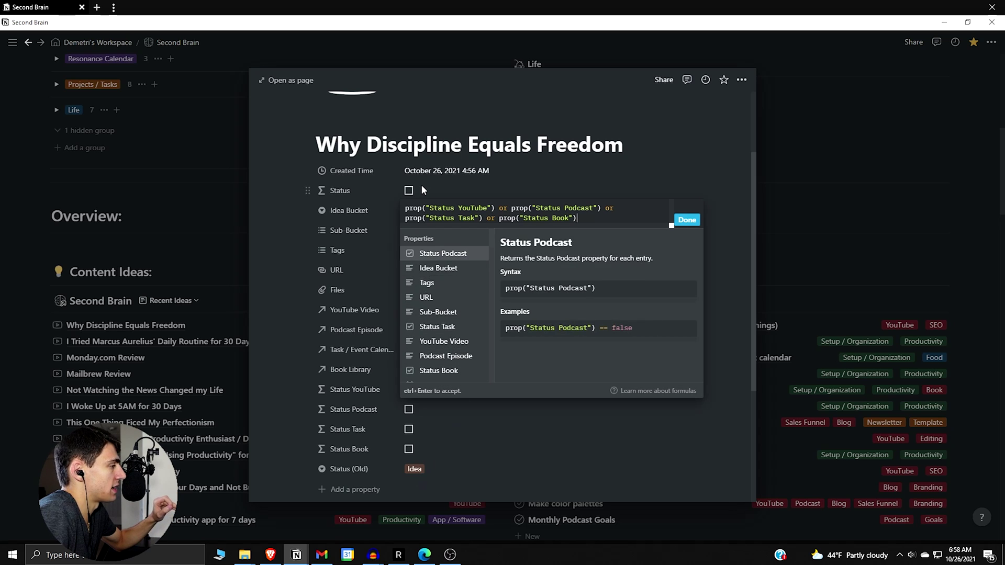
pyautogui.click(334, 229)
pyautogui.click(230, 358)
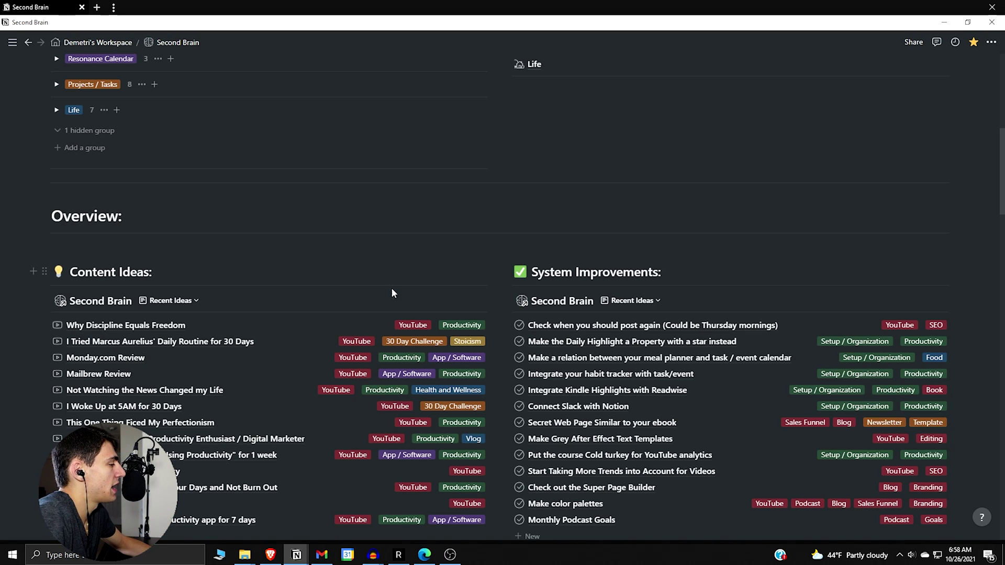
pyautogui.moveTo(363, 305)
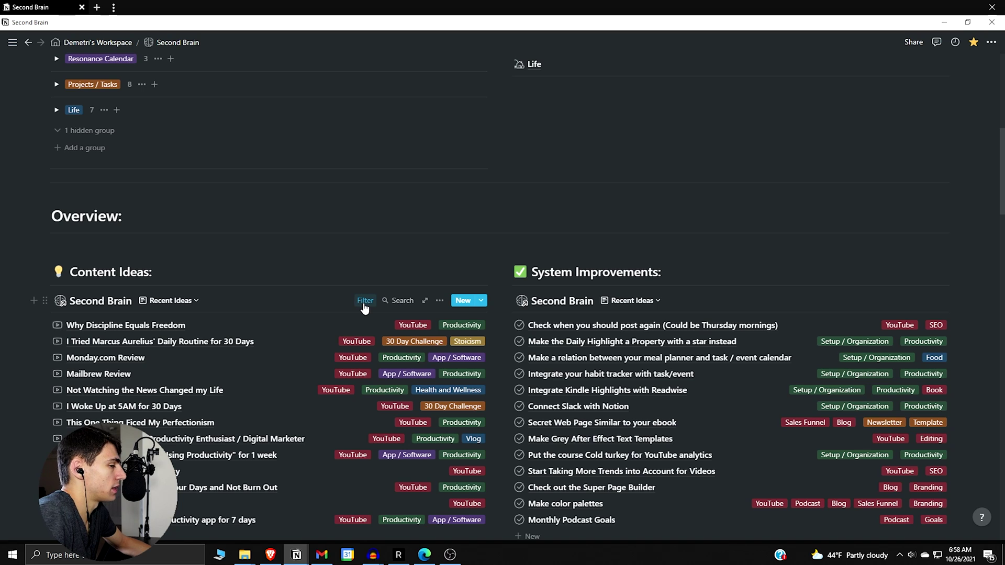
pyautogui.click(364, 303)
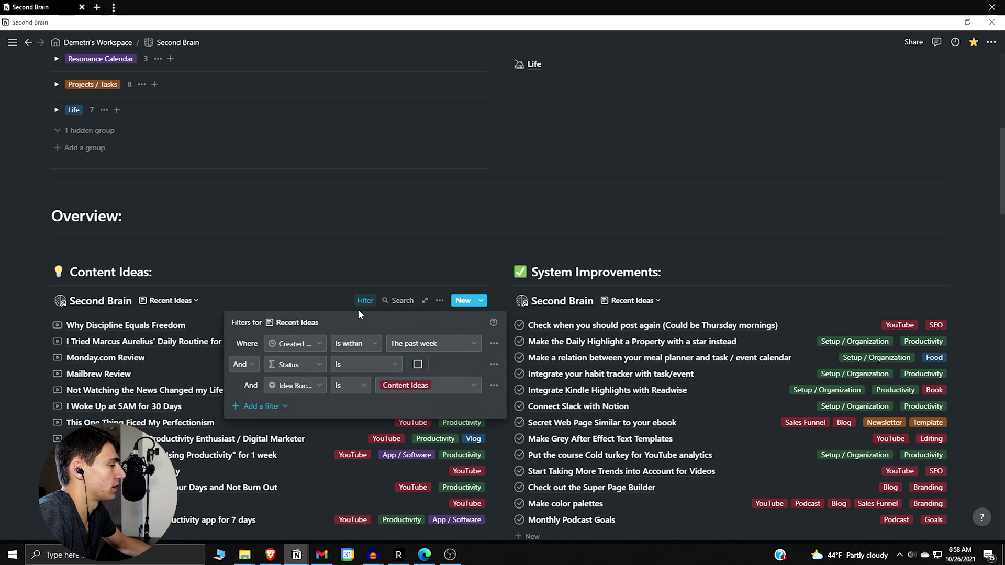
pyautogui.click(312, 366)
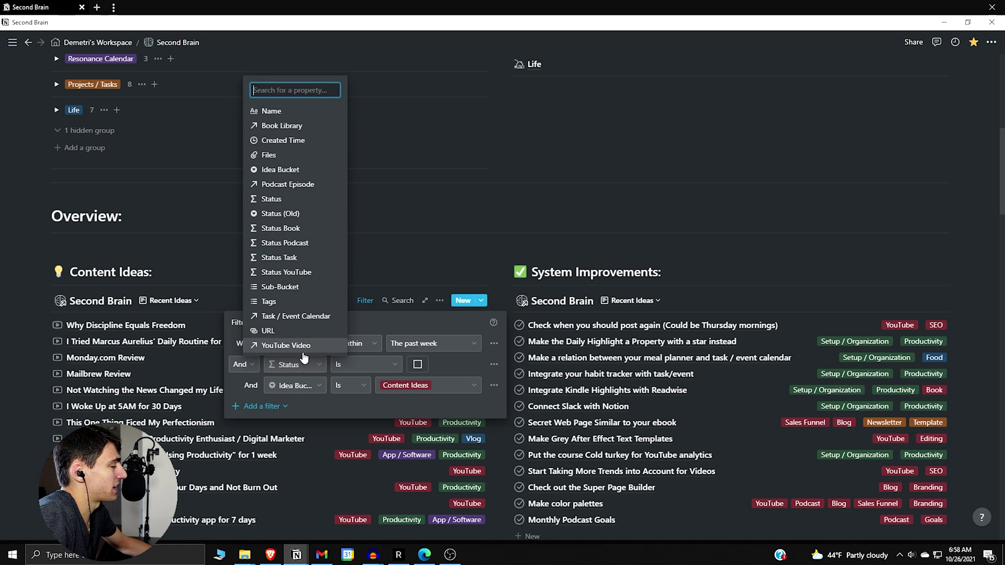
pyautogui.click(175, 401)
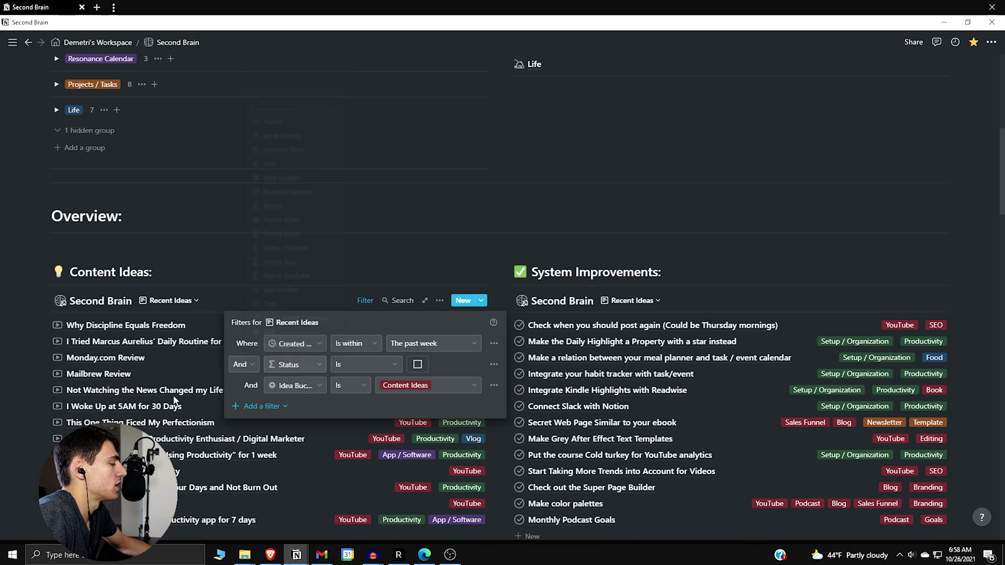
pyautogui.click(177, 358)
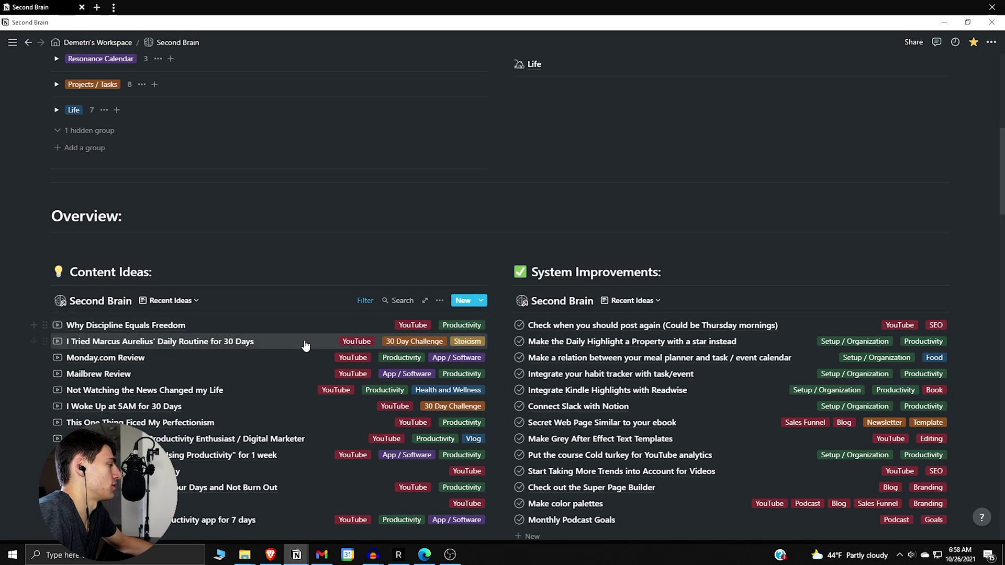
pyautogui.scroll(-1, 291, 377)
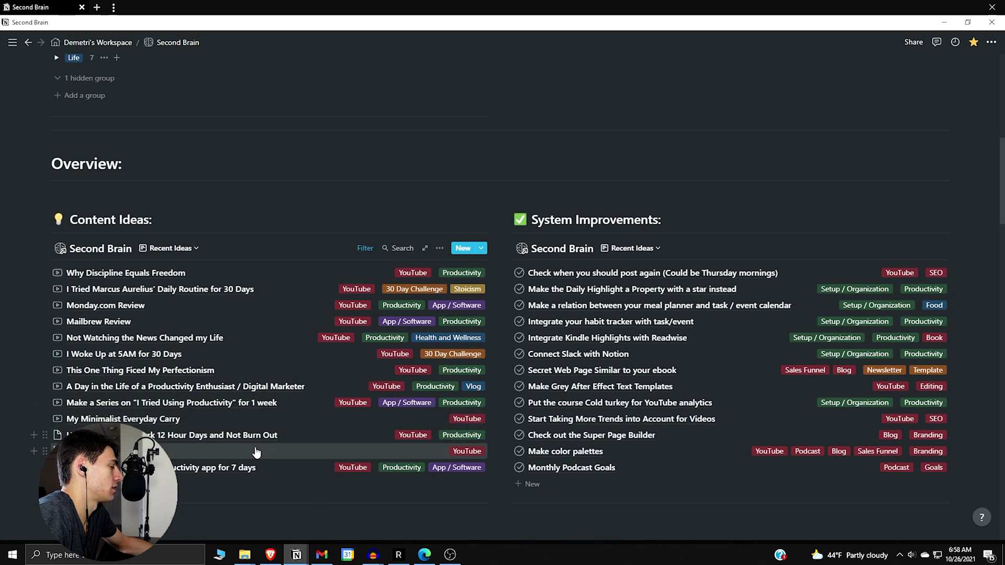
pyautogui.click(228, 419)
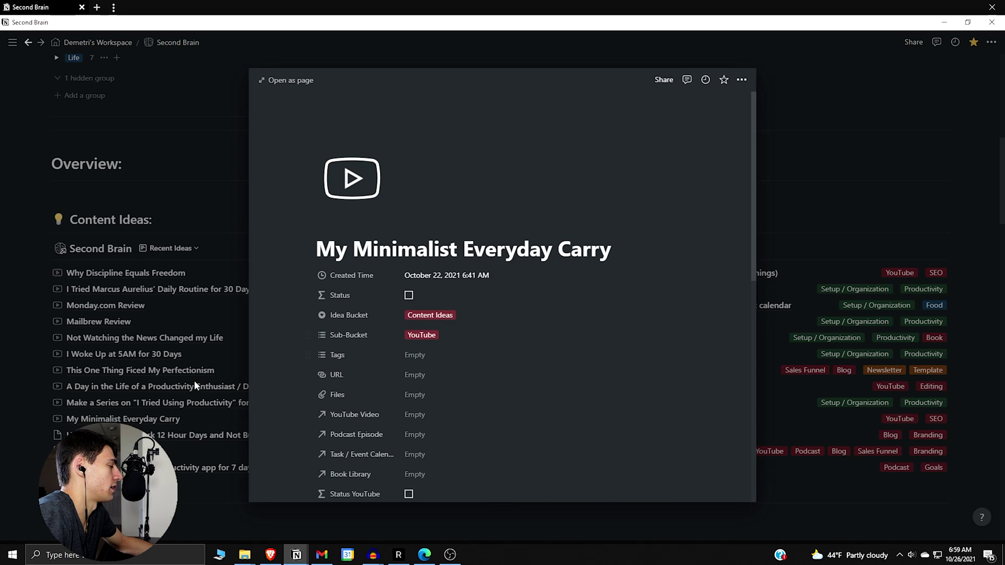
# - Create a 'My Minimalist Everyday Carry' video page from the YouTube Video field and link it
pyautogui.scroll(-1, 477, 398)
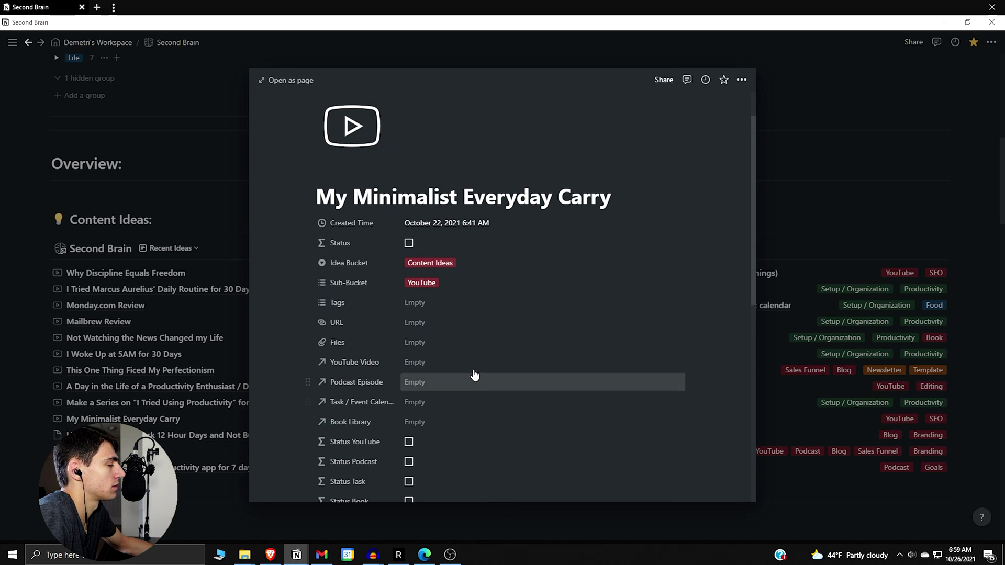
pyautogui.click(474, 375)
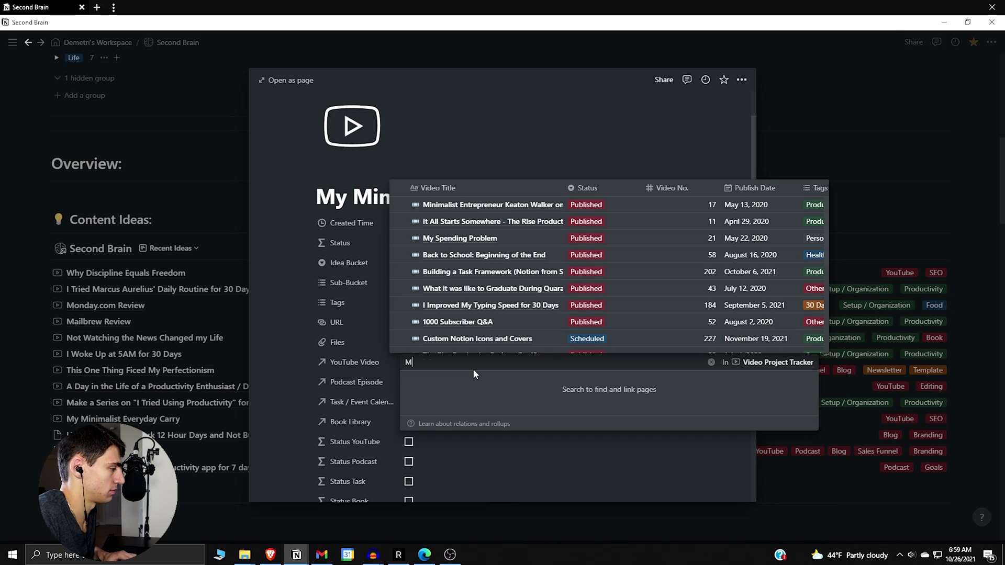
pyautogui.write('My Minimalist Every')
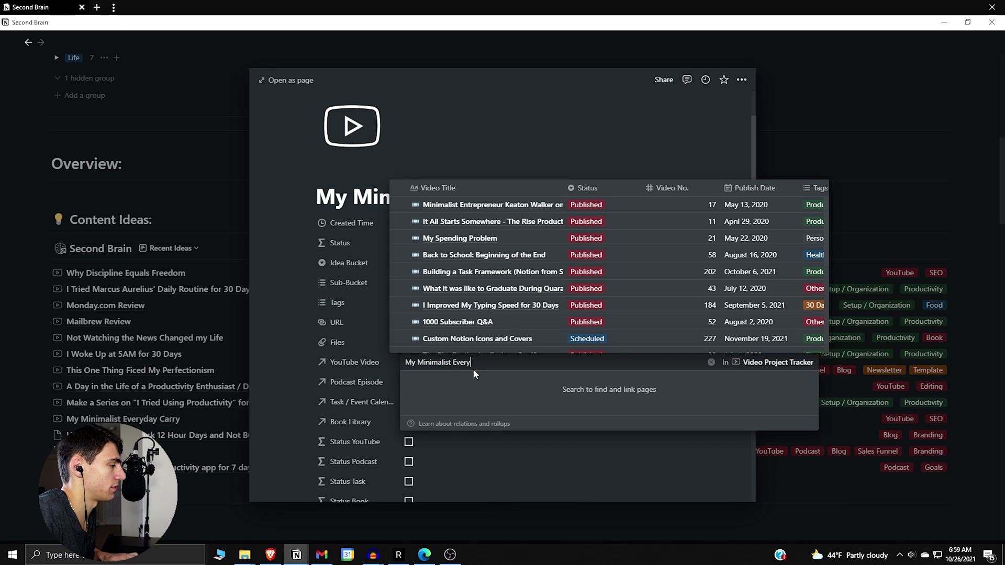
pyautogui.write('day Carry')
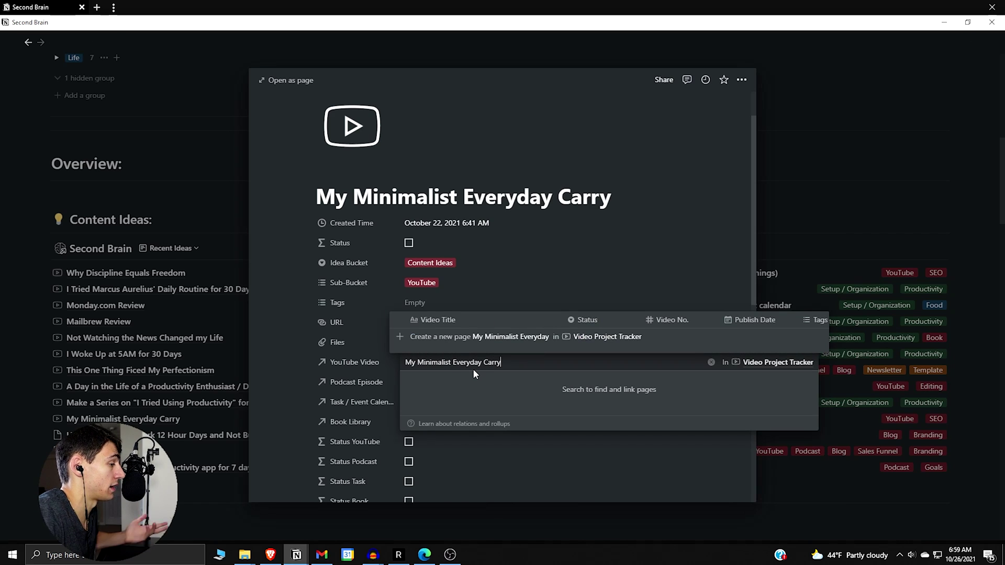
pyautogui.click(460, 340)
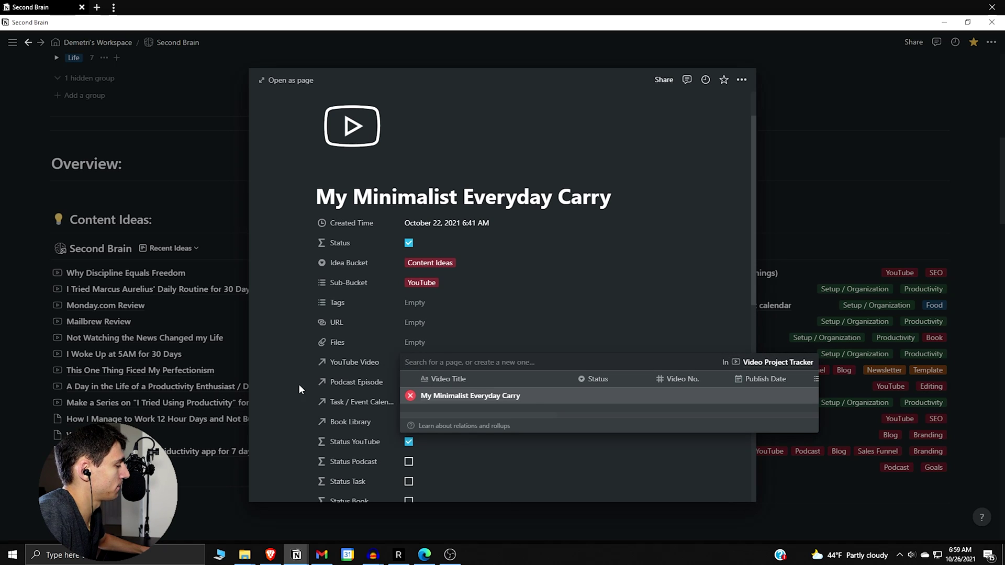
pyautogui.click(516, 398)
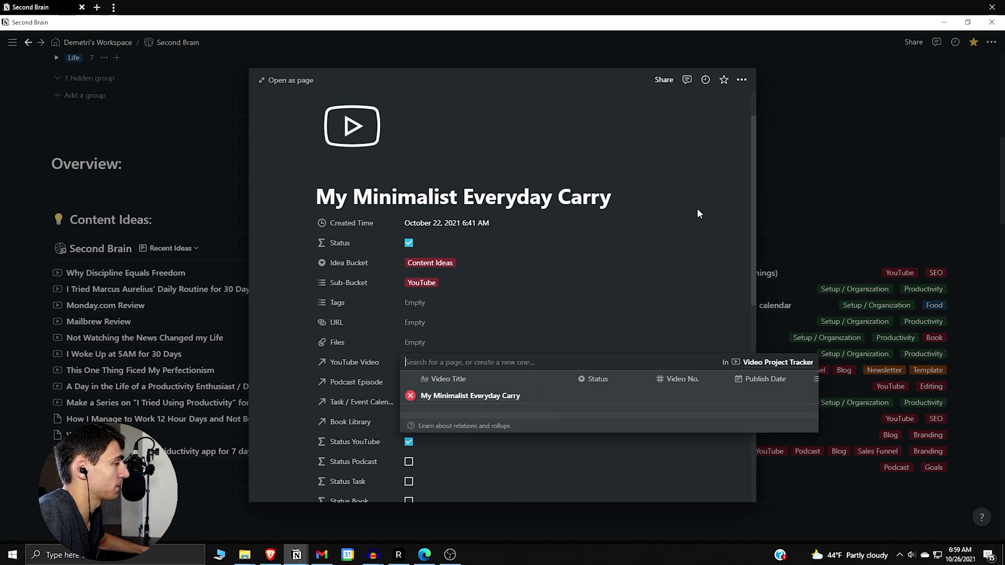
pyautogui.click(741, 81)
pyautogui.click(717, 309)
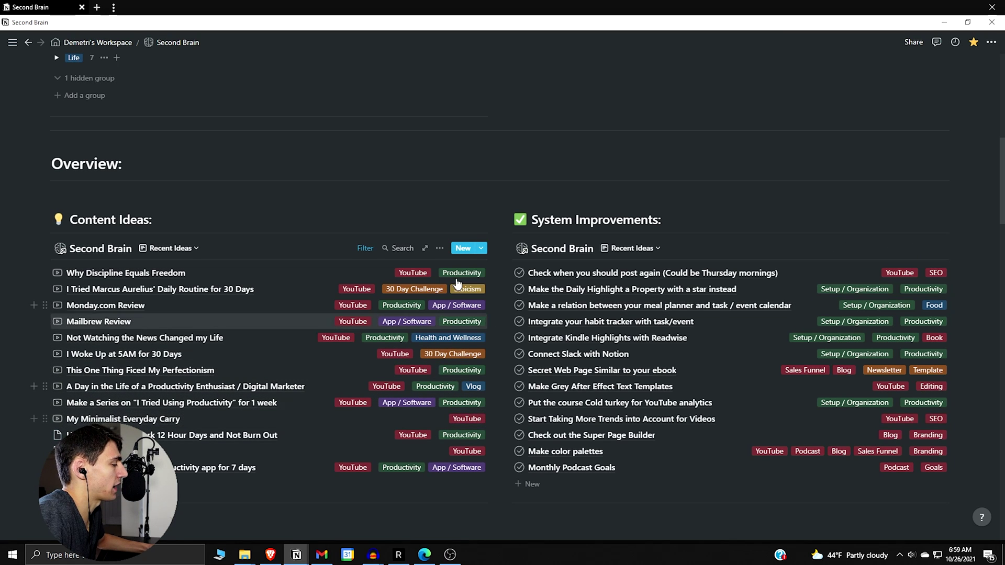
# - Review the Daily Planner's Grouped View filters: created within the past week, Status unchecked
pyautogui.scroll(-1, 738, 306)
pyautogui.scroll(-3, 738, 306)
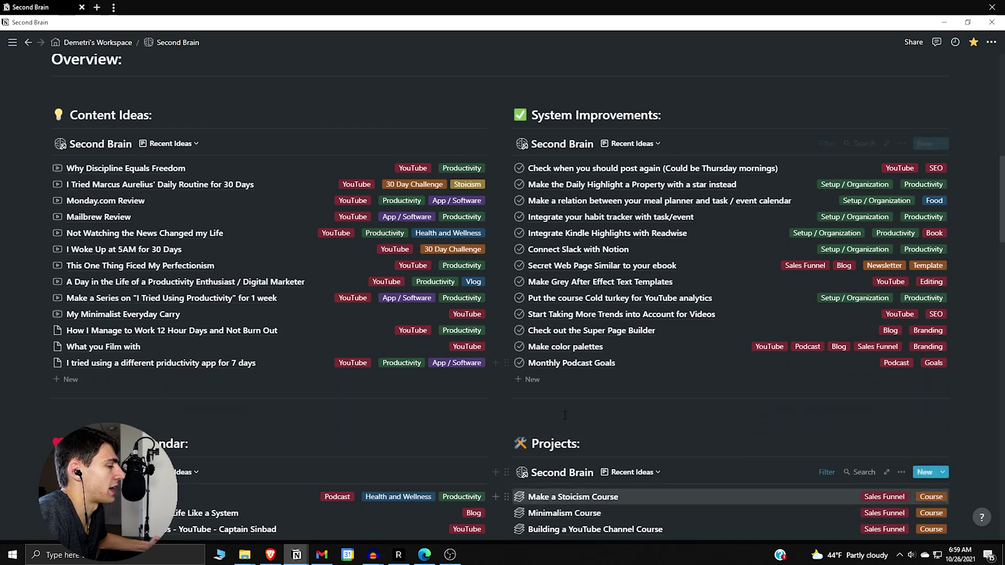
pyautogui.scroll(-4, 607, 348)
pyautogui.scroll(9, 419, 475)
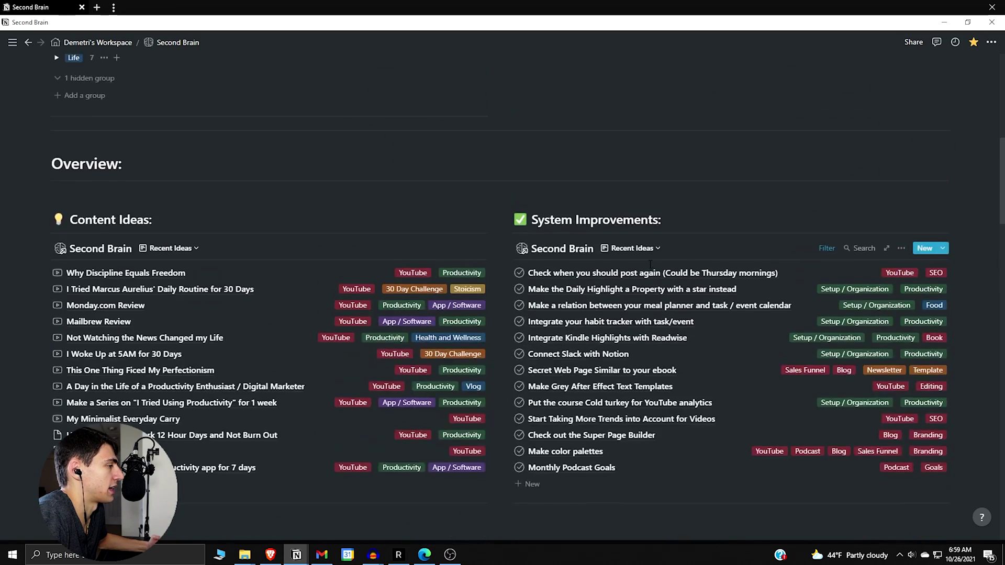
pyautogui.scroll(5, 628, 314)
pyautogui.scroll(-2, 616, 225)
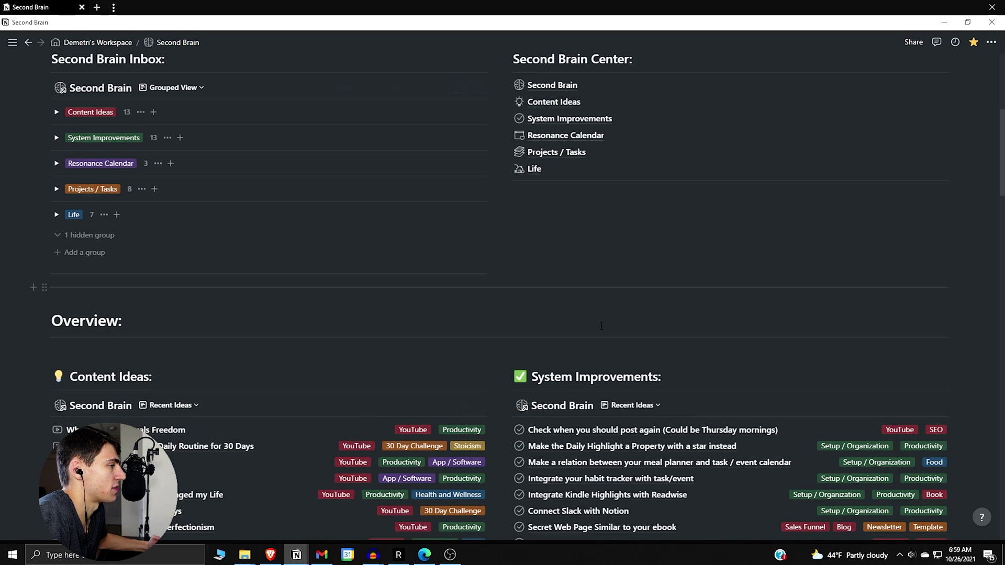
pyautogui.scroll(1, 606, 342)
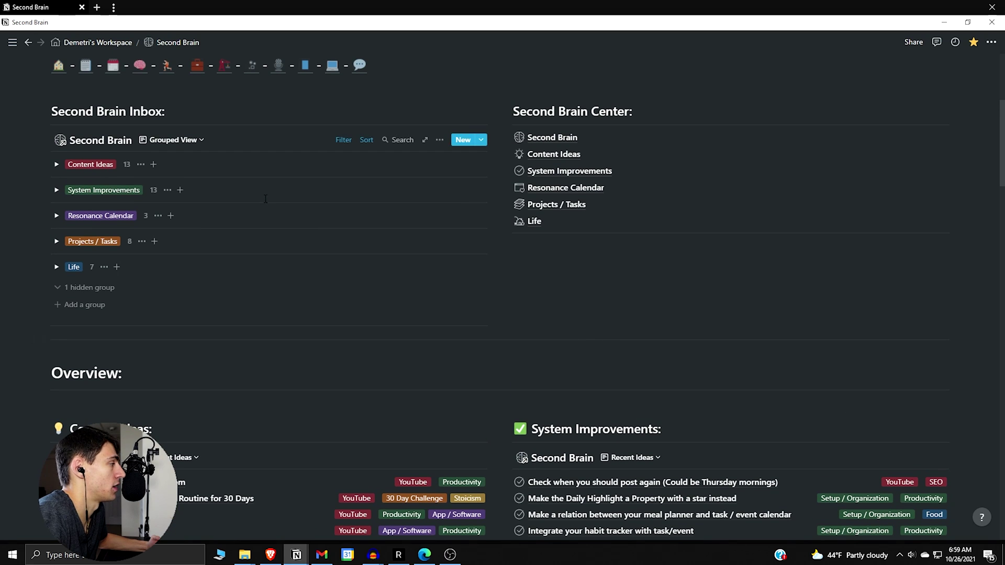
pyautogui.scroll(1, 610, 208)
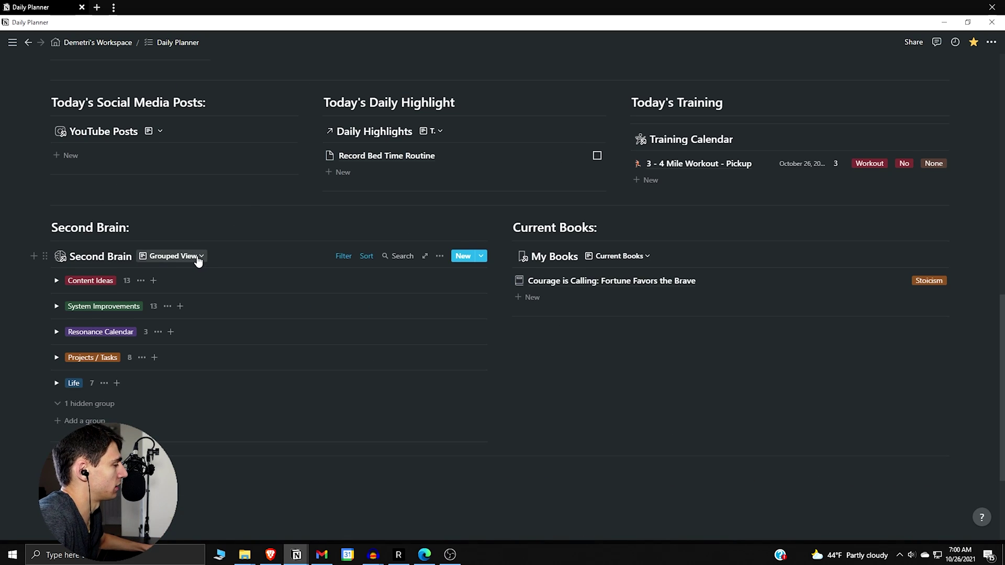
pyautogui.click(344, 257)
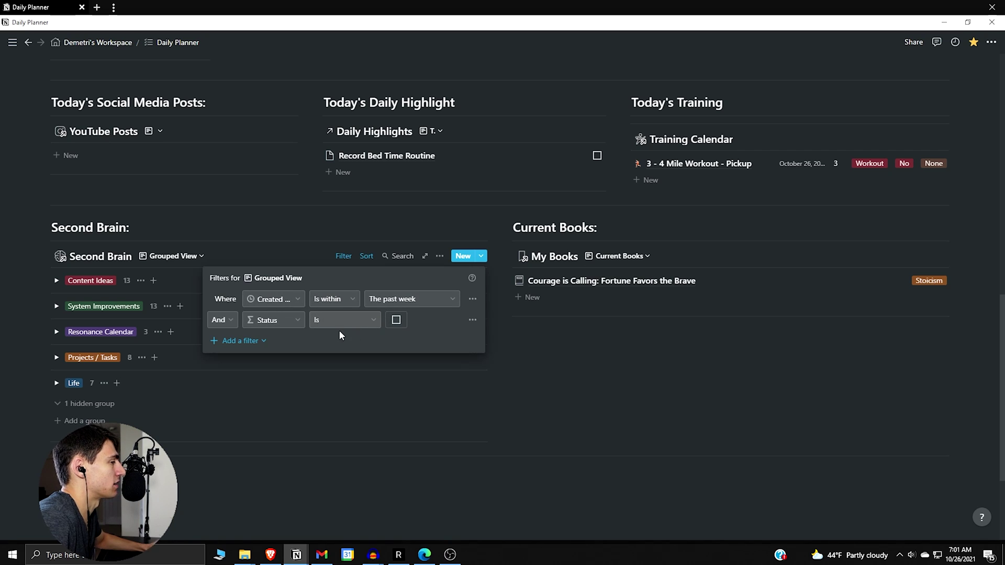
# - Peek into the Content Ideas group, then add a new page to that group
pyautogui.click(201, 313)
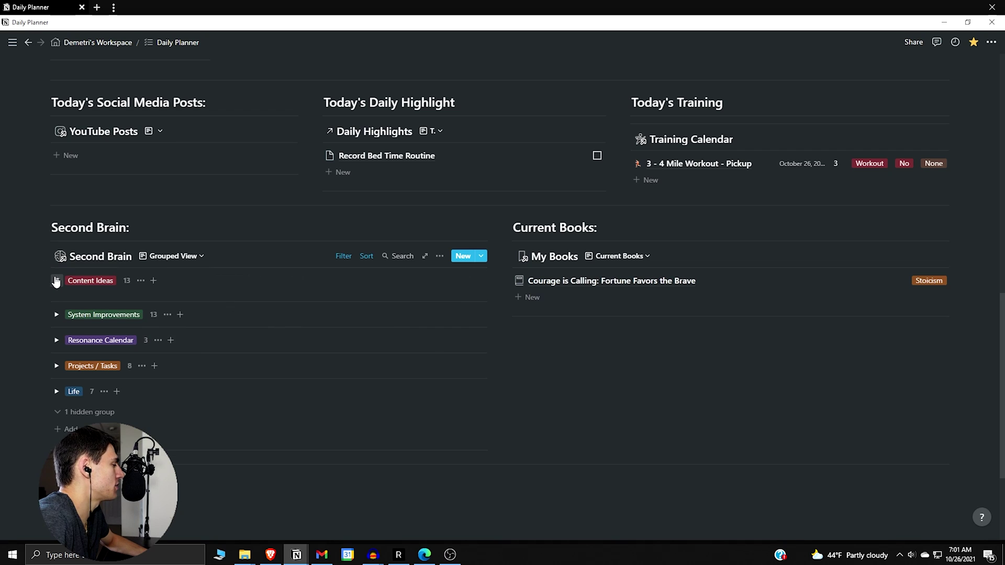
pyautogui.click(56, 281)
pyautogui.scroll(-2, 262, 341)
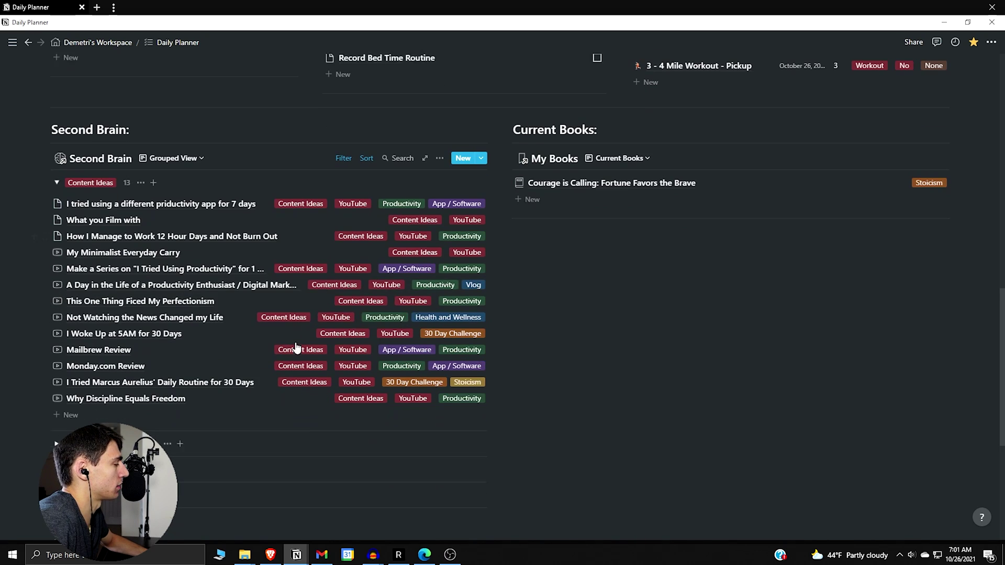
pyautogui.click(57, 177)
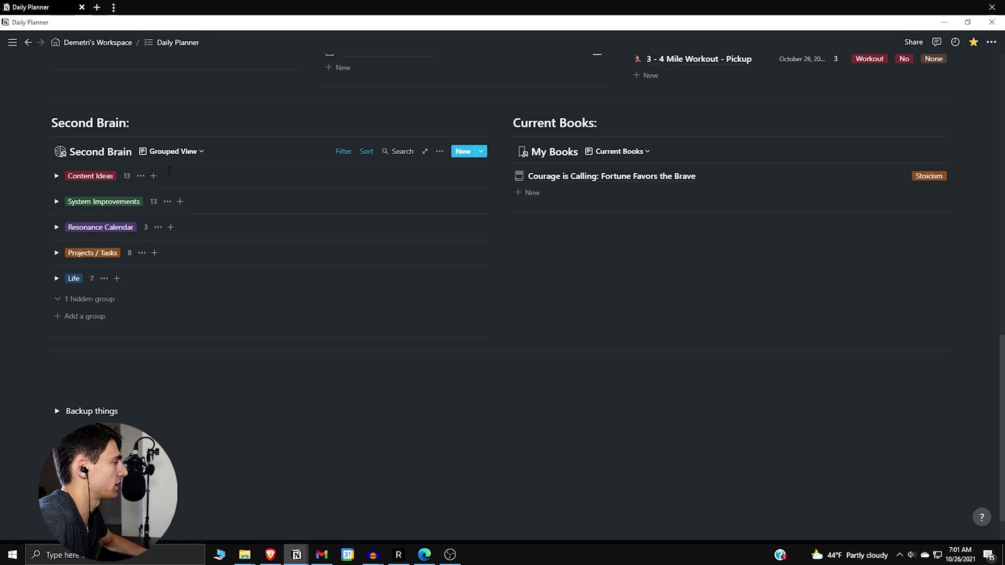
pyautogui.click(153, 176)
pyautogui.scroll(-5, 300, 312)
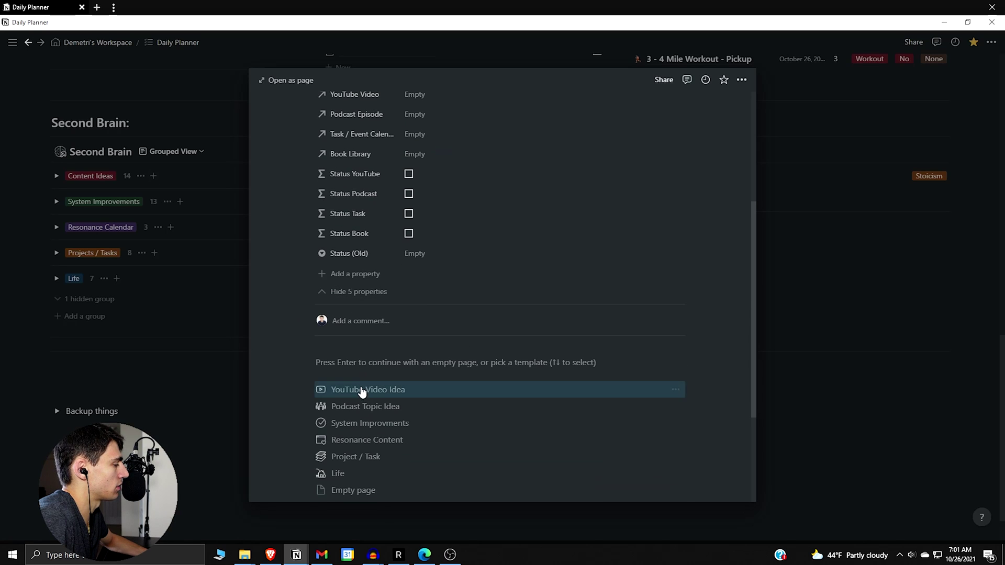
# - Create 'Why I Wakeup at 4 AM' from the YouTube Video Idea template, tagged Productivity
pyautogui.click(359, 388)
pyautogui.scroll(5, 455, 312)
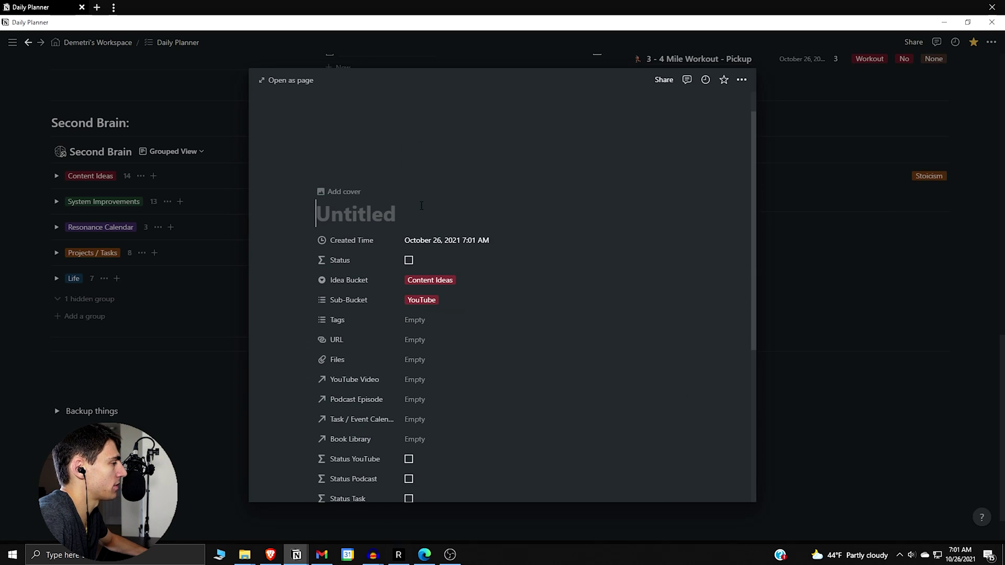
pyautogui.write('W')
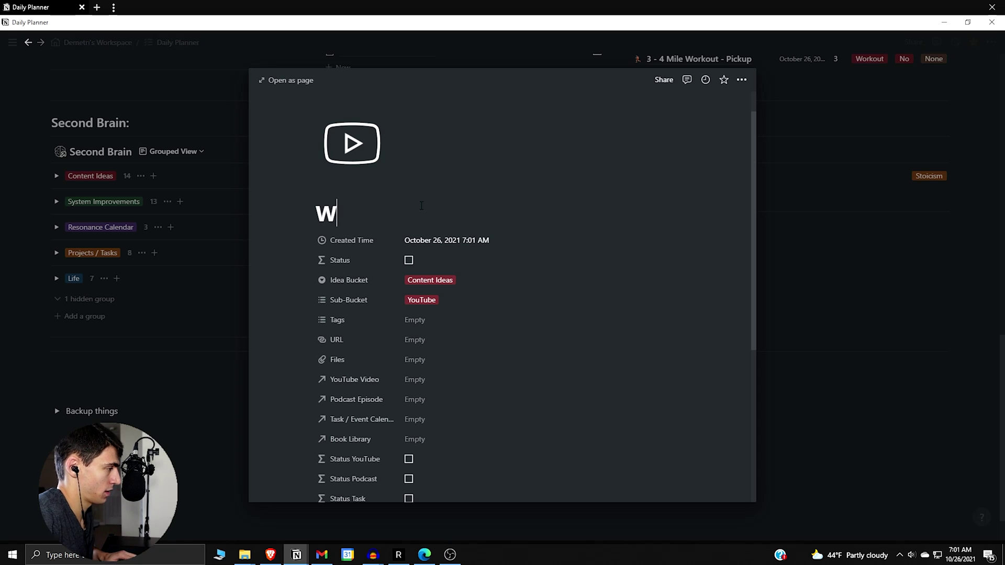
pyautogui.write('hy I Wakeup at 4 AM')
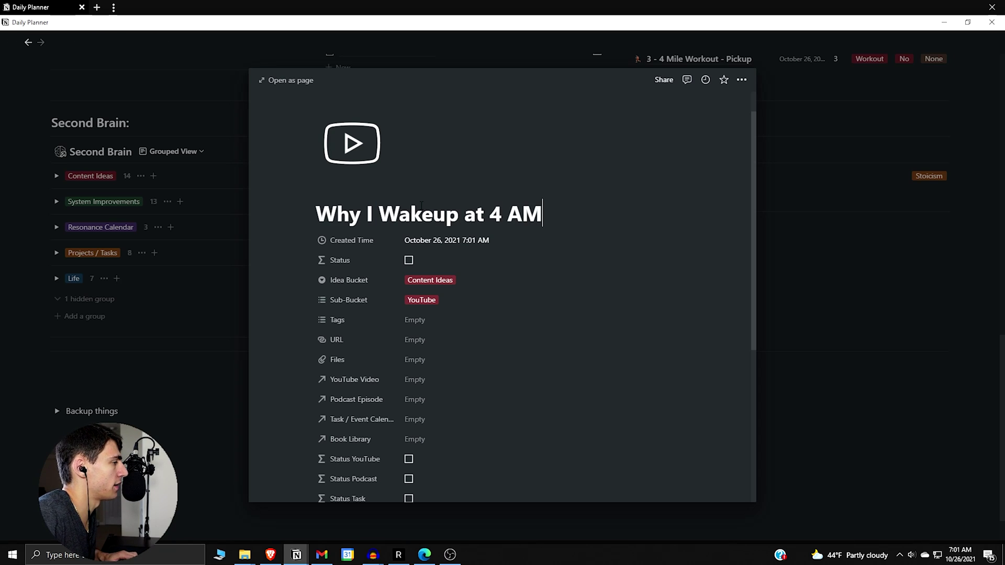
pyautogui.click(480, 320)
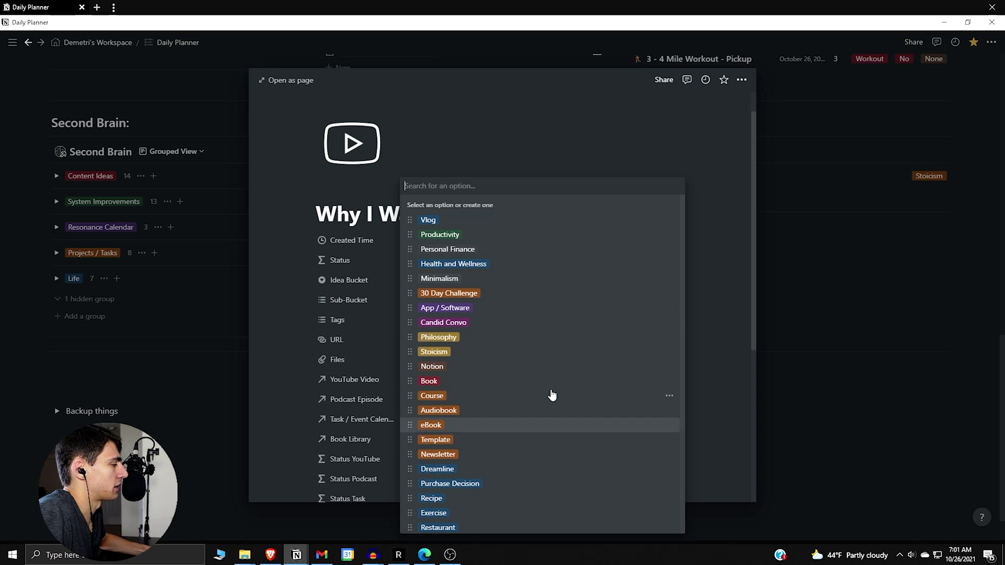
pyautogui.click(522, 238)
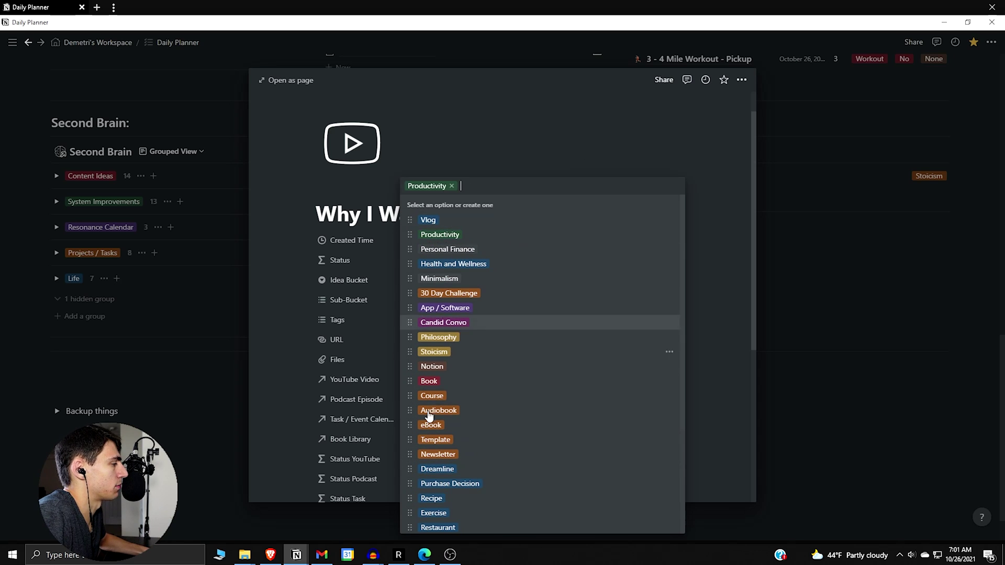
pyautogui.click(393, 332)
pyautogui.click(419, 338)
pyautogui.press('Escape')
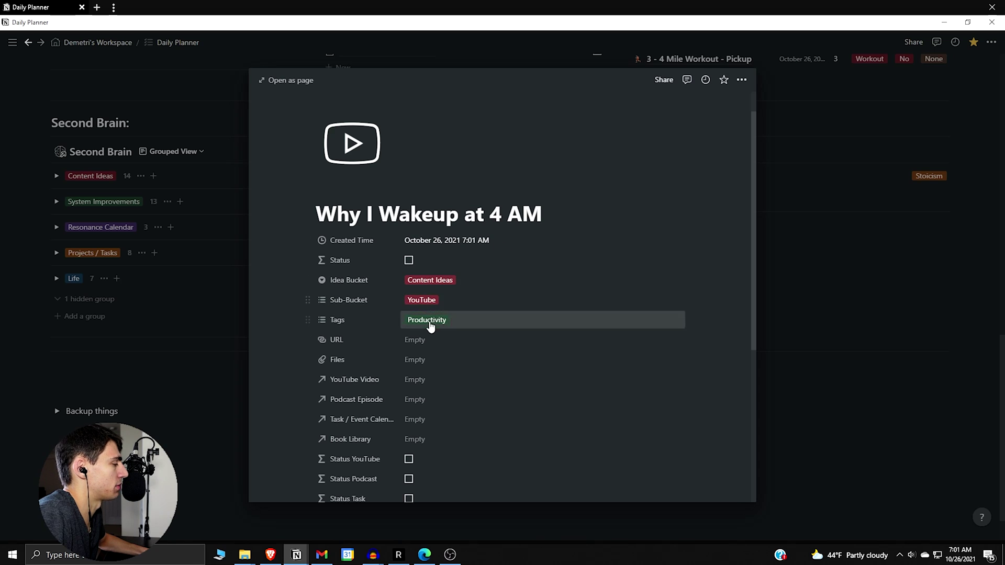
# - Look over the new idea's page, then close it to return to Second Brain
pyautogui.scroll(-5, 461, 296)
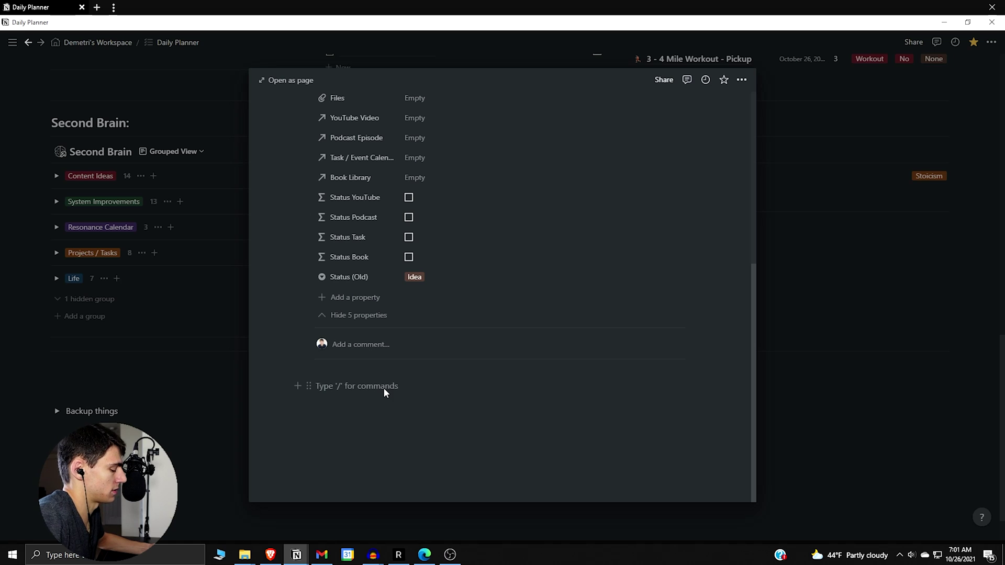
pyautogui.scroll(-2, 356, 324)
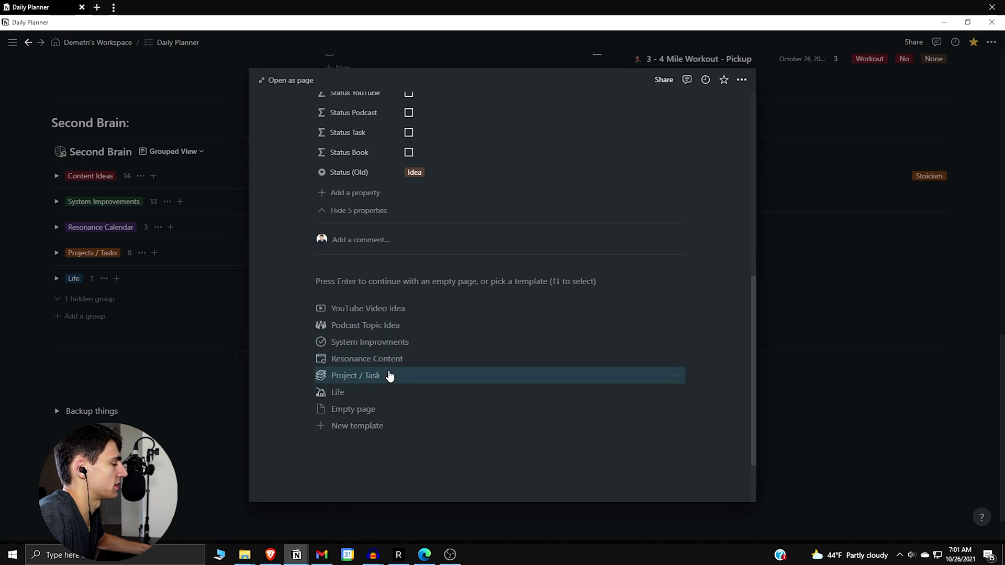
pyautogui.click(395, 308)
pyautogui.scroll(2, 426, 210)
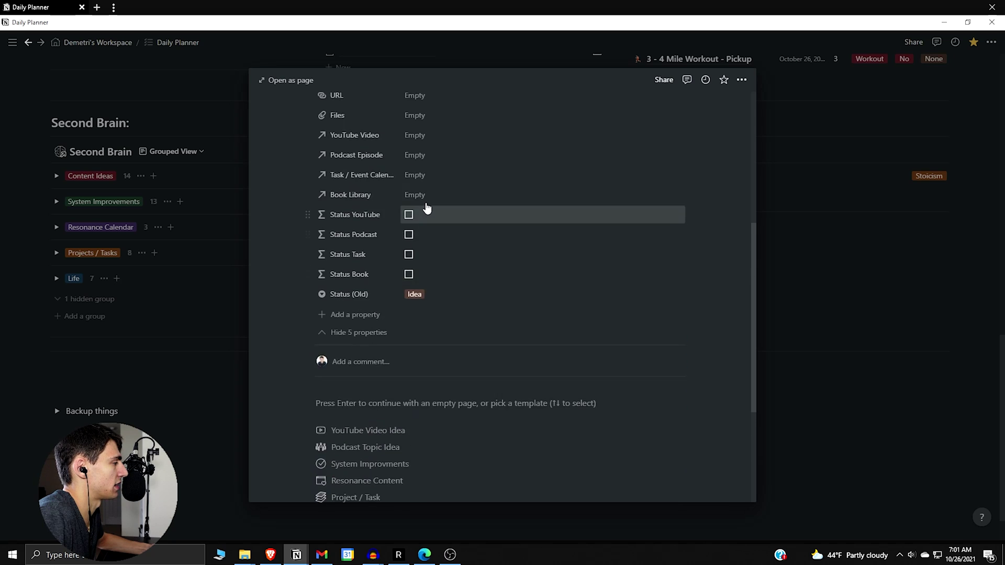
pyautogui.scroll(2, 420, 139)
pyautogui.scroll(-1, 435, 128)
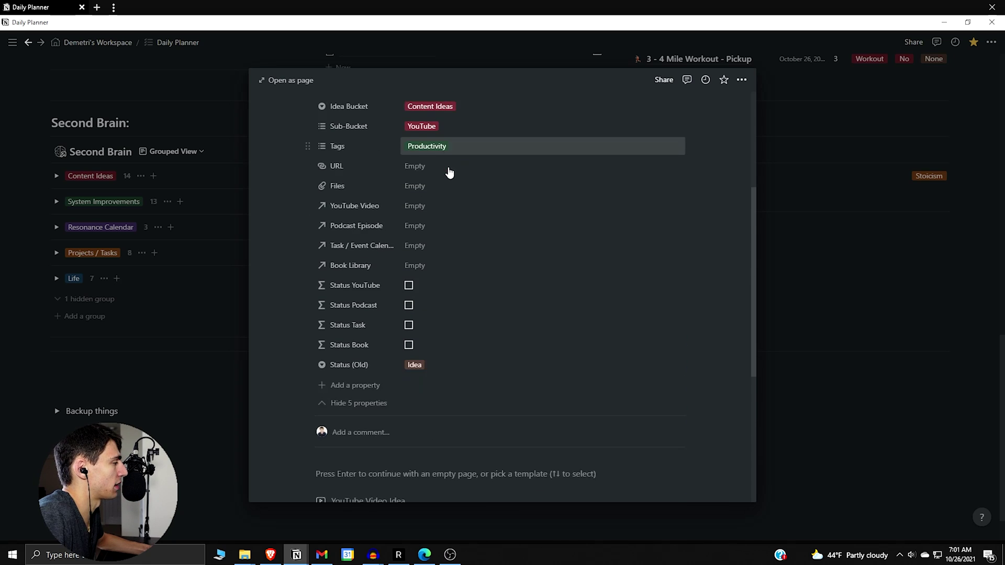
pyautogui.scroll(3, 449, 171)
pyautogui.scroll(-1, 413, 180)
pyautogui.scroll(-2, 425, 243)
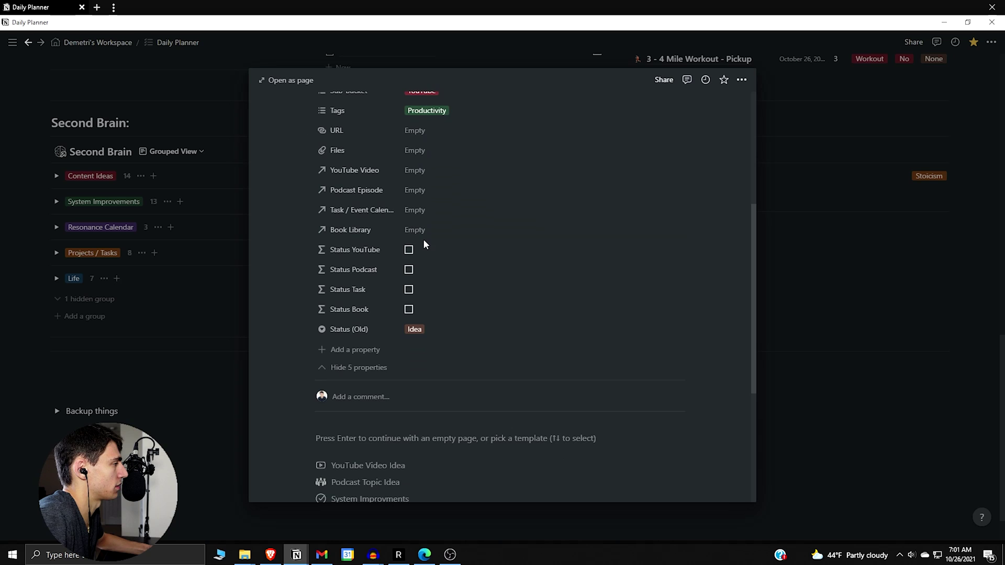
pyautogui.scroll(3, 413, 241)
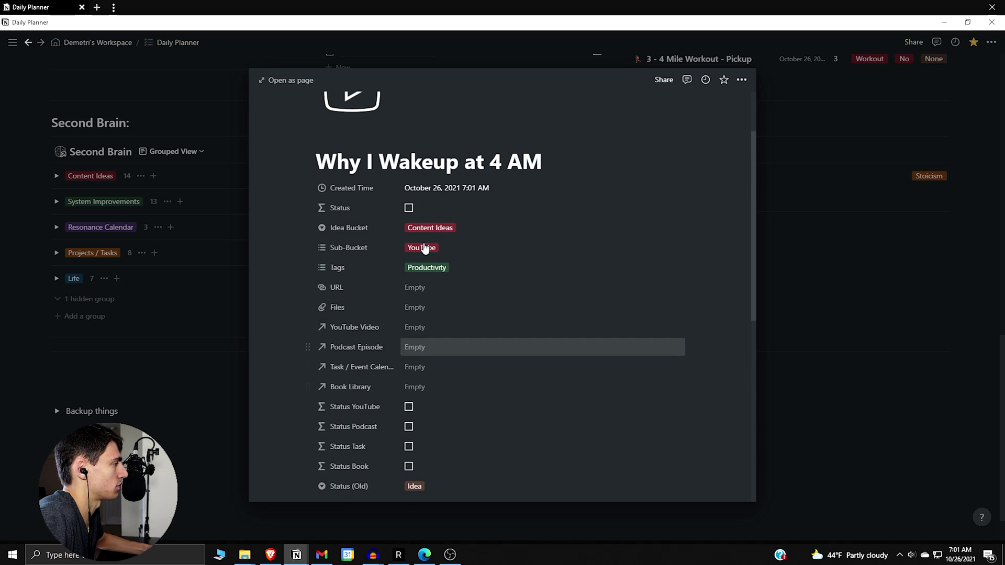
pyautogui.click(193, 260)
pyautogui.moveTo(235, 152)
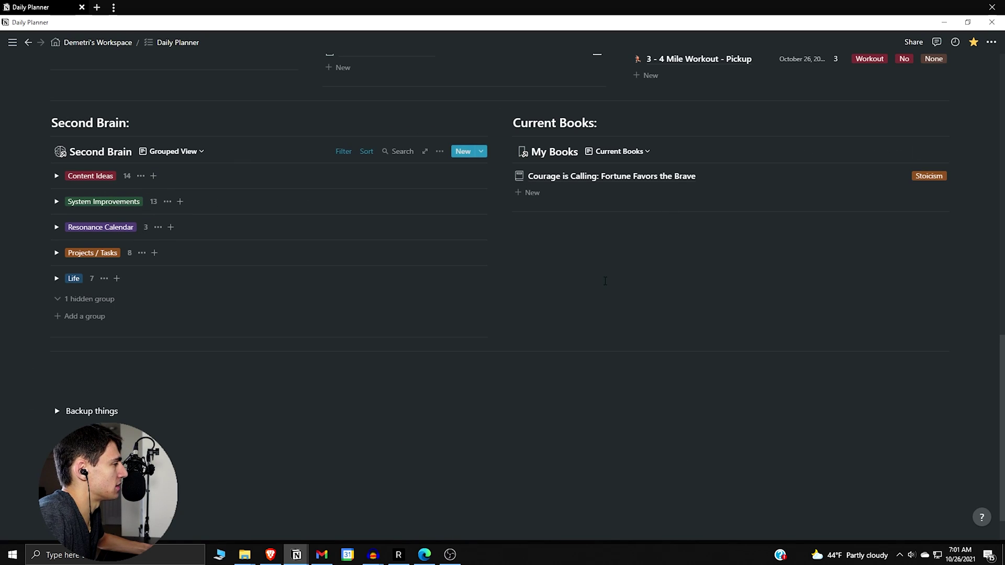
pyautogui.scroll(10, 605, 281)
# - Switch the Second Brain inbox to the Non-Grouped View
pyautogui.scroll(3, 471, 241)
pyautogui.scroll(4, 323, 199)
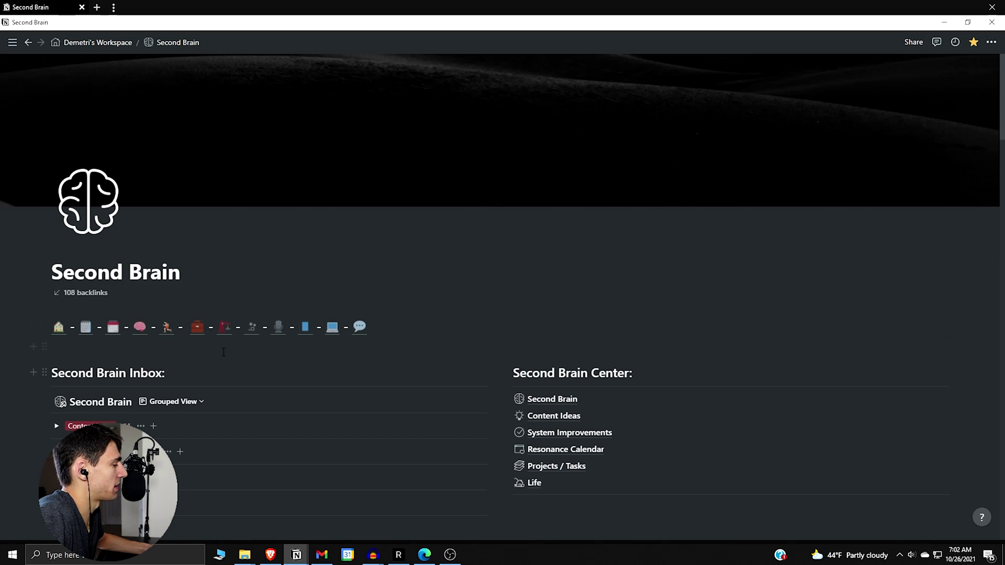
pyautogui.scroll(-2, 223, 353)
pyautogui.click(173, 297)
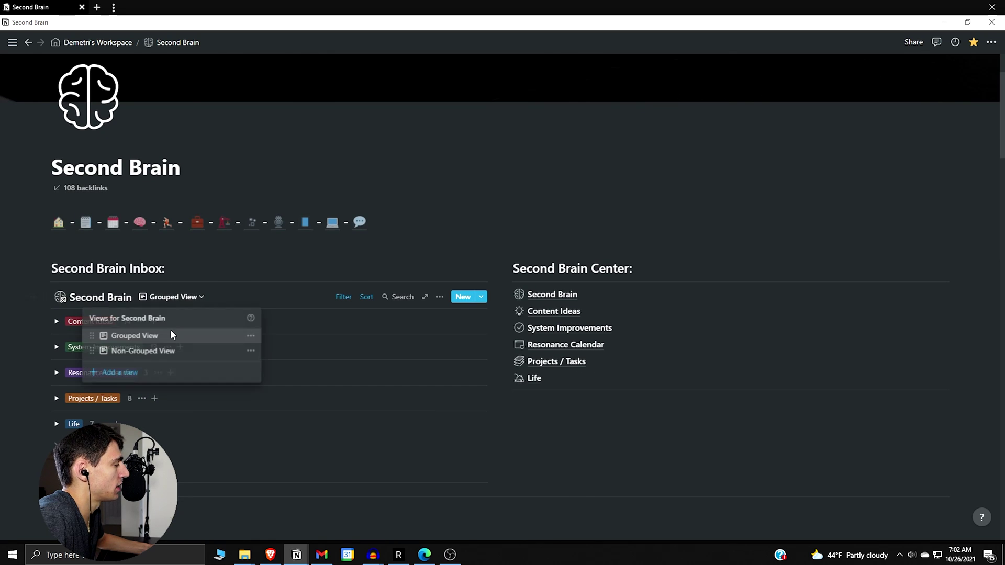
pyautogui.click(191, 348)
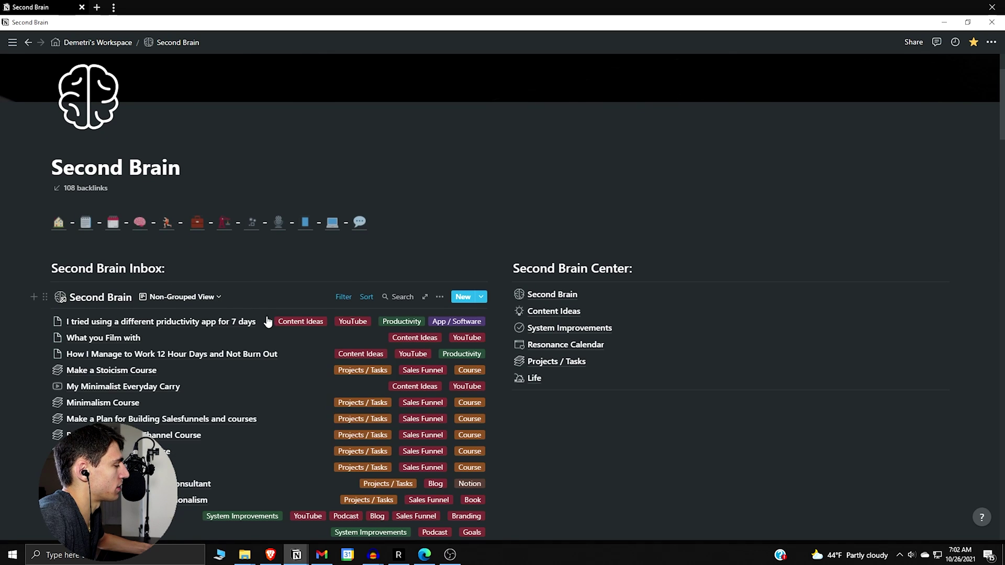
# - Scroll the flat inbox list, then return it to the Grouped View
pyautogui.scroll(-5, 278, 340)
pyautogui.scroll(-8, 287, 332)
pyautogui.scroll(4, 262, 293)
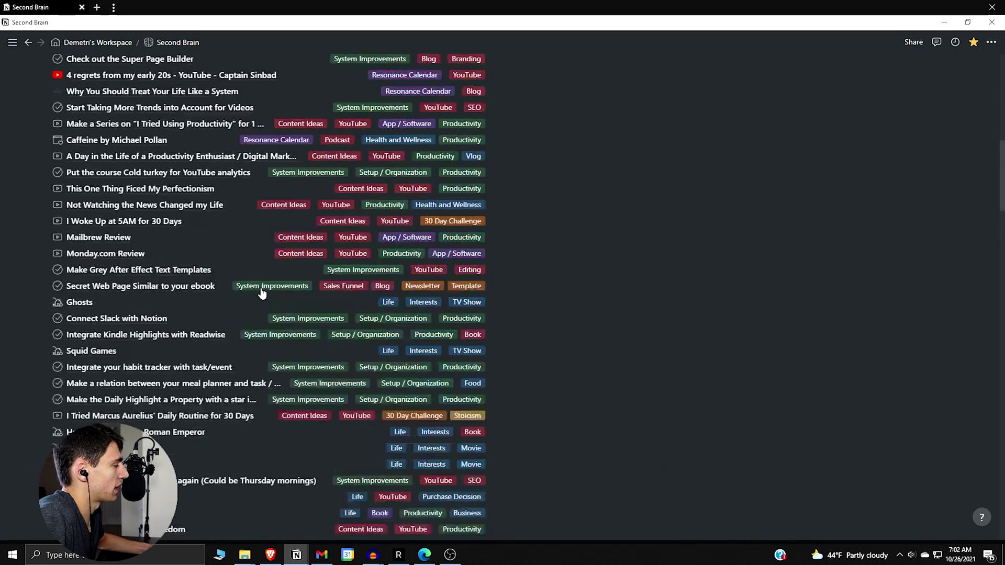
pyautogui.scroll(6, 261, 294)
pyautogui.scroll(2, 231, 341)
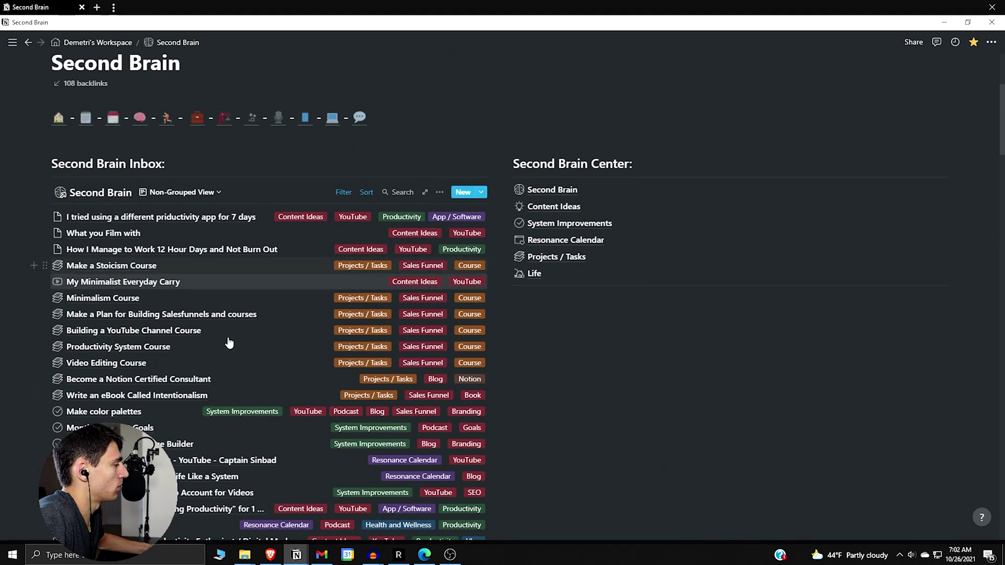
pyautogui.click(194, 193)
pyautogui.click(147, 229)
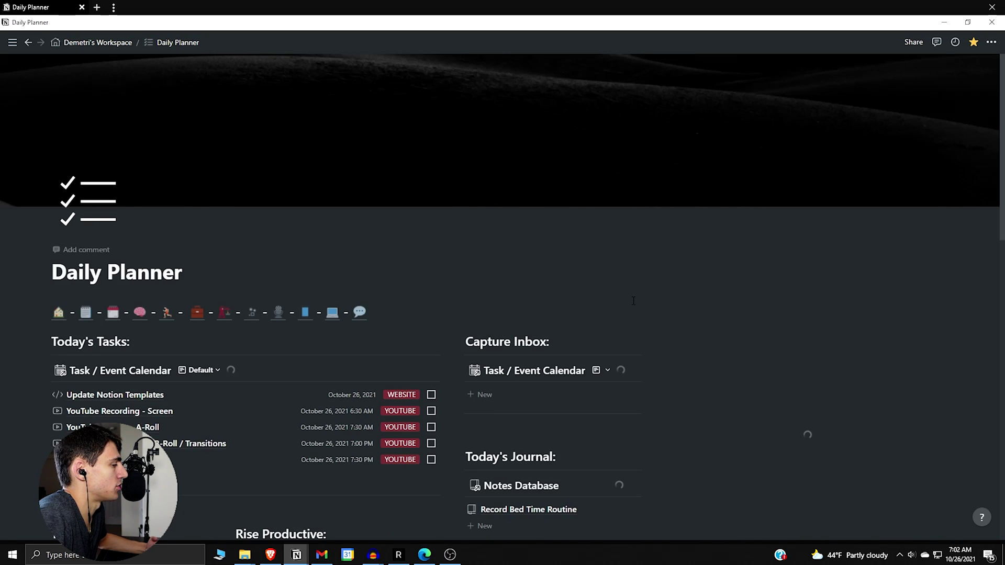
pyautogui.scroll(-1, 558, 440)
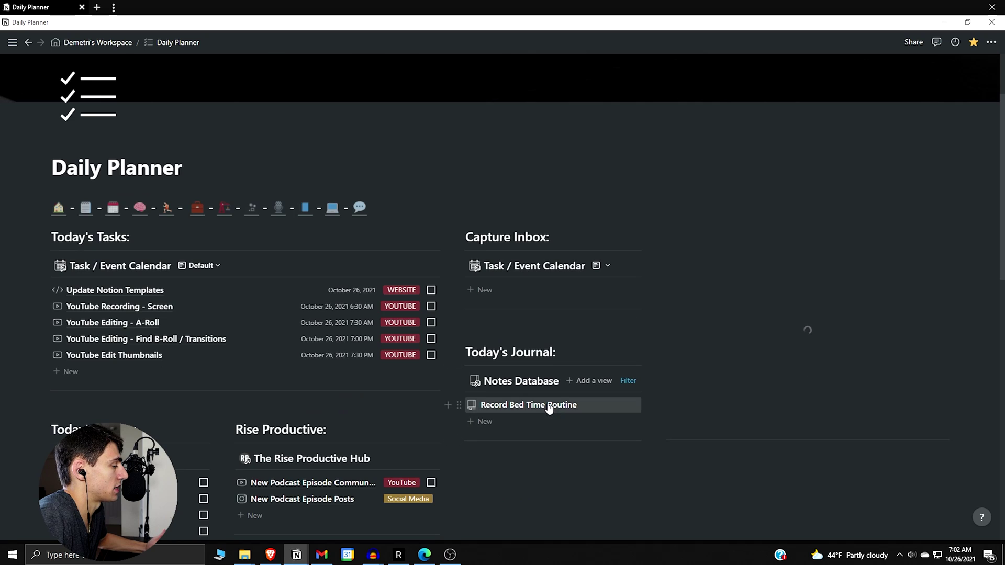
pyautogui.click(549, 423)
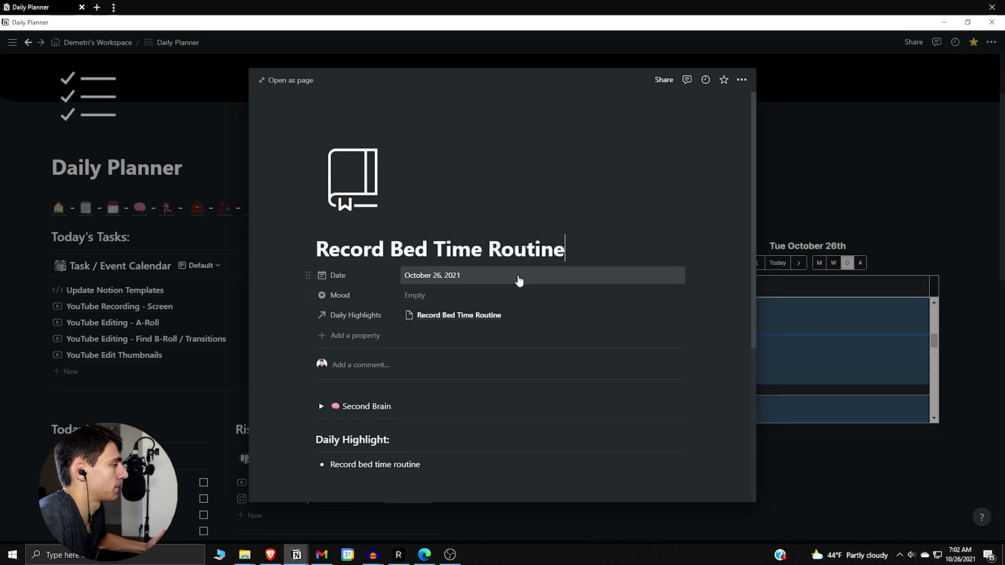
pyautogui.scroll(-1, 517, 283)
pyautogui.scroll(-1, 429, 292)
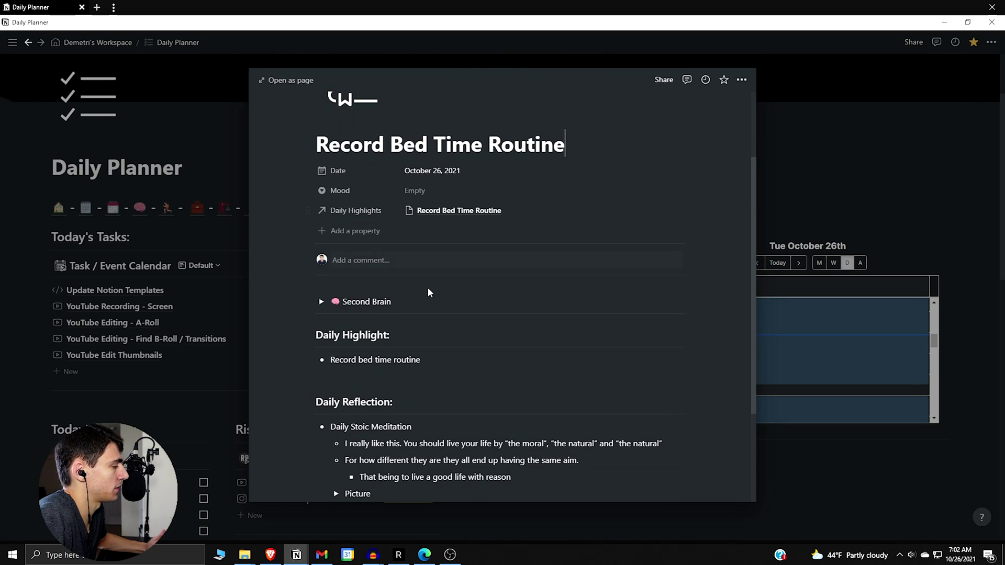
pyautogui.click(322, 304)
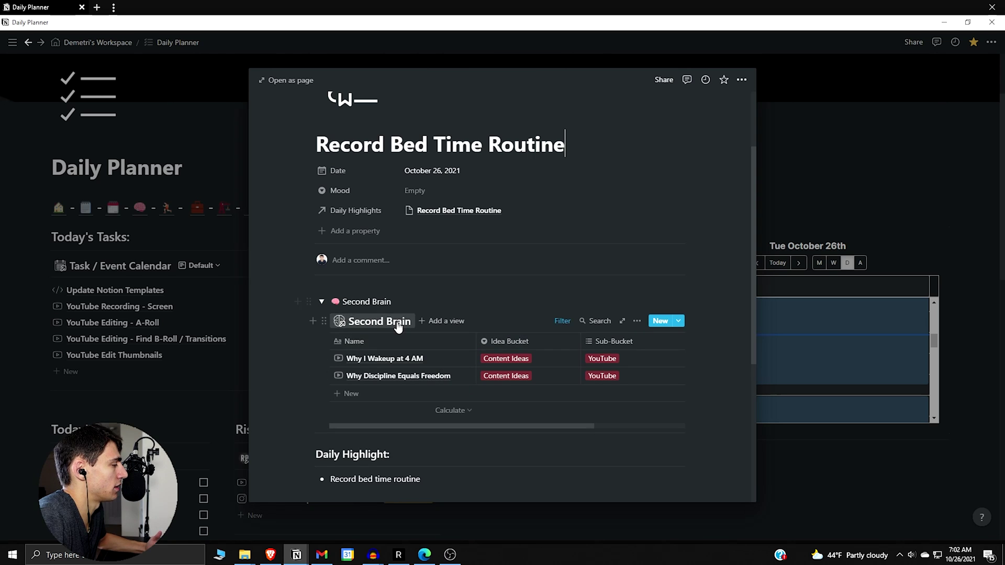
pyautogui.click(563, 320)
pyautogui.click(514, 363)
pyautogui.click(394, 399)
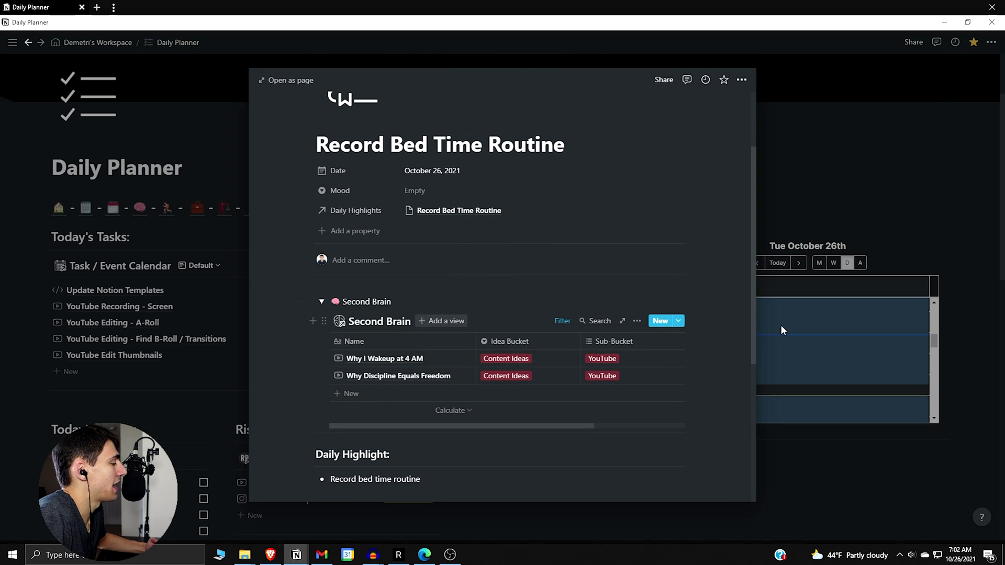
pyautogui.scroll(-1, 356, 277)
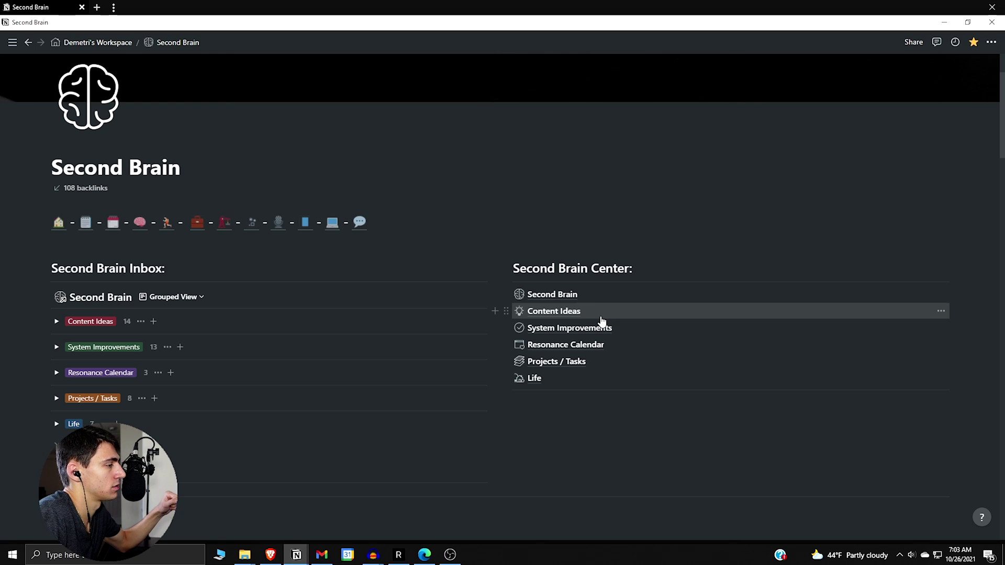
# - Open System Improvements in a new window, browse its idea lists, and dock it as a second tab
pyautogui.click(611, 332)
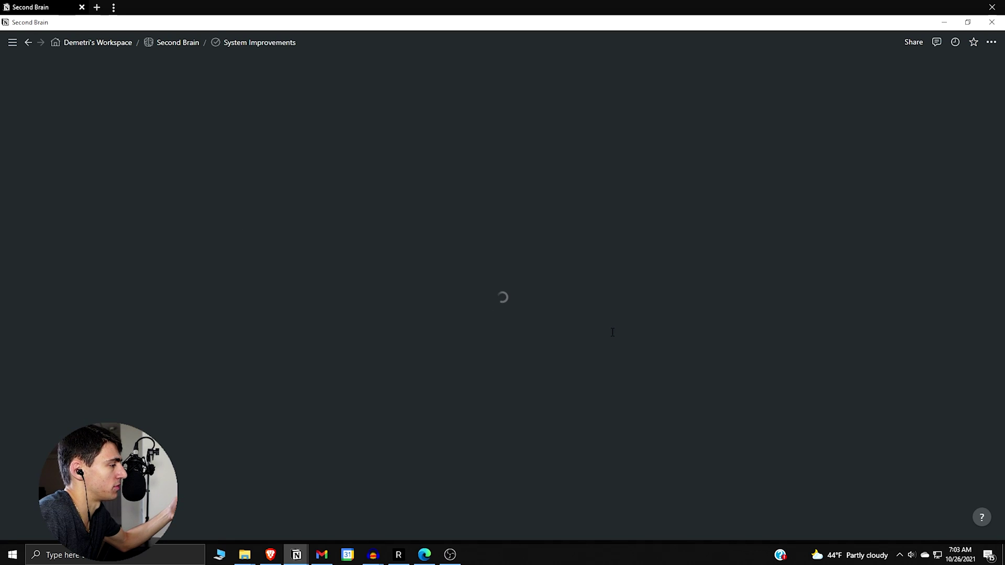
pyautogui.scroll(-2, 579, 290)
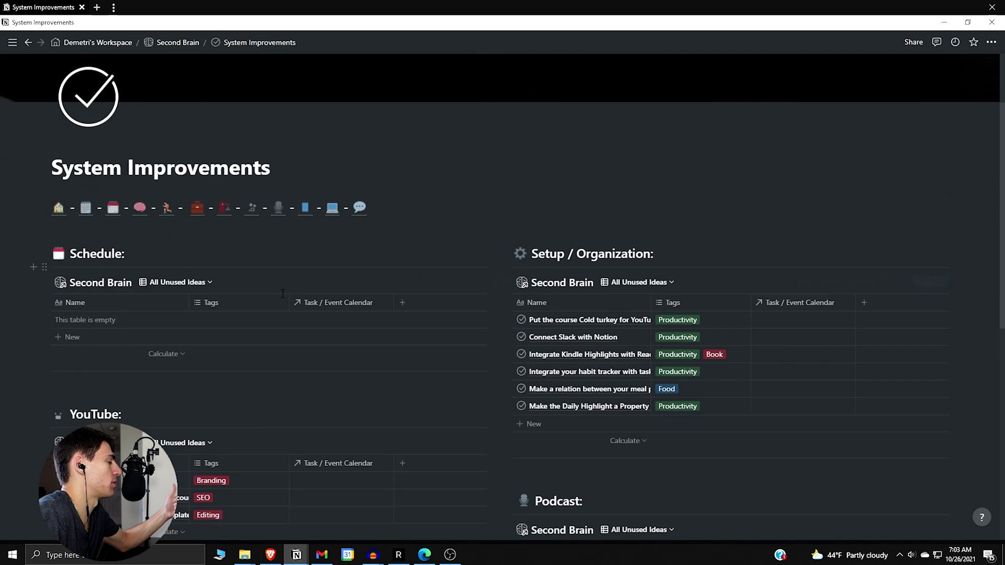
pyautogui.scroll(-1, 282, 294)
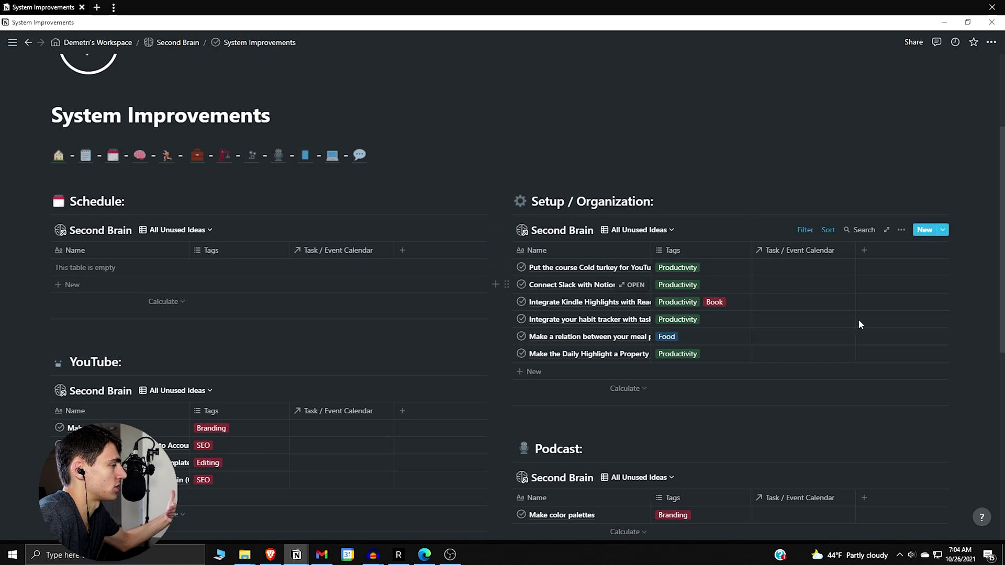
pyautogui.scroll(-2, 641, 298)
pyautogui.scroll(-1, 641, 297)
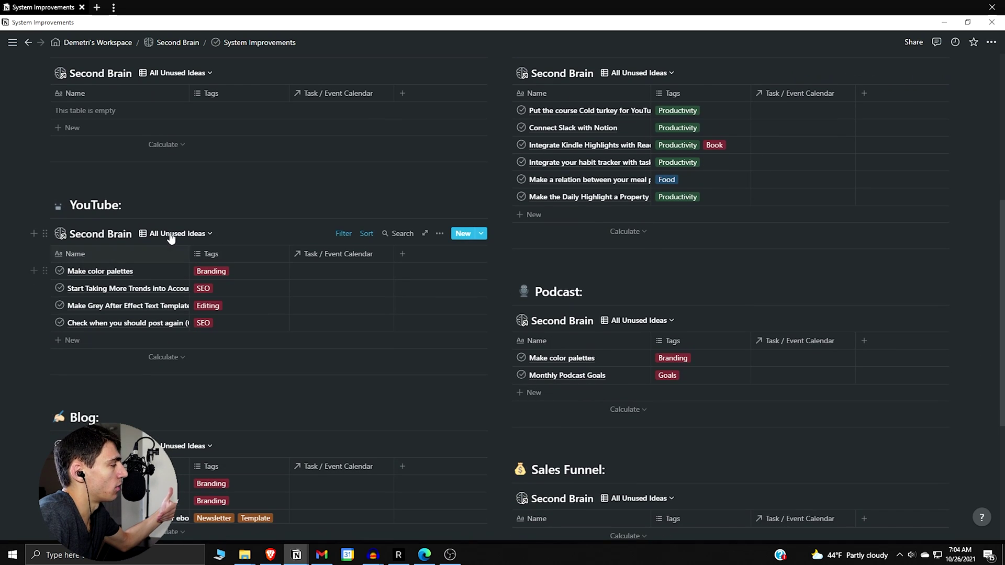
pyautogui.scroll(-1, 359, 328)
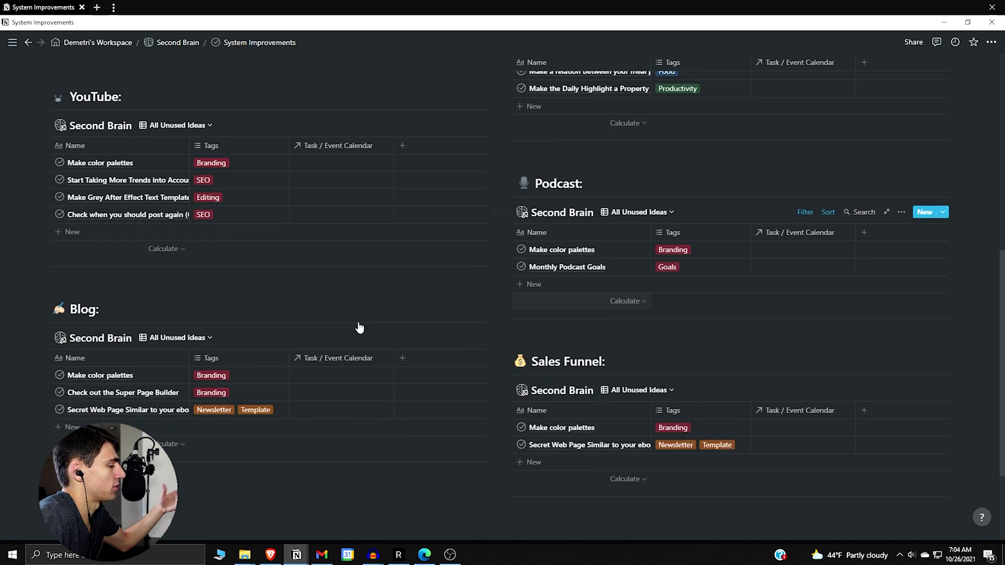
pyautogui.scroll(-1, 359, 314)
pyautogui.scroll(2, 356, 308)
pyautogui.scroll(1, 356, 308)
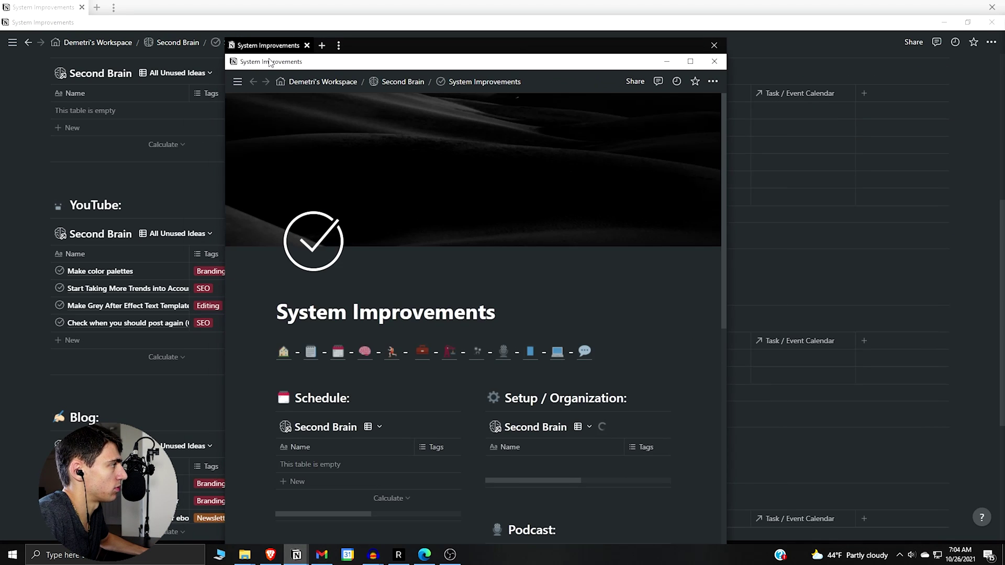
pyautogui.moveTo(269, 56)
pyautogui.mouseDown()
pyautogui.moveTo(258, 26)
pyautogui.moveTo(131, 7)
pyautogui.mouseUp()
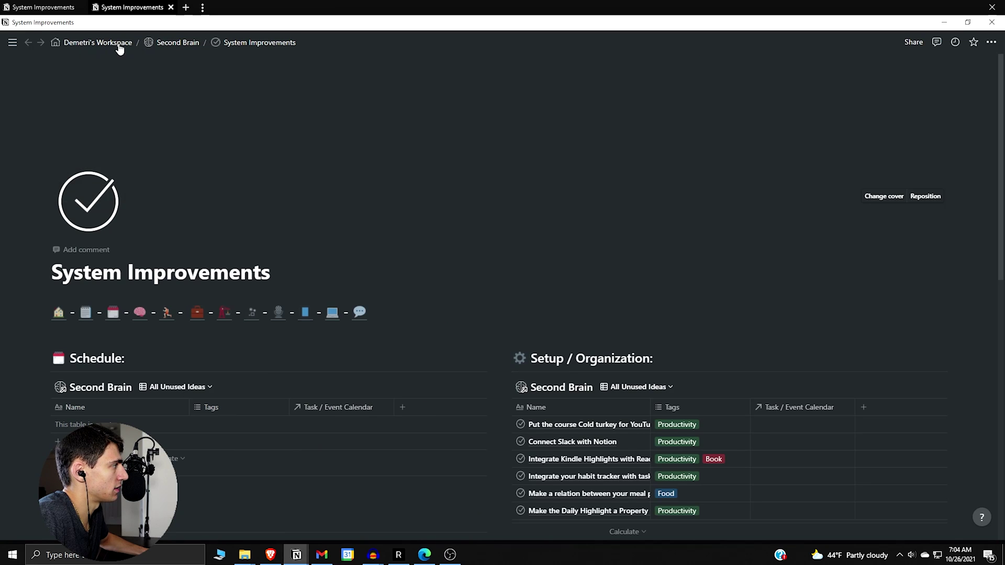
pyautogui.click(113, 315)
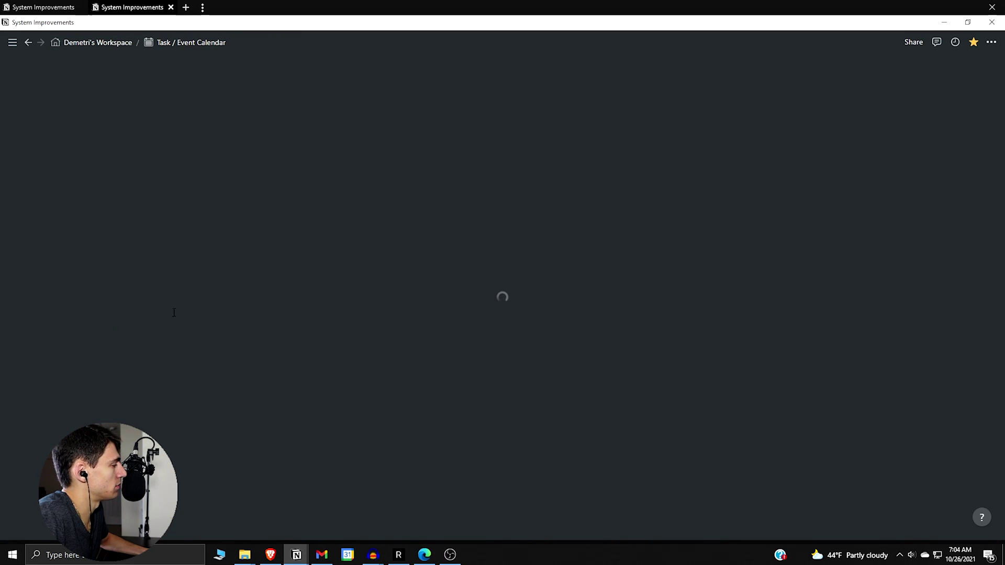
pyautogui.scroll(-1, 715, 421)
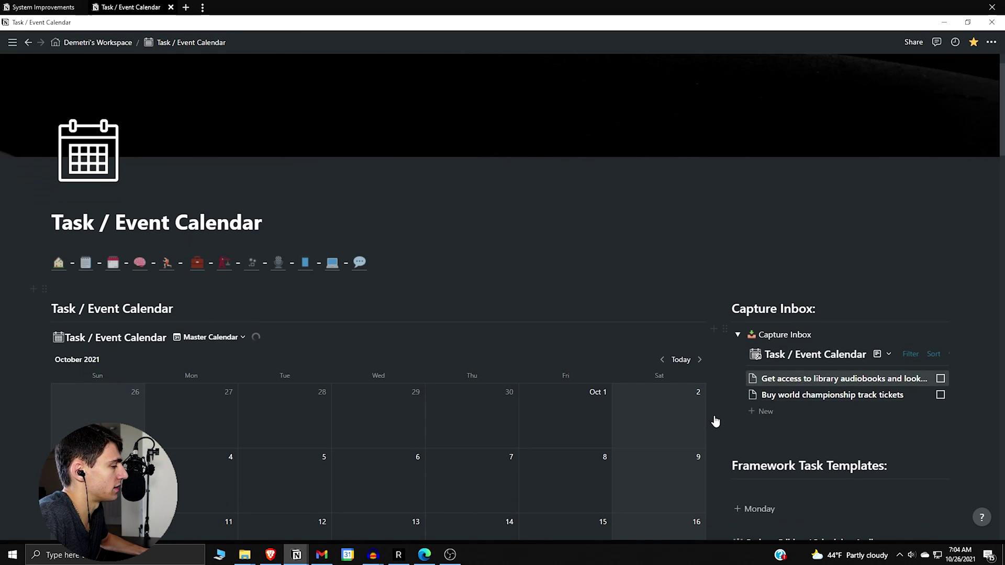
pyautogui.scroll(-5, 636, 335)
pyautogui.scroll(-3, 576, 394)
pyautogui.scroll(-3, 556, 386)
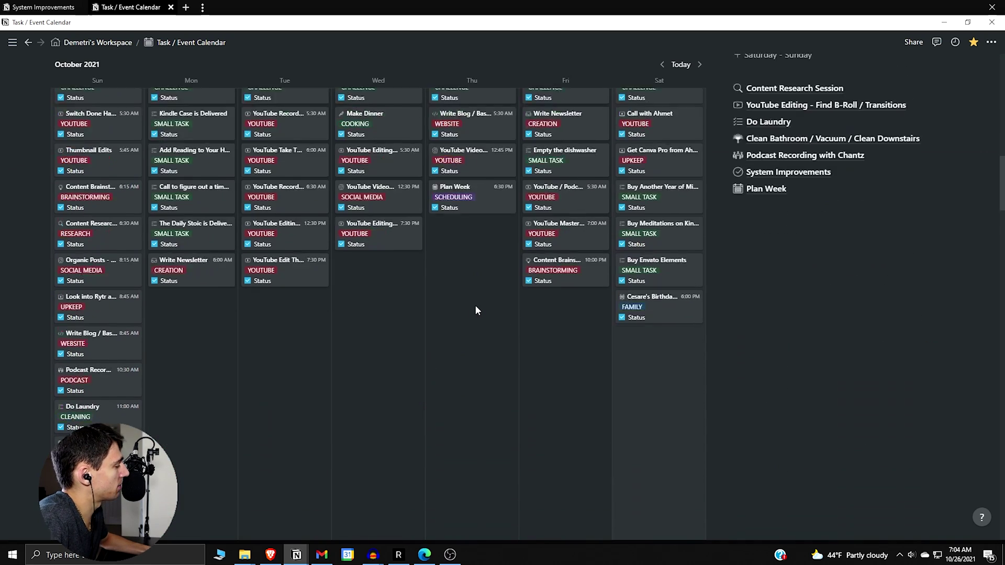
pyautogui.scroll(-3, 476, 310)
pyautogui.scroll(-3, 469, 317)
pyautogui.scroll(-3, 367, 293)
pyautogui.scroll(-2, 209, 262)
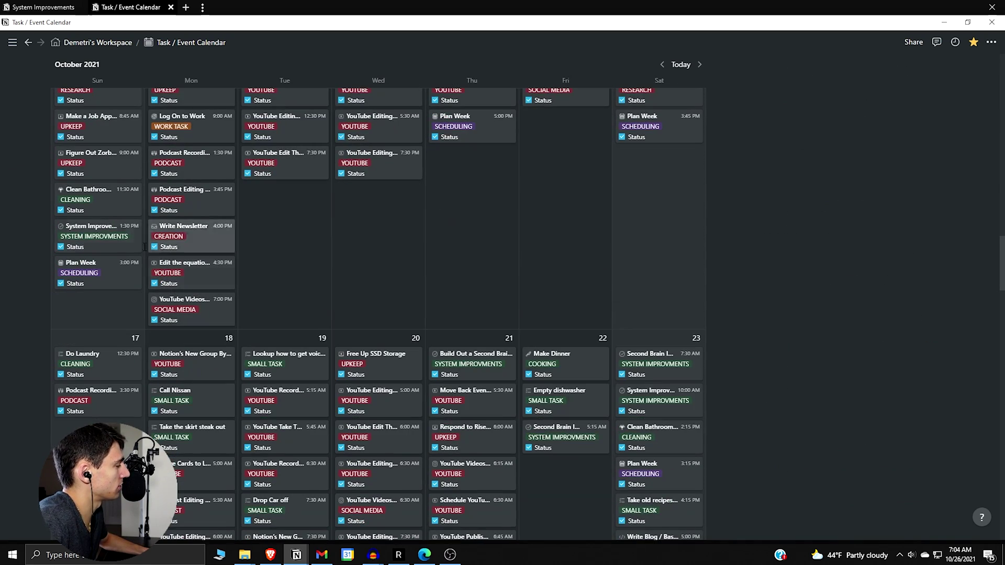
pyautogui.click(382, 273)
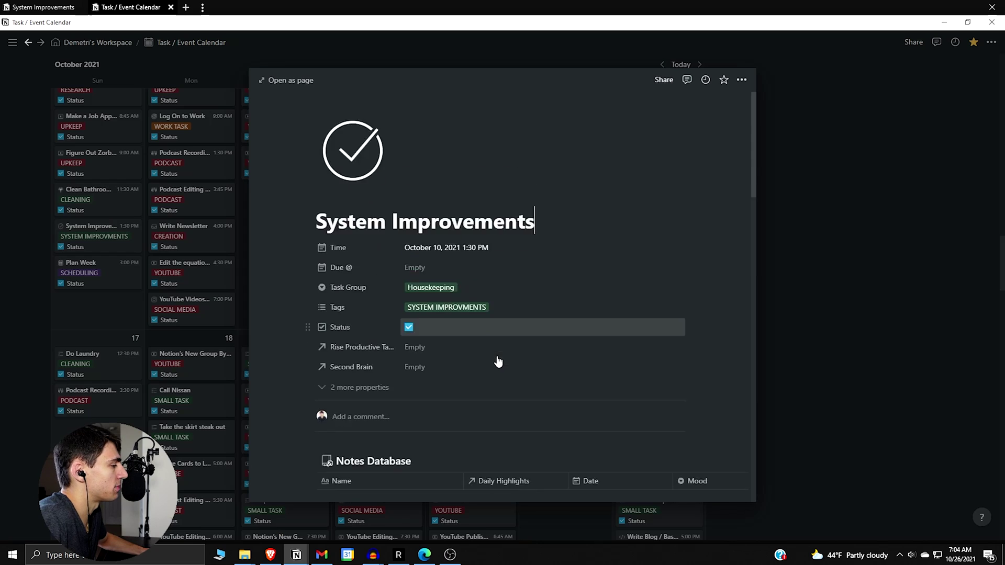
pyautogui.scroll(-7, 397, 366)
pyautogui.scroll(-2, 404, 369)
pyautogui.scroll(4, 445, 345)
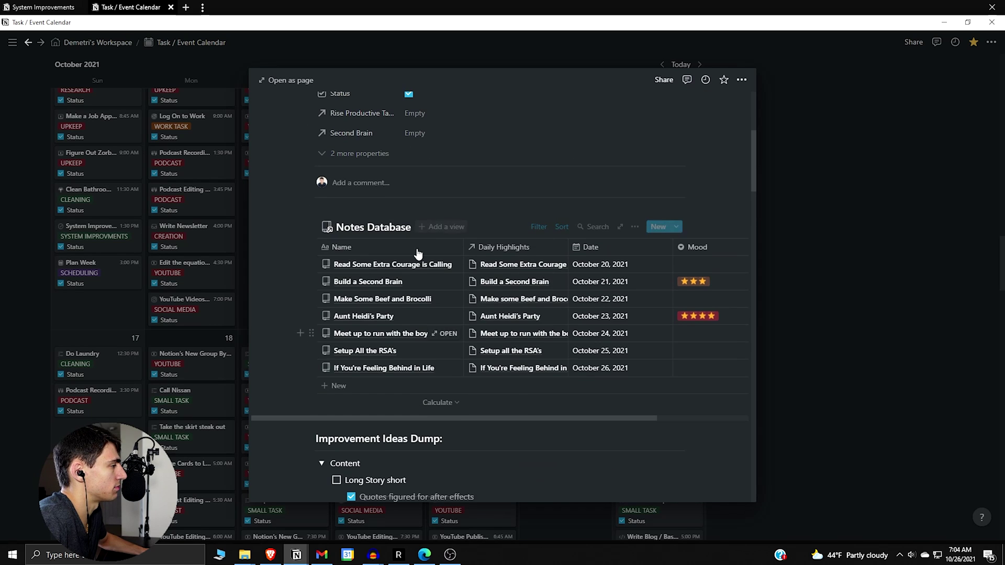
pyautogui.scroll(-5, 494, 323)
pyautogui.scroll(-5, 501, 293)
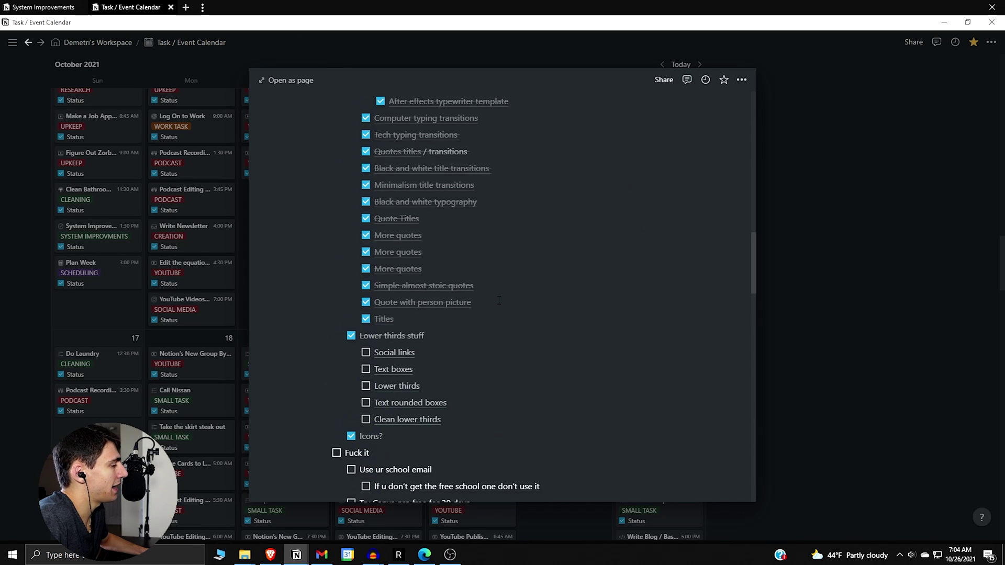
pyautogui.scroll(-5, 501, 292)
pyautogui.scroll(-5, 502, 291)
pyautogui.scroll(-5, 503, 290)
pyautogui.scroll(-5, 503, 289)
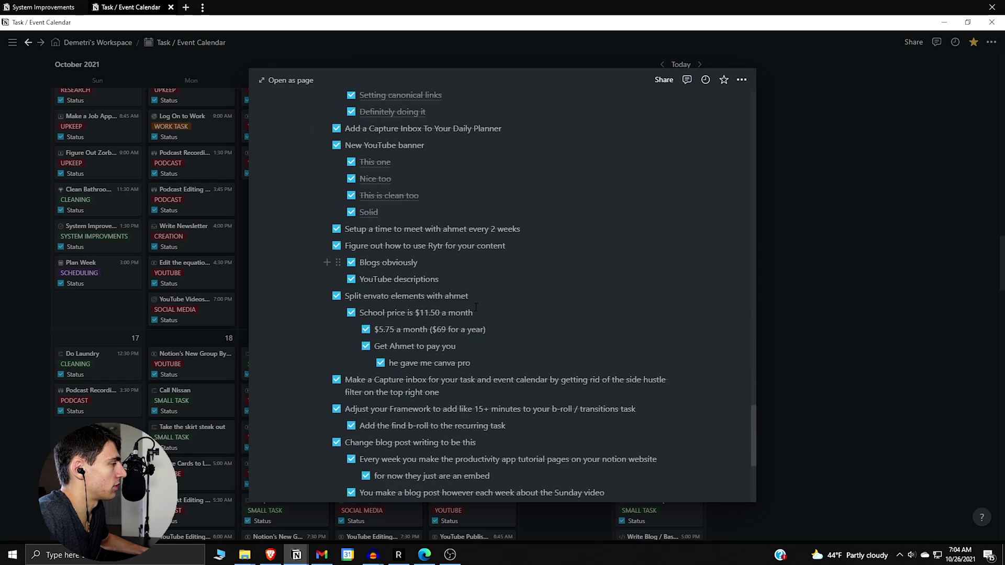
pyautogui.scroll(-5, 391, 305)
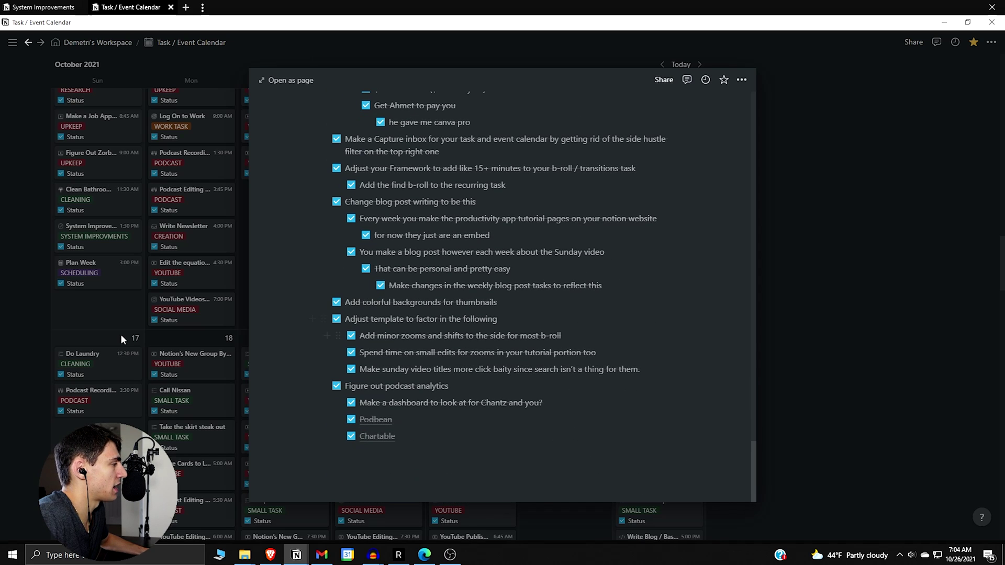
pyautogui.click(188, 325)
pyautogui.scroll(-1, 255, 316)
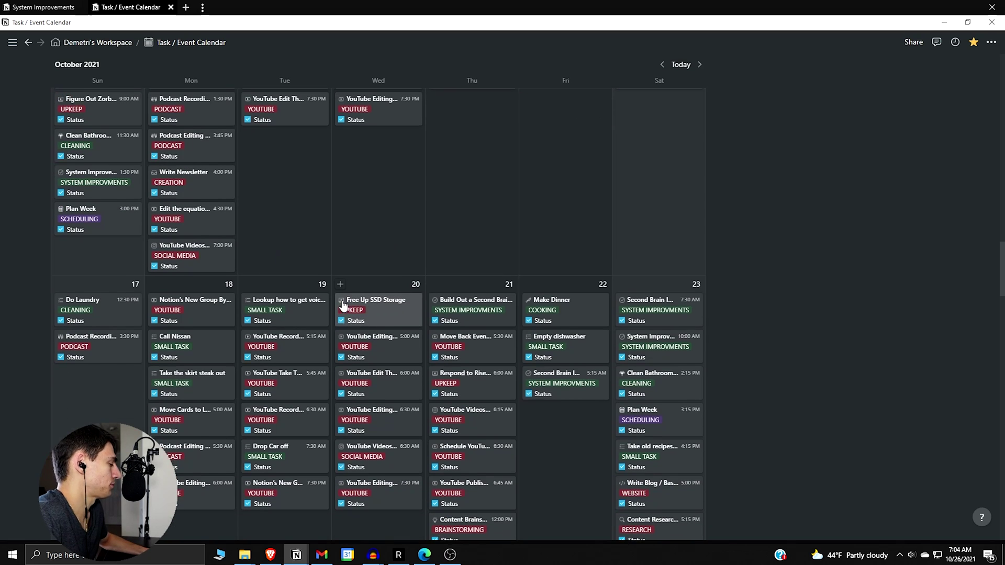
pyautogui.scroll(-3, 343, 305)
pyautogui.scroll(-5, 335, 304)
pyautogui.scroll(-5, 314, 314)
pyautogui.moveTo(97, 389)
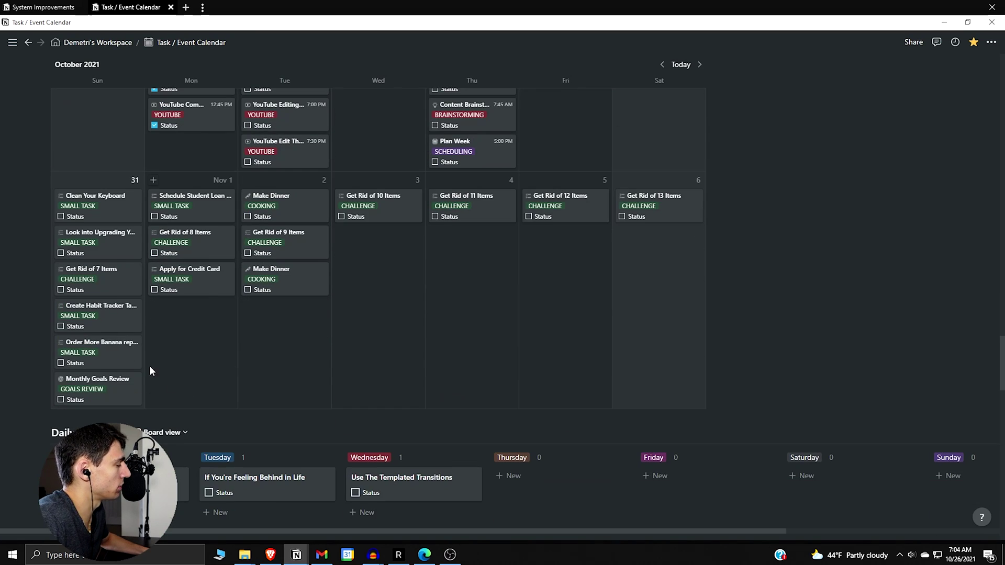
pyautogui.scroll(5, 660, 262)
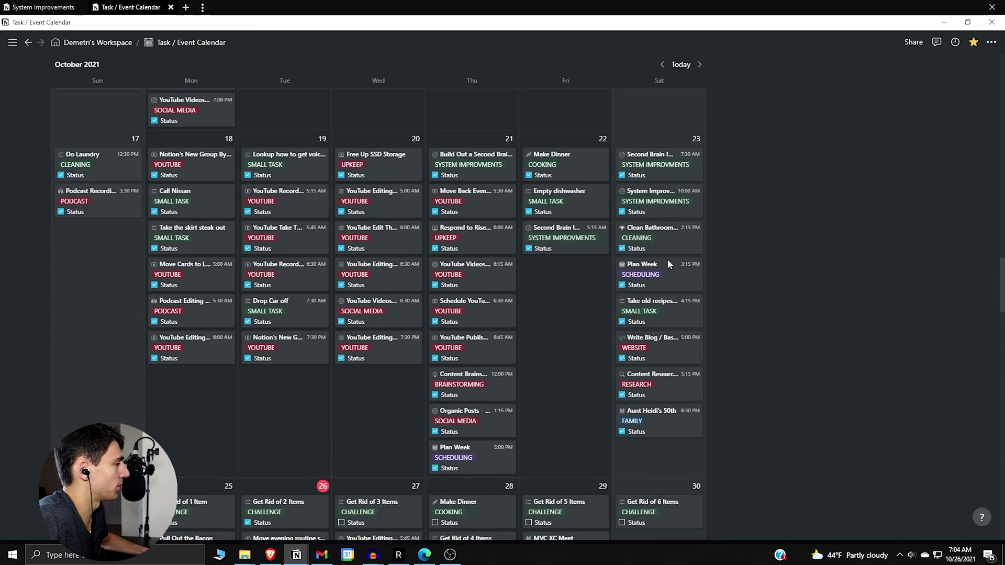
pyautogui.scroll(3, 667, 260)
pyautogui.scroll(3, 672, 264)
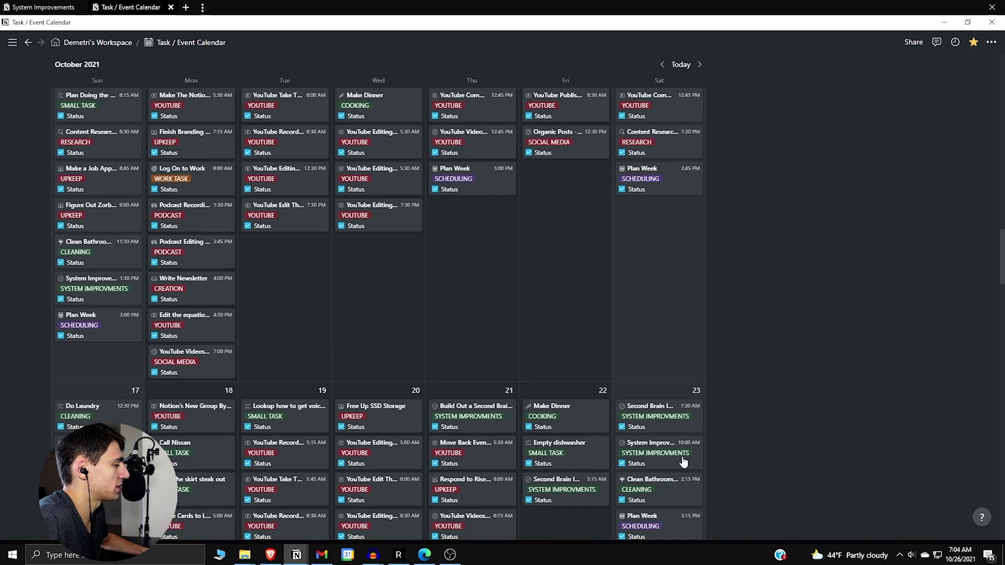
pyautogui.click(654, 451)
# - Scroll the open task and check the Recent Ideas view's filters
pyautogui.scroll(2, 471, 210)
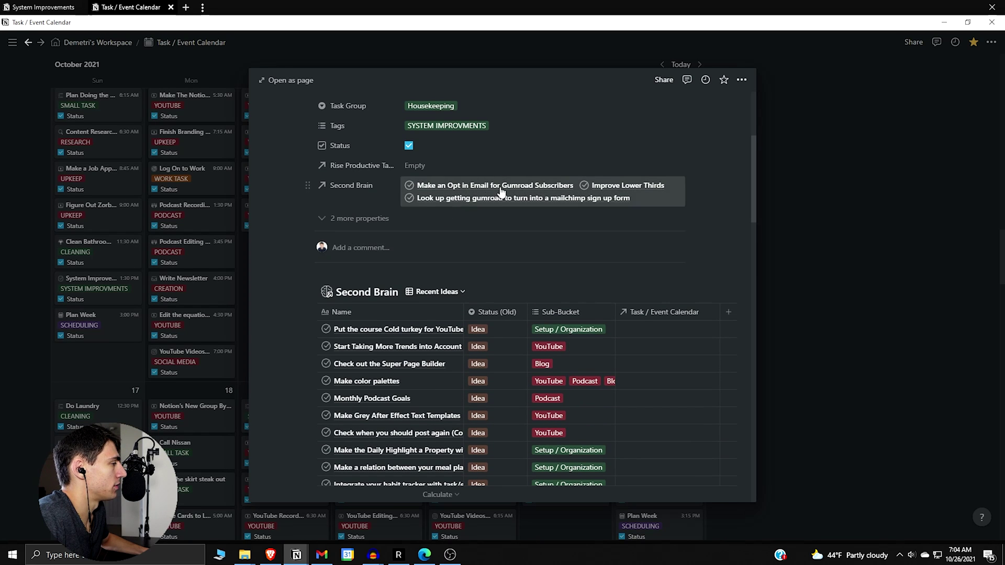
pyautogui.scroll(2, 485, 251)
pyautogui.scroll(-5, 502, 246)
pyautogui.scroll(-1, 505, 240)
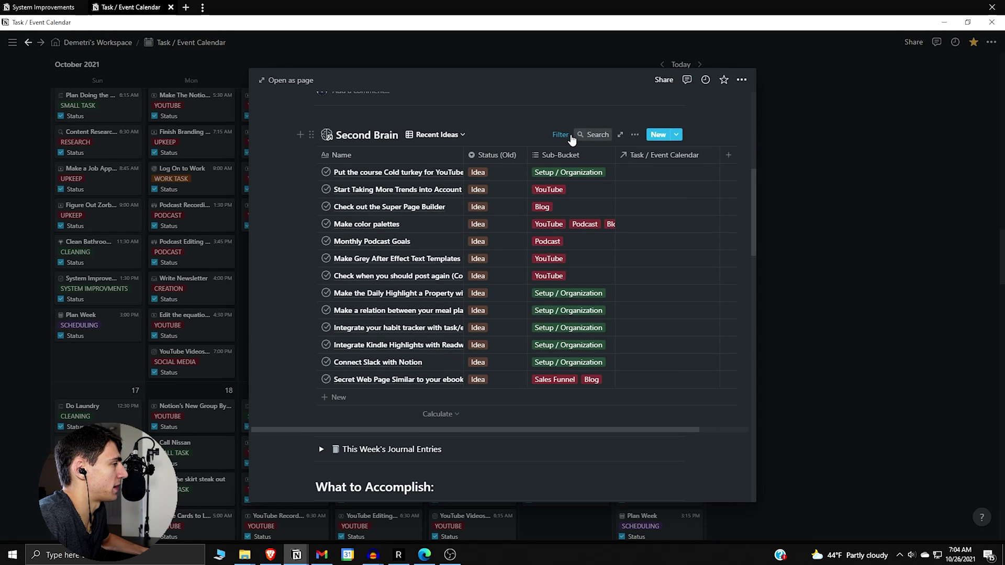
pyautogui.click(560, 134)
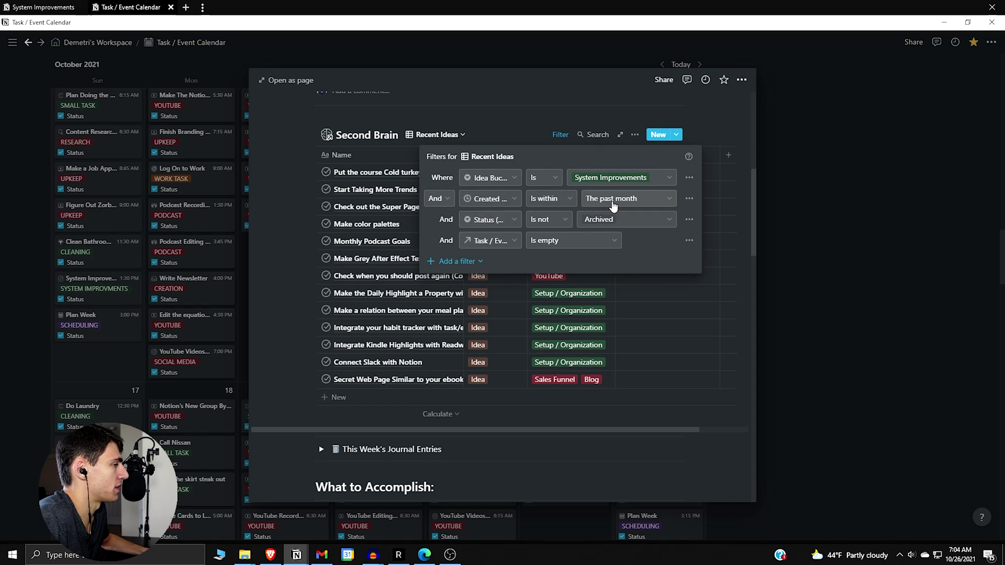
pyautogui.click(533, 297)
# - Scroll through the System Improvements task's ideas and checklist
pyautogui.scroll(2, 543, 255)
pyautogui.scroll(5, 543, 255)
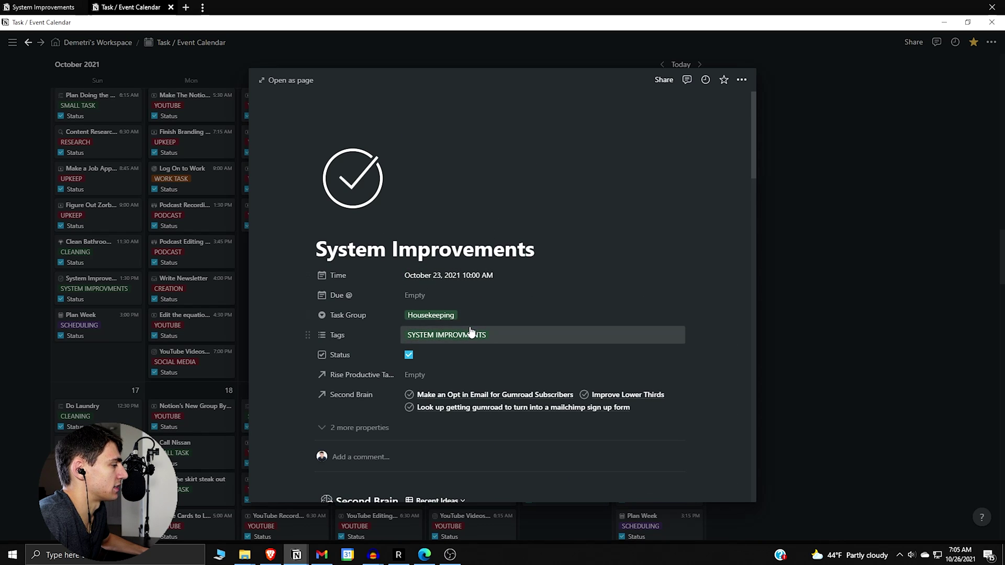
pyautogui.scroll(-2, 467, 404)
pyautogui.scroll(-3, 466, 364)
pyautogui.moveTo(393, 329)
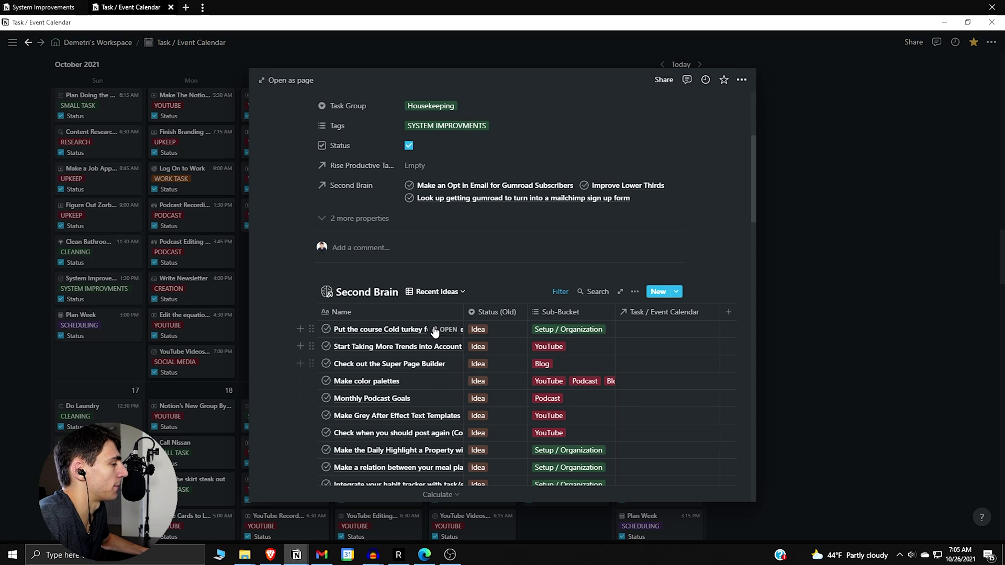
pyautogui.scroll(-5, 498, 197)
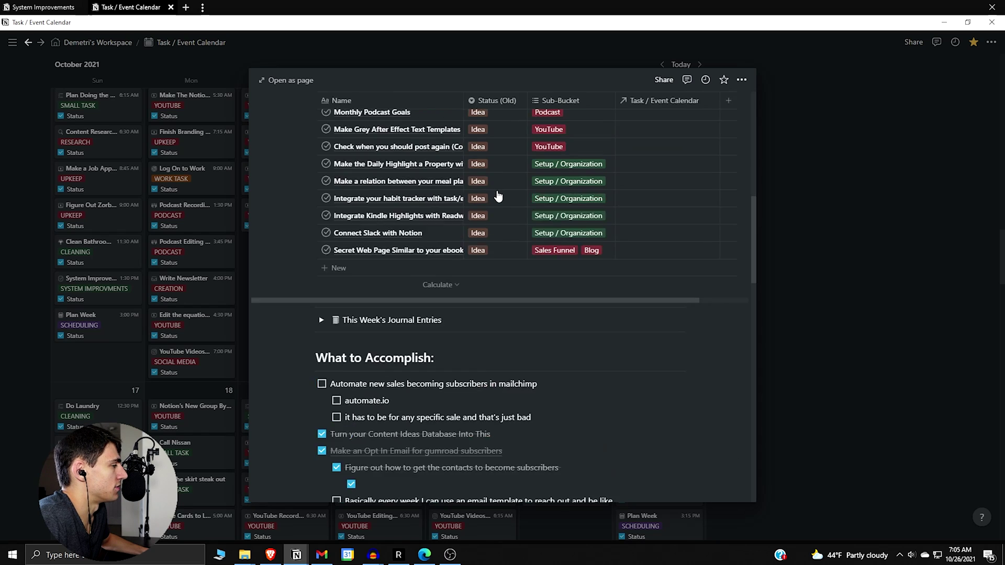
pyautogui.scroll(-2, 498, 197)
pyautogui.scroll(-2, 497, 194)
pyautogui.scroll(6, 496, 190)
pyautogui.scroll(4, 496, 187)
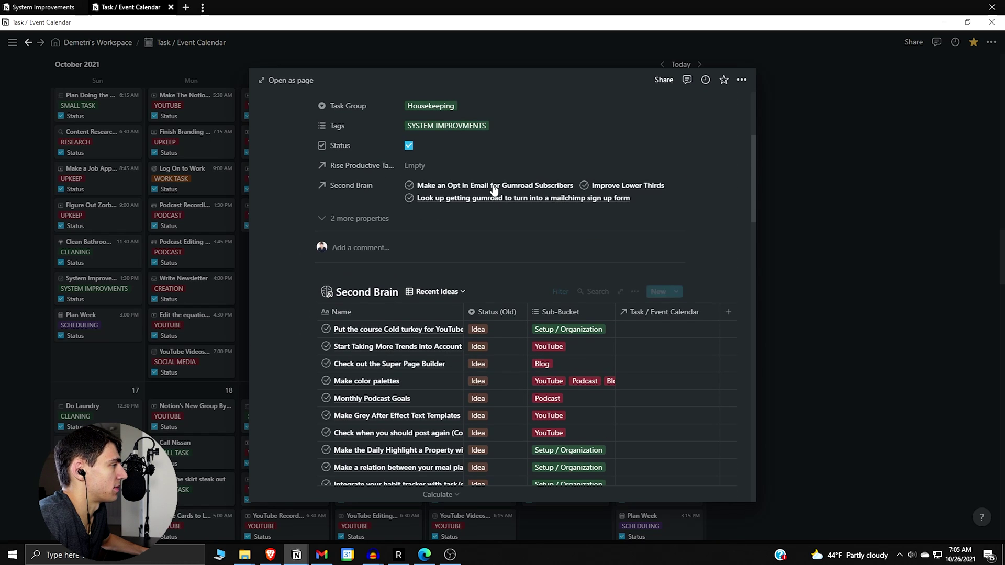
pyautogui.scroll(2, 492, 194)
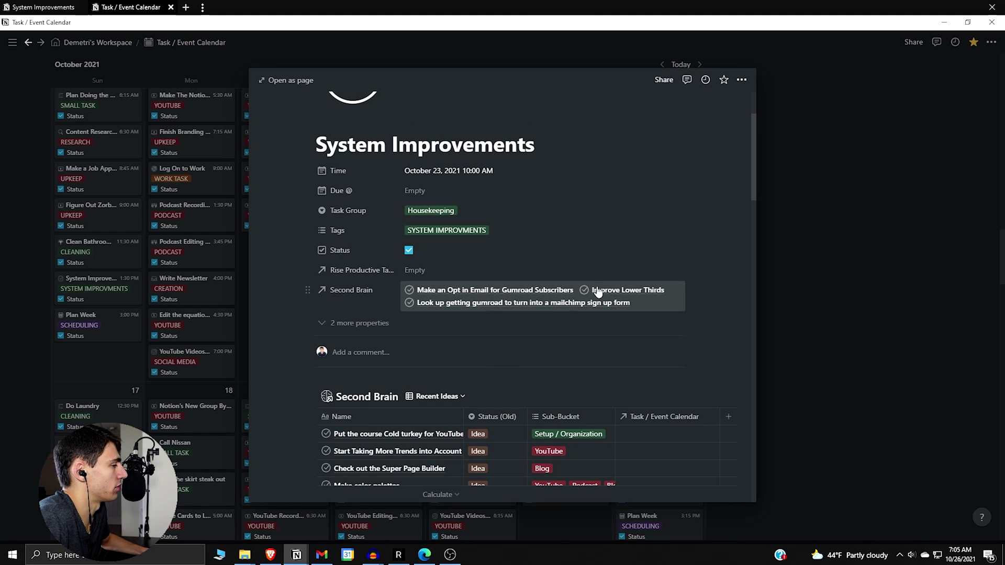
pyautogui.scroll(-5, 614, 298)
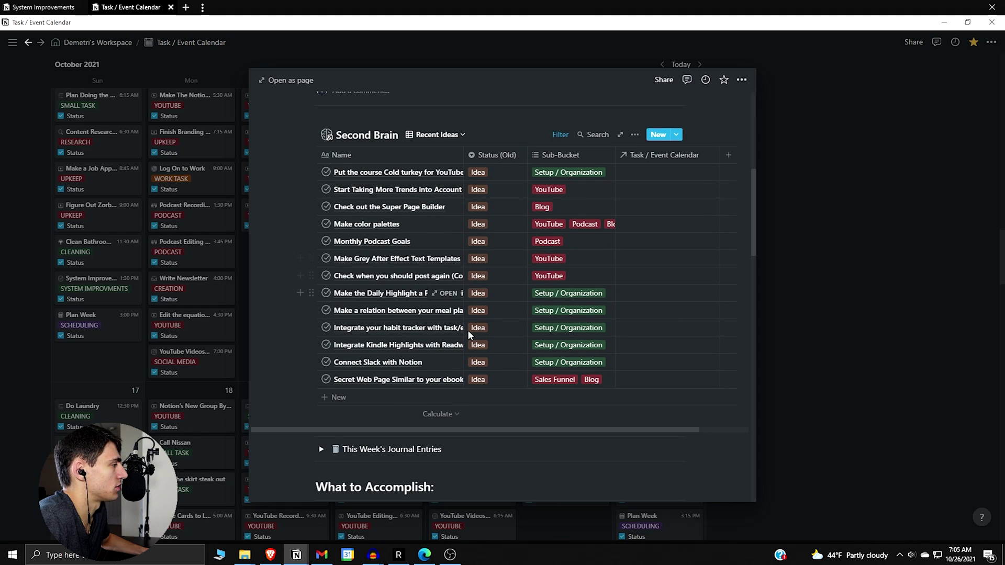
pyautogui.scroll(-3, 458, 330)
pyautogui.scroll(4, 506, 293)
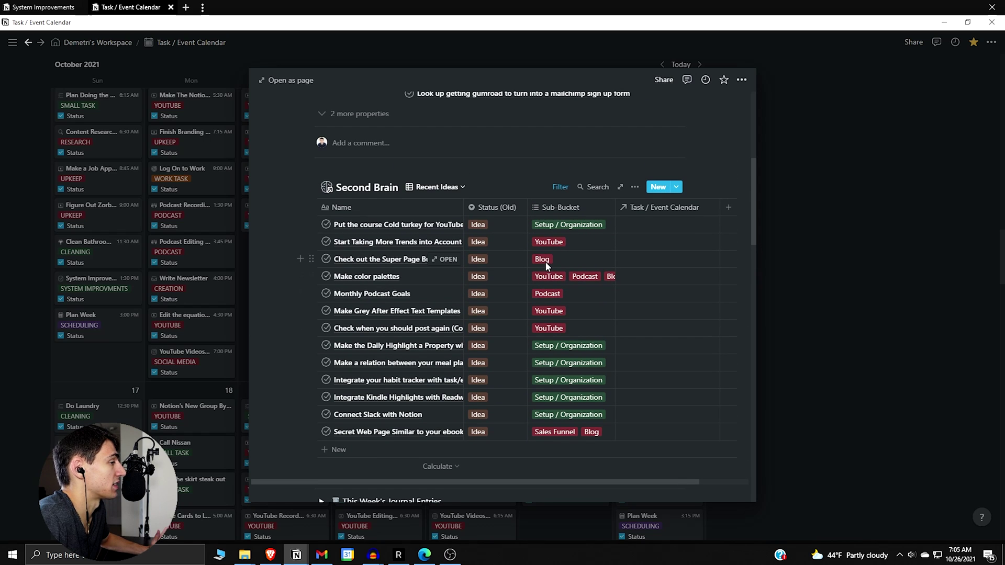
pyautogui.scroll(-2, 544, 262)
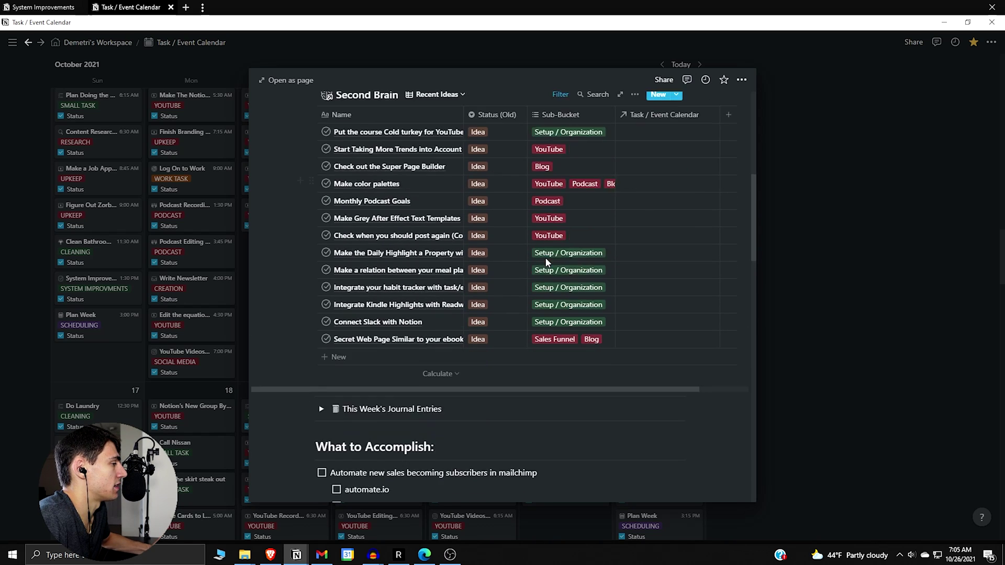
pyautogui.scroll(-5, 446, 290)
pyautogui.scroll(-4, 431, 249)
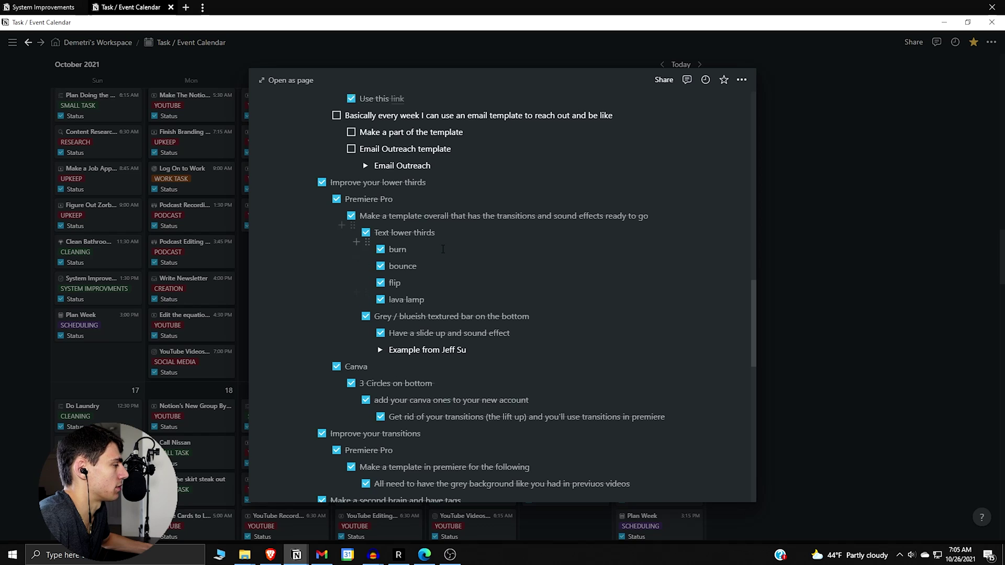
pyautogui.scroll(6, 403, 299)
# - Expand and collapse This Week's Journal Entries, then close the task peek
pyautogui.click(321, 240)
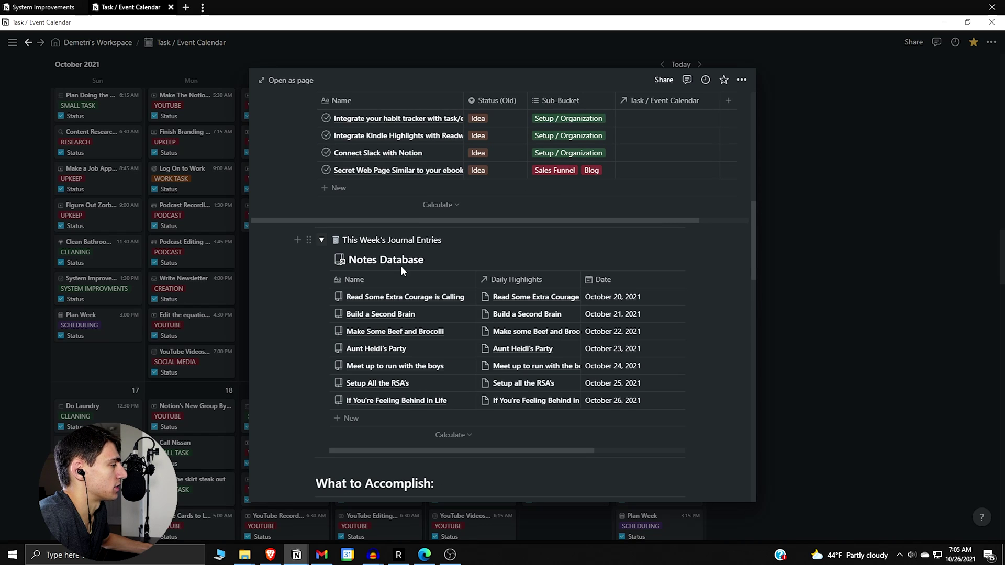
pyautogui.click(321, 240)
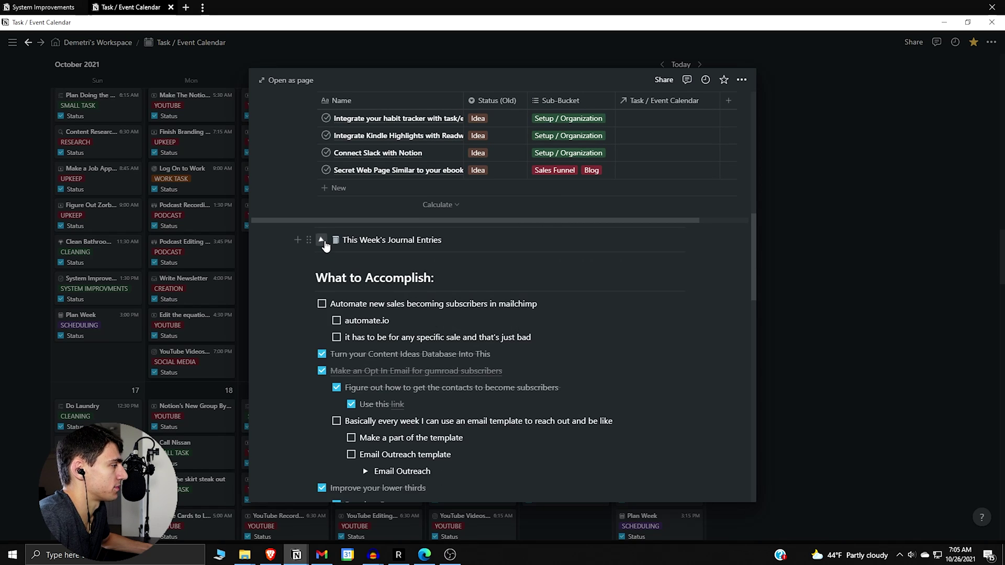
pyautogui.scroll(5, 439, 230)
pyautogui.scroll(-5, 439, 225)
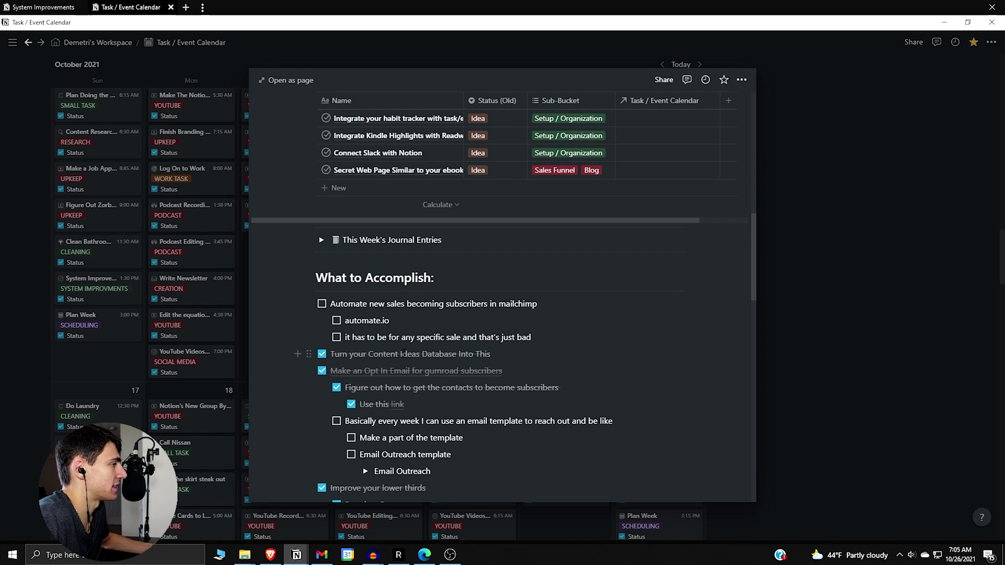
pyautogui.scroll(4, 425, 267)
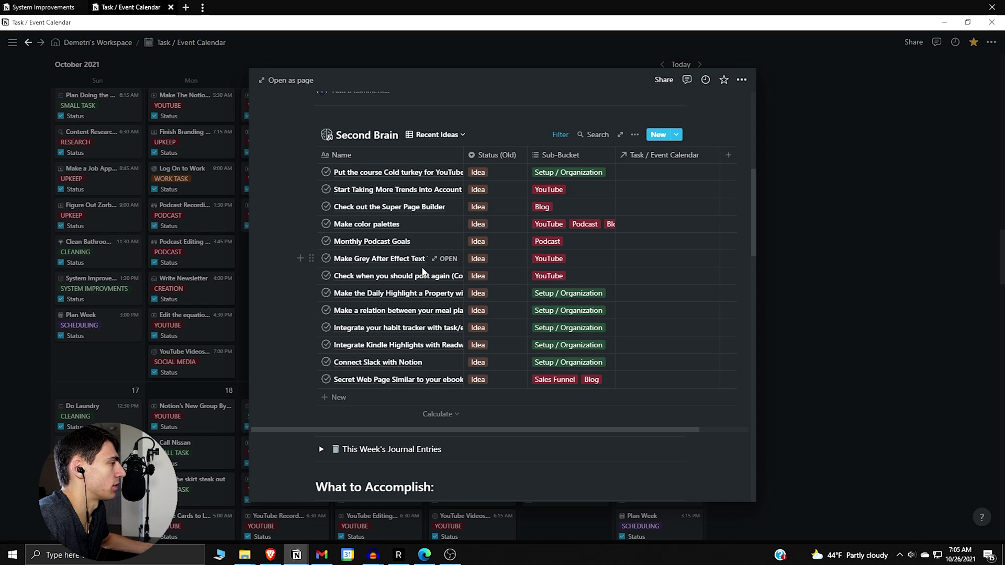
pyautogui.scroll(-7, 421, 273)
pyautogui.scroll(-2, 297, 255)
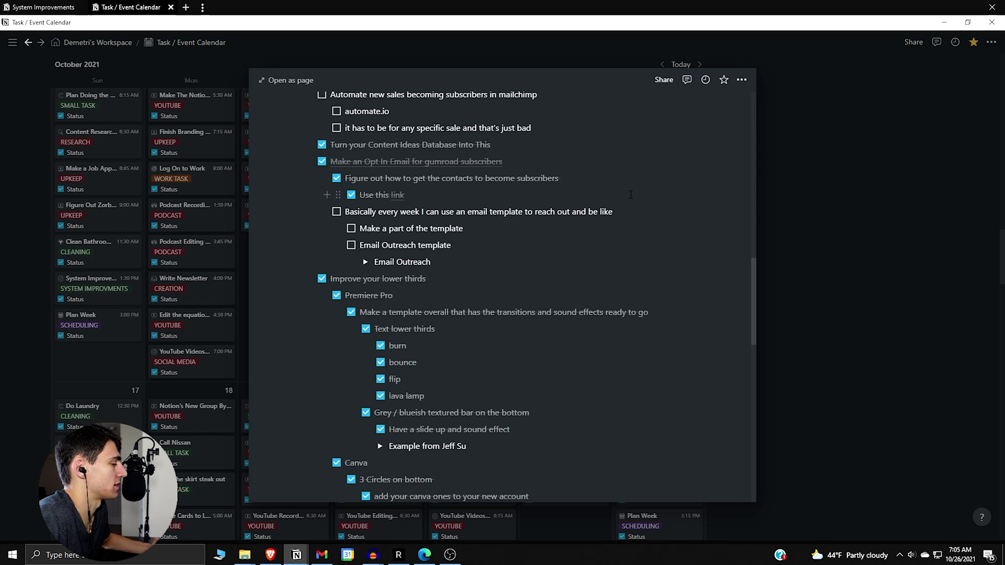
pyautogui.click(823, 185)
# - Go from the System Improvements tab to Second Brain > Content Ideas
pyautogui.click(42, 7)
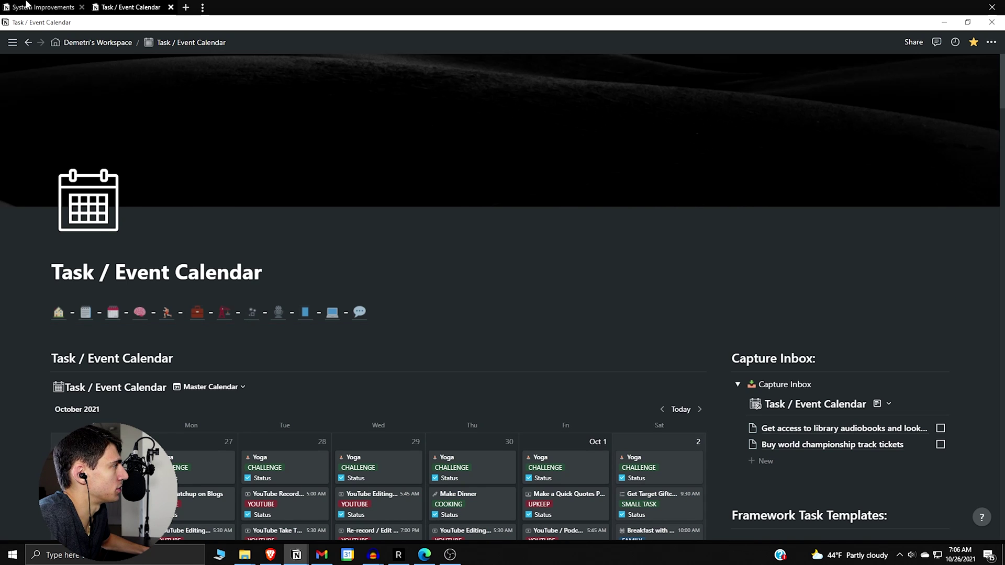
pyautogui.click(191, 42)
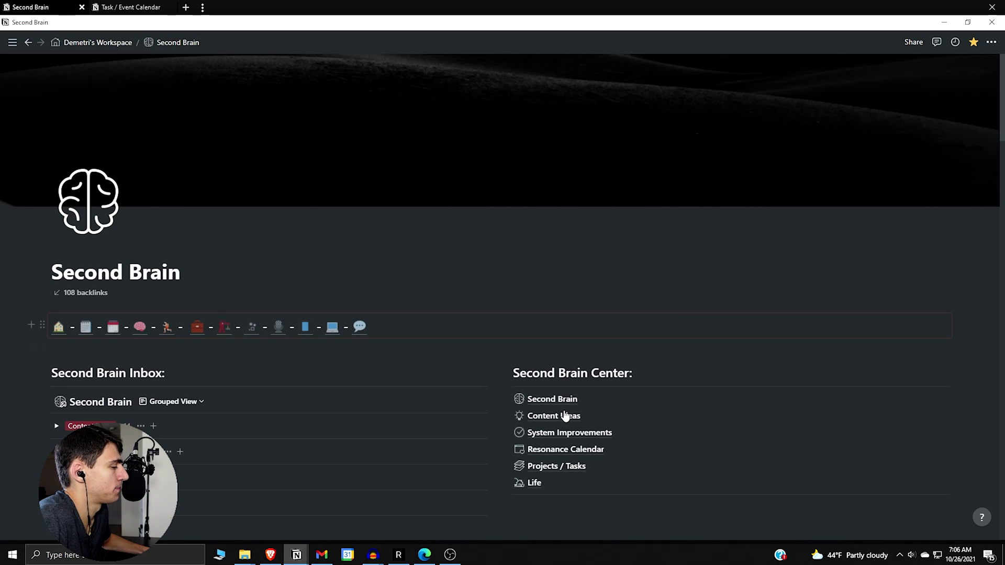
pyautogui.click(565, 416)
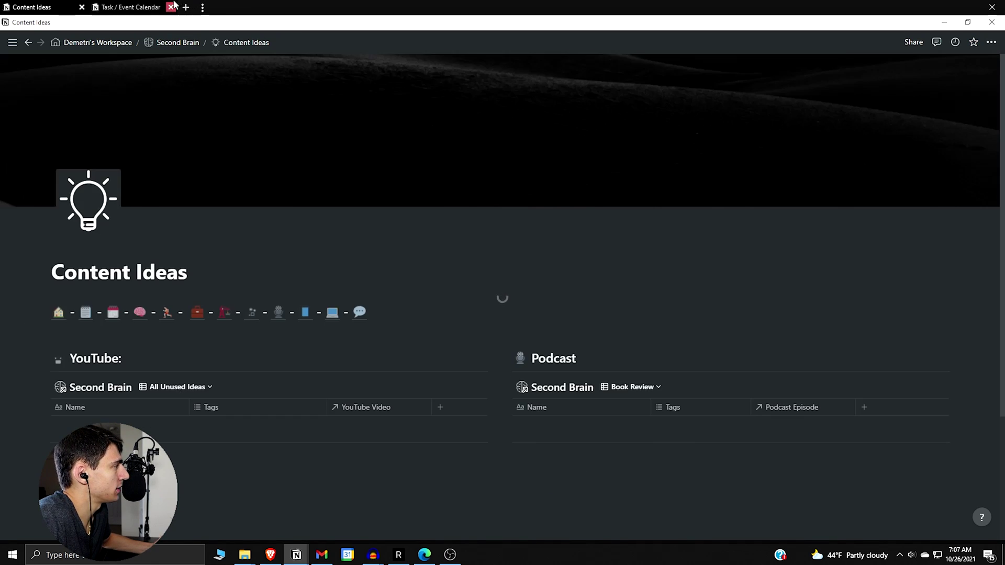
pyautogui.scroll(-1, 348, 374)
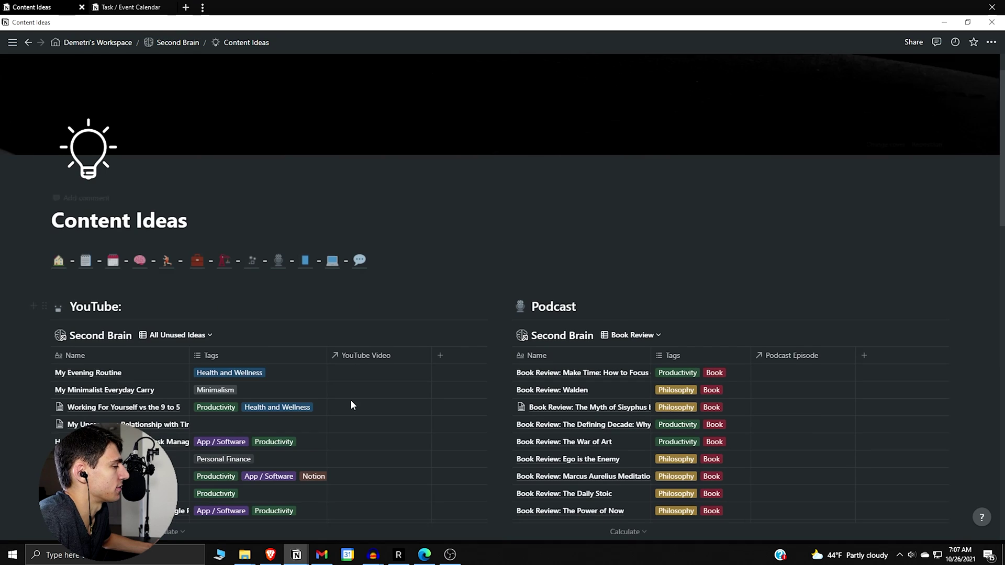
# - Show the YouTube table's Apps (Non-Notion) view
pyautogui.click(158, 339)
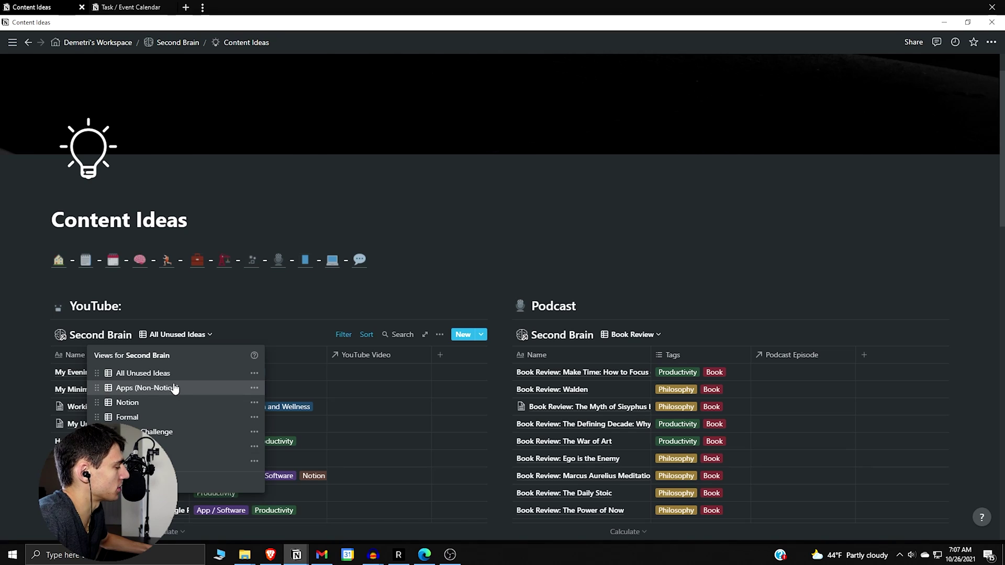
pyautogui.press('Escape')
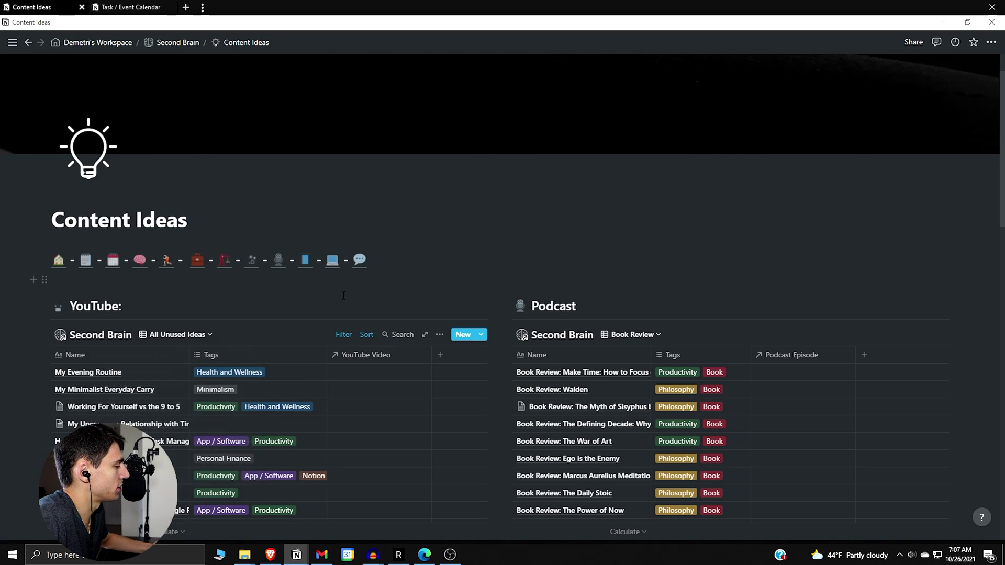
pyautogui.scroll(-2, 233, 423)
pyautogui.scroll(-4, 234, 422)
pyautogui.scroll(-3, 274, 262)
pyautogui.scroll(3, 275, 264)
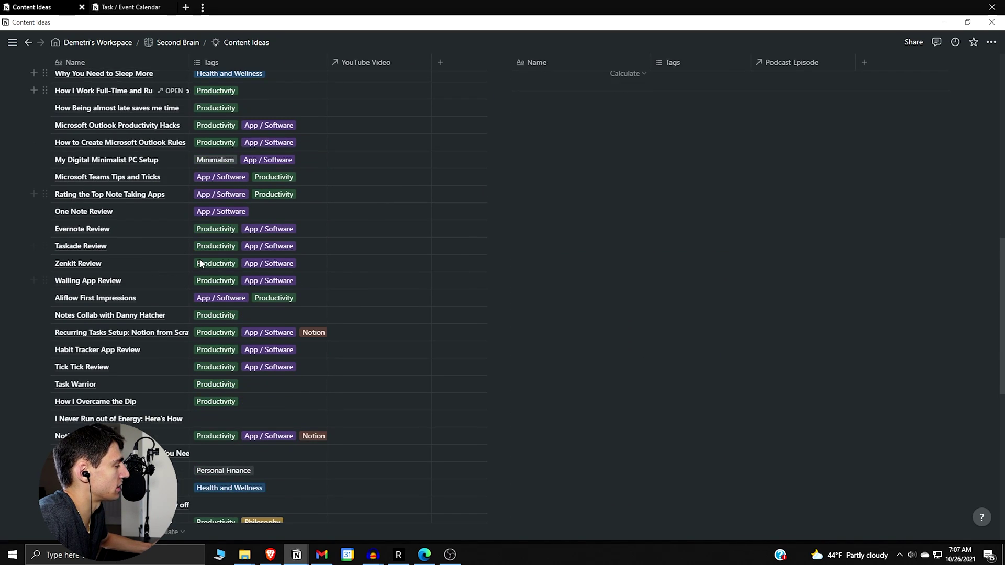
pyautogui.scroll(5, 235, 283)
pyautogui.scroll(5, 185, 302)
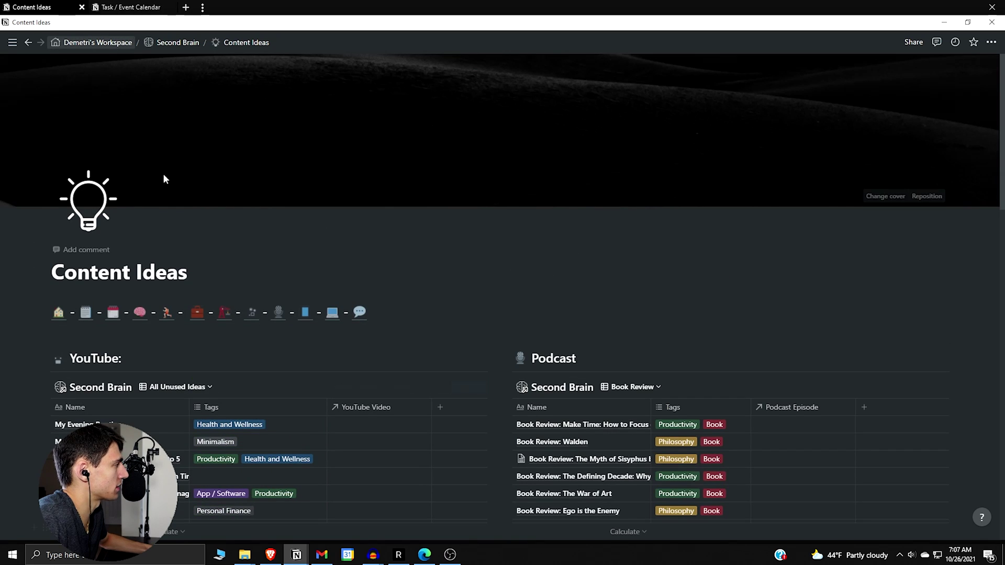
pyautogui.click(180, 390)
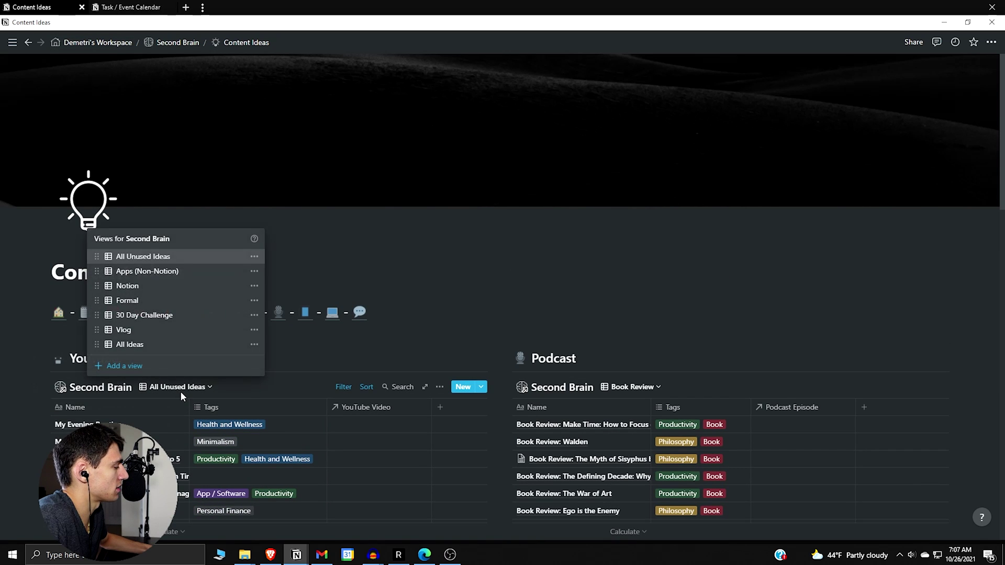
pyautogui.click(152, 271)
# - Switch the YouTube table to the Formal view and review its filter rules
pyautogui.scroll(-1, 178, 327)
pyautogui.scroll(-2, 199, 324)
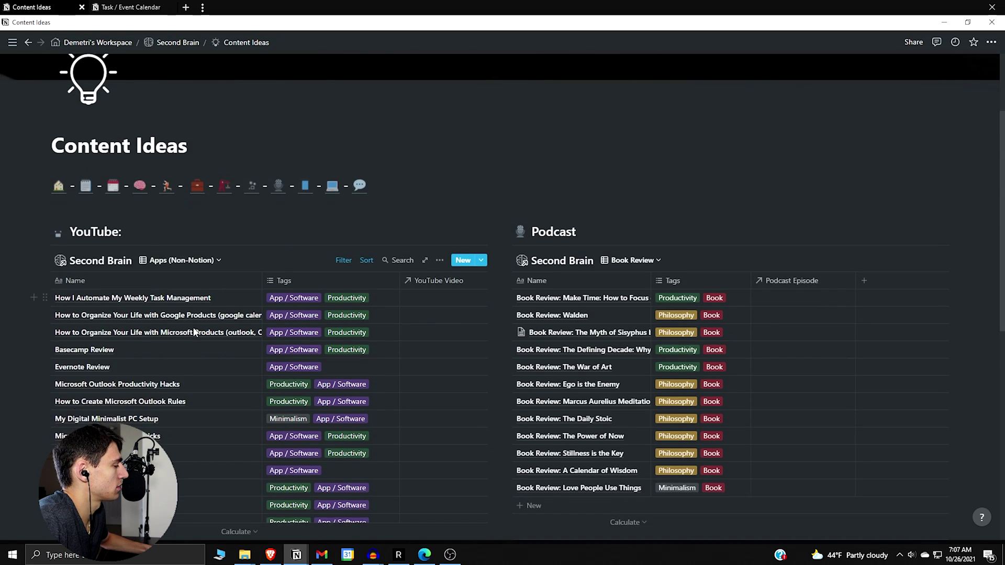
pyautogui.scroll(-3, 246, 322)
pyautogui.scroll(-2, 258, 315)
pyautogui.scroll(2, 258, 319)
pyautogui.scroll(2, 257, 321)
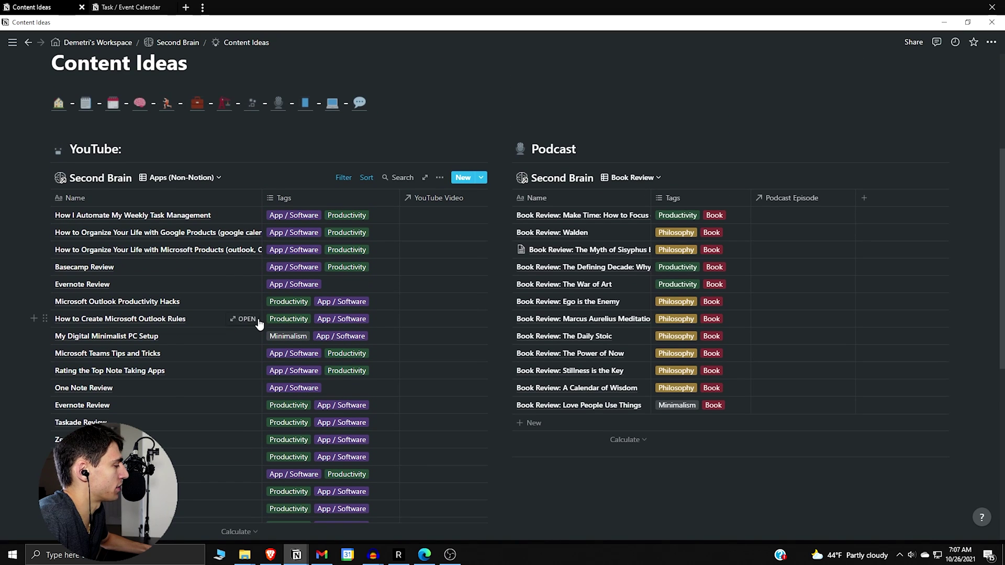
pyautogui.click(178, 178)
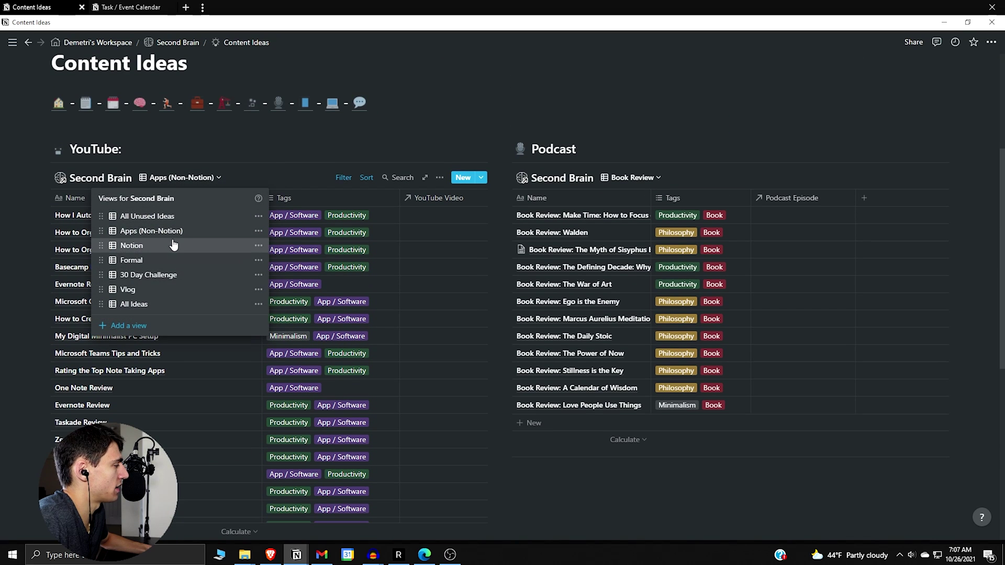
pyautogui.click(173, 260)
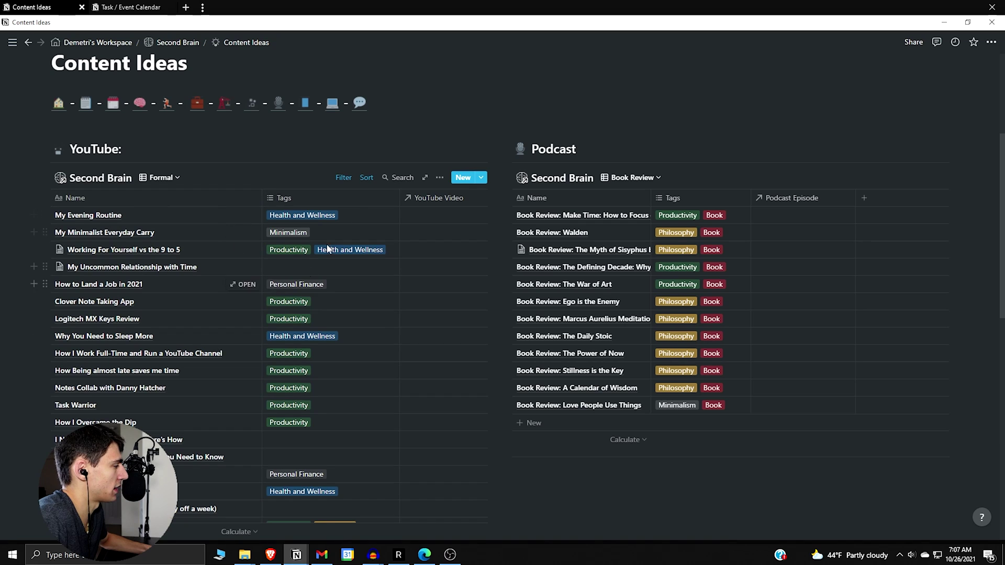
pyautogui.click(343, 177)
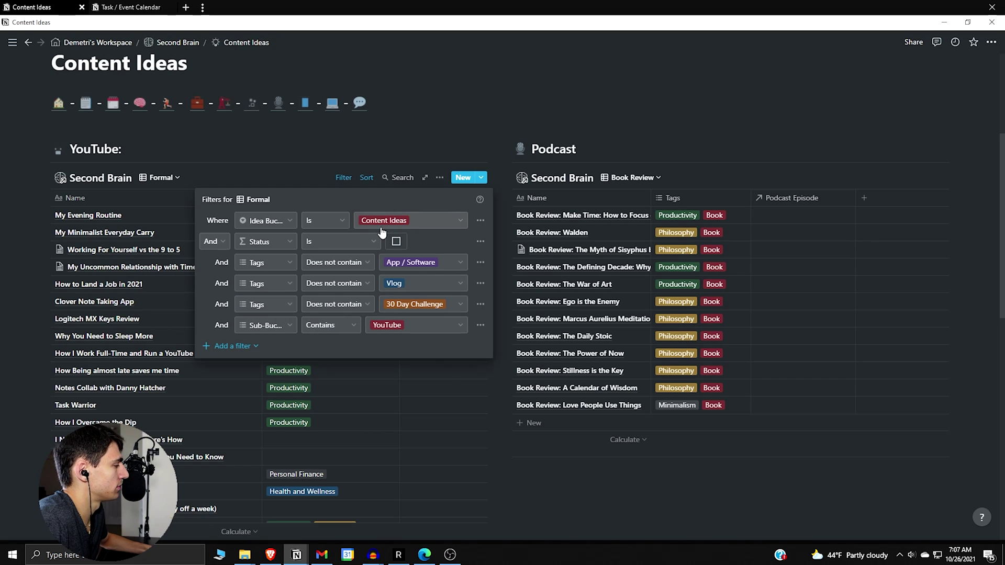
pyautogui.click(135, 196)
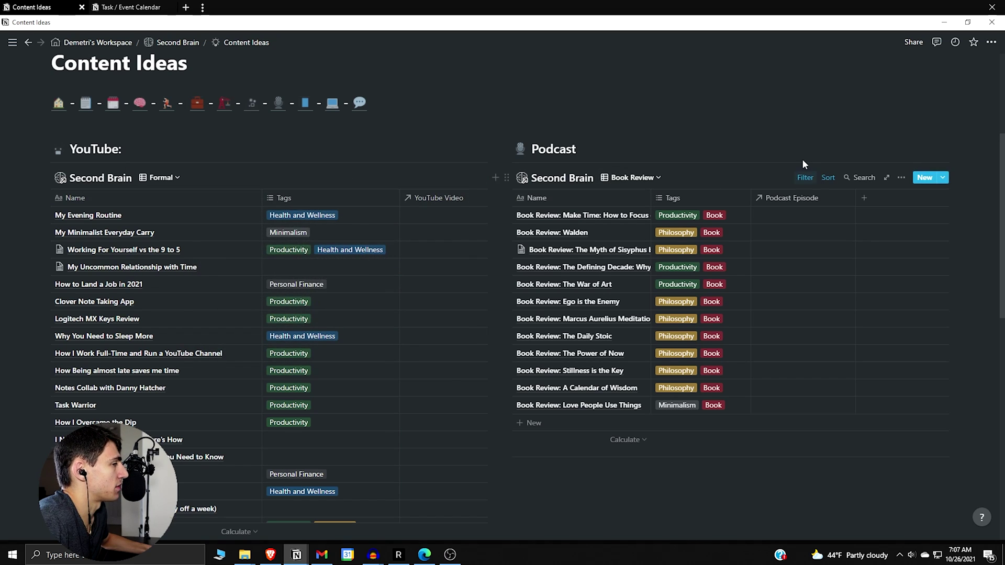
# - Check the Podcast table's Book Review filter, keeping Podcast, then switch it to Productivity
pyautogui.click(806, 178)
pyautogui.press('Escape')
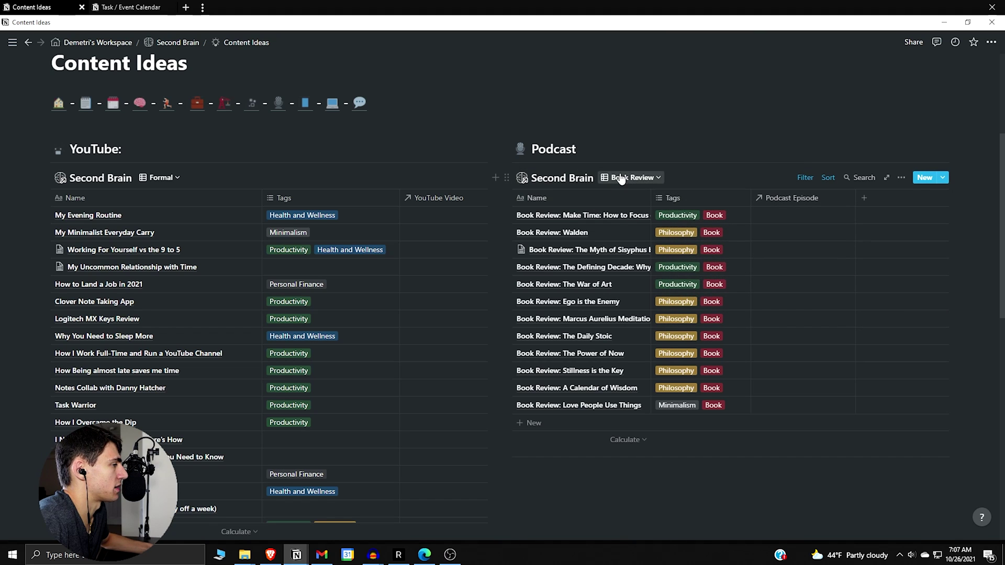
pyautogui.click(632, 177)
pyautogui.click(749, 187)
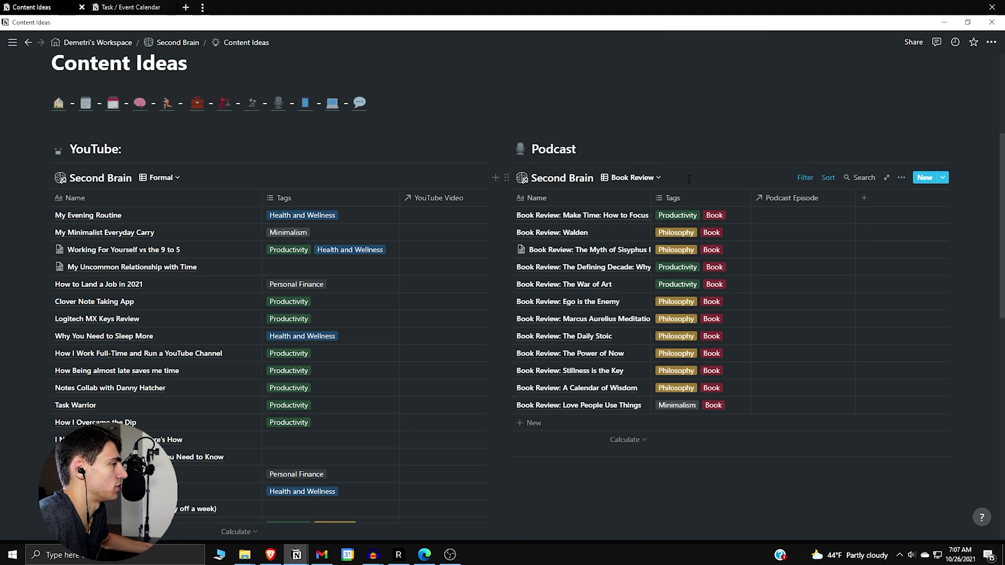
pyautogui.click(805, 179)
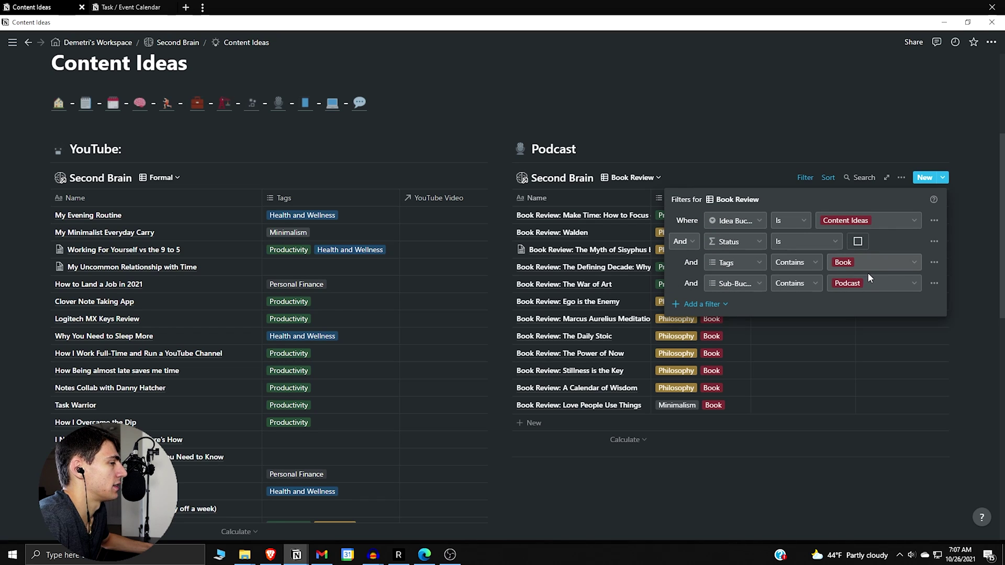
pyautogui.click(879, 284)
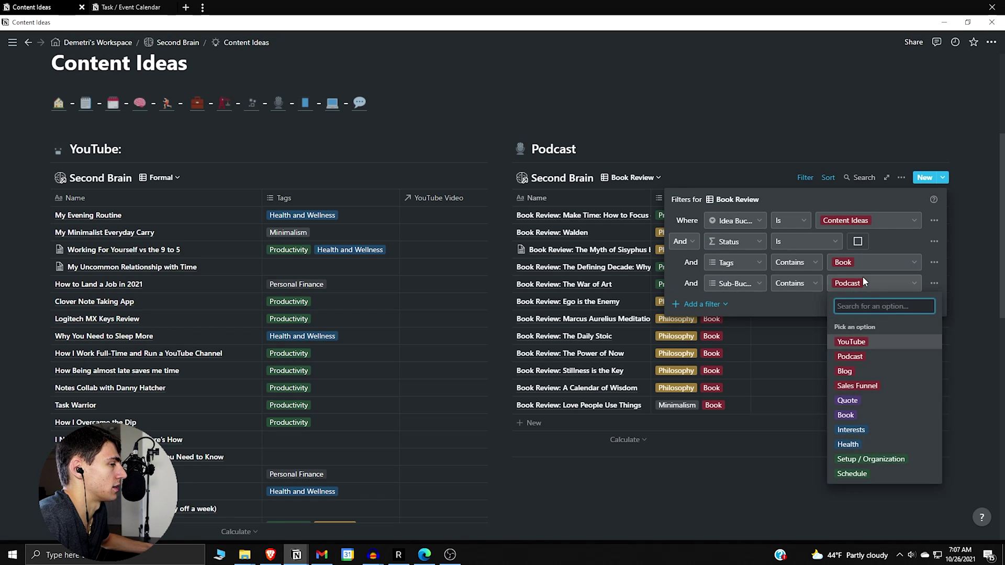
pyautogui.click(868, 290)
pyautogui.click(611, 187)
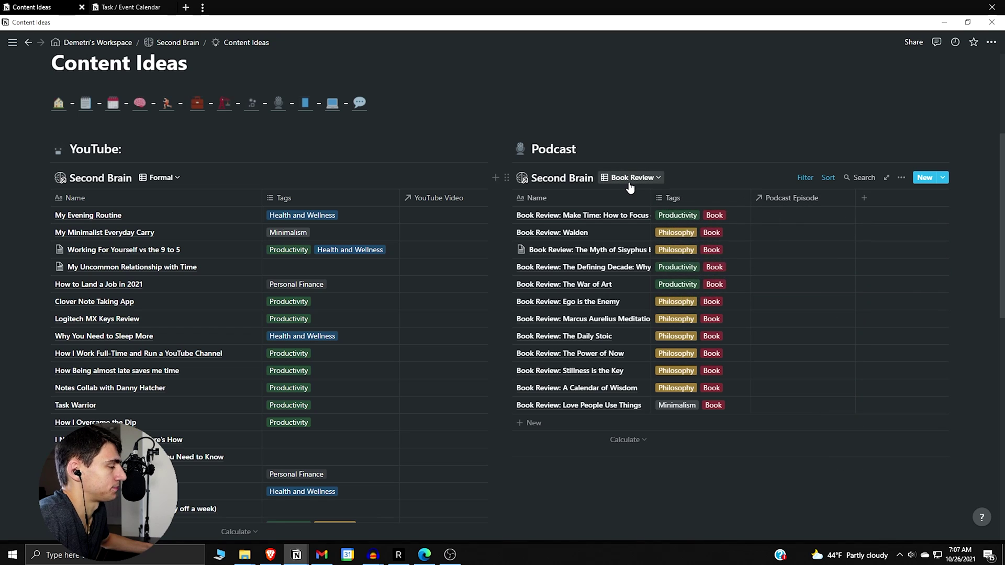
pyautogui.click(629, 182)
pyautogui.click(605, 230)
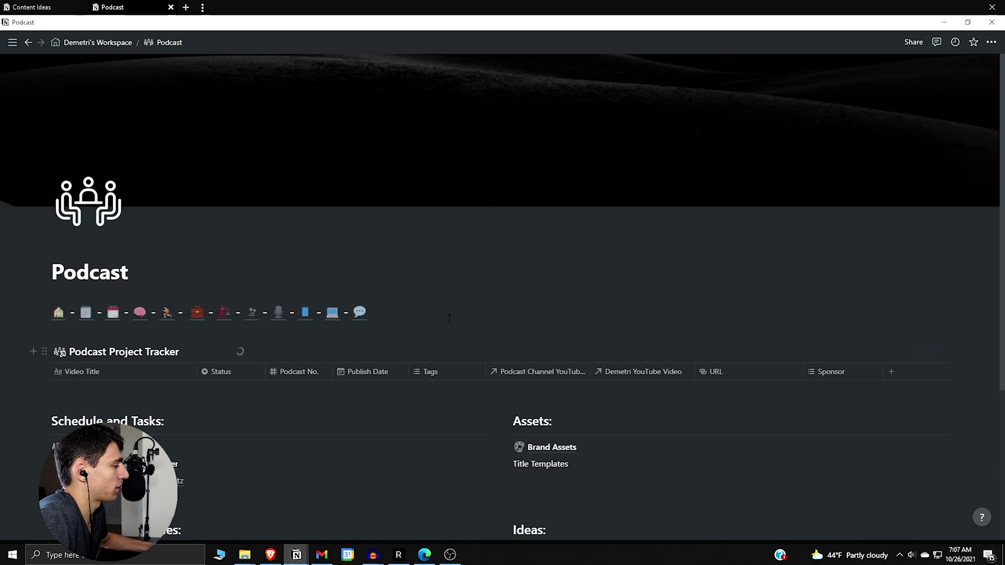
# - Review the three-episode Podcast Project Tracker, then return to the Content Ideas tab
pyautogui.scroll(-1, 314, 356)
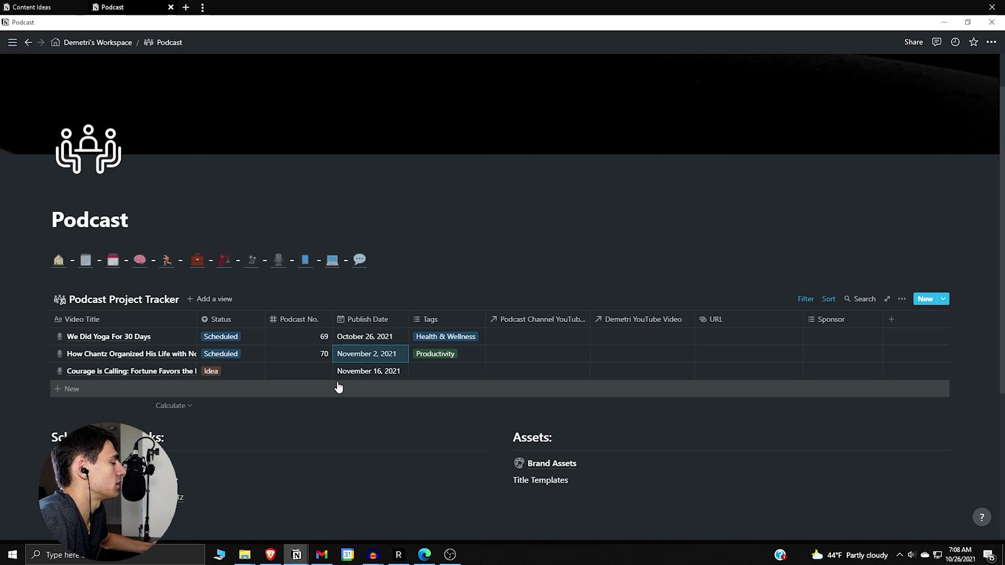
pyautogui.click(68, 8)
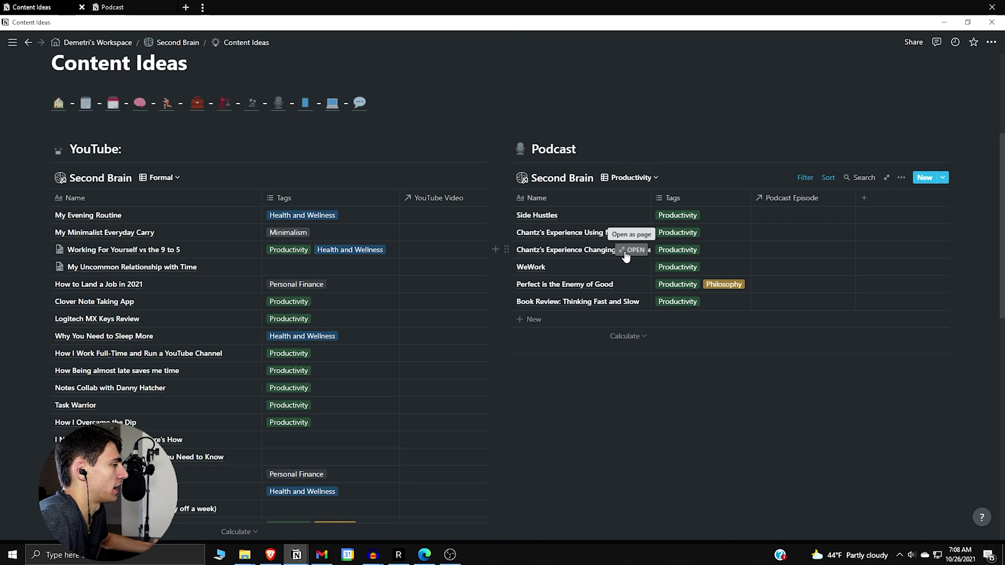
# - Switch the Podcast table's view to Productivity, then to Philosophy
pyautogui.click(628, 177)
pyautogui.click(602, 231)
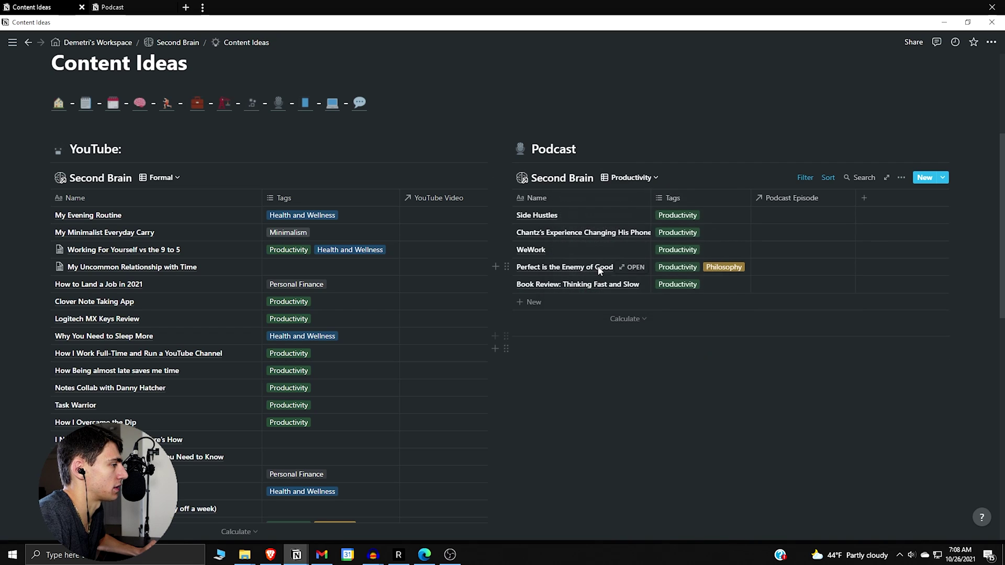
pyautogui.click(628, 178)
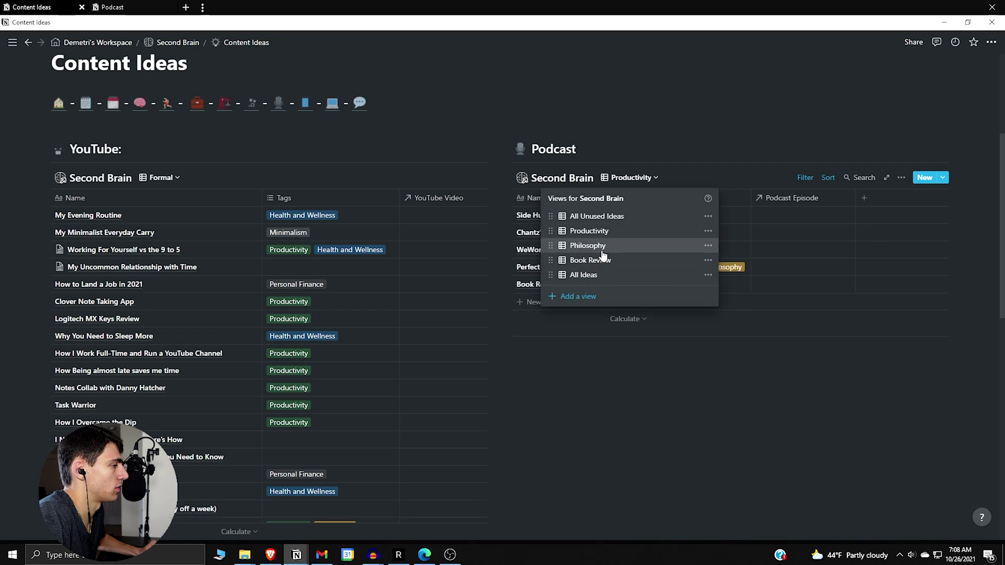
pyautogui.click(602, 248)
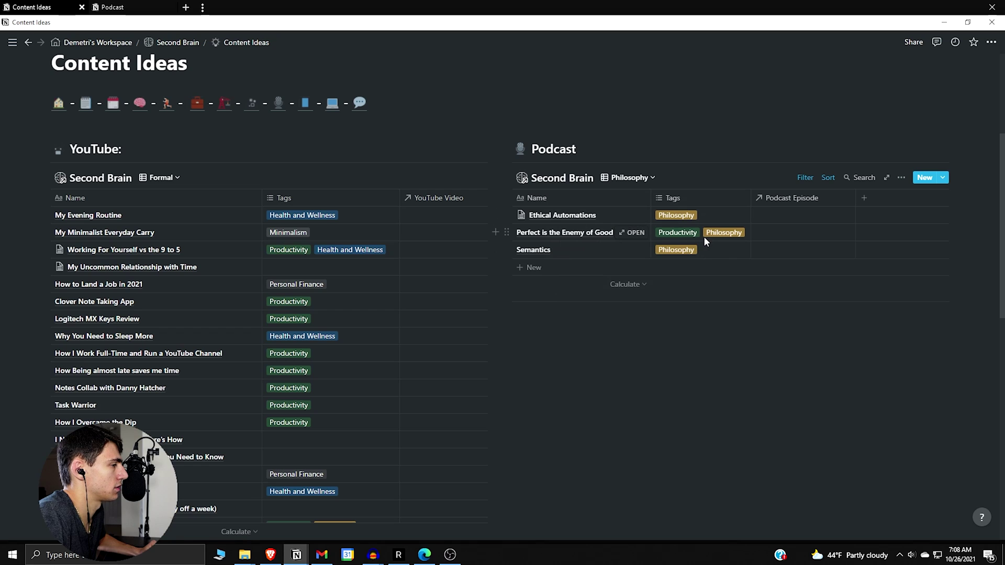
pyautogui.moveTo(562, 216)
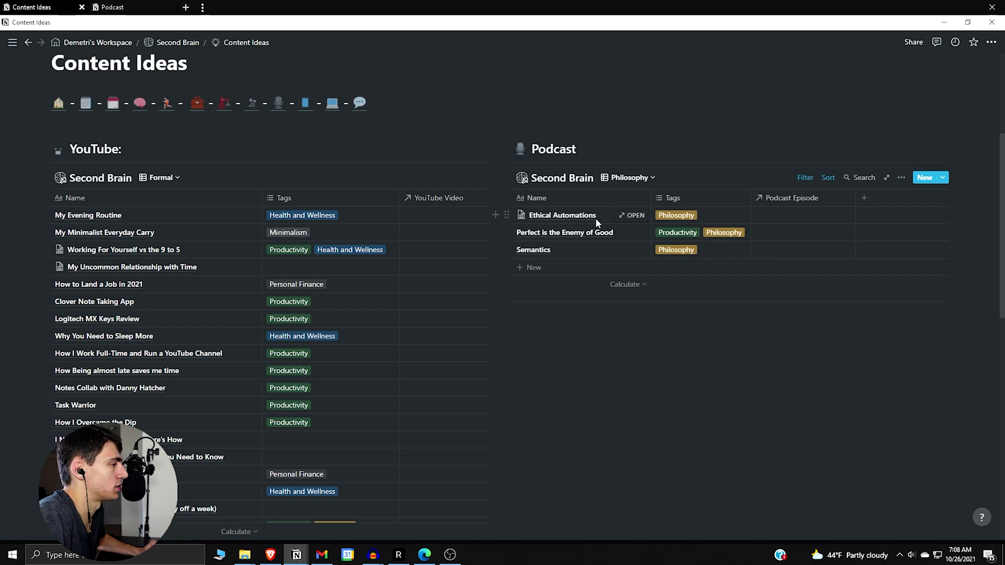
# - Preview the Ethical Automations idea and select its title, then start a new Podcast tracker row
pyautogui.click(596, 219)
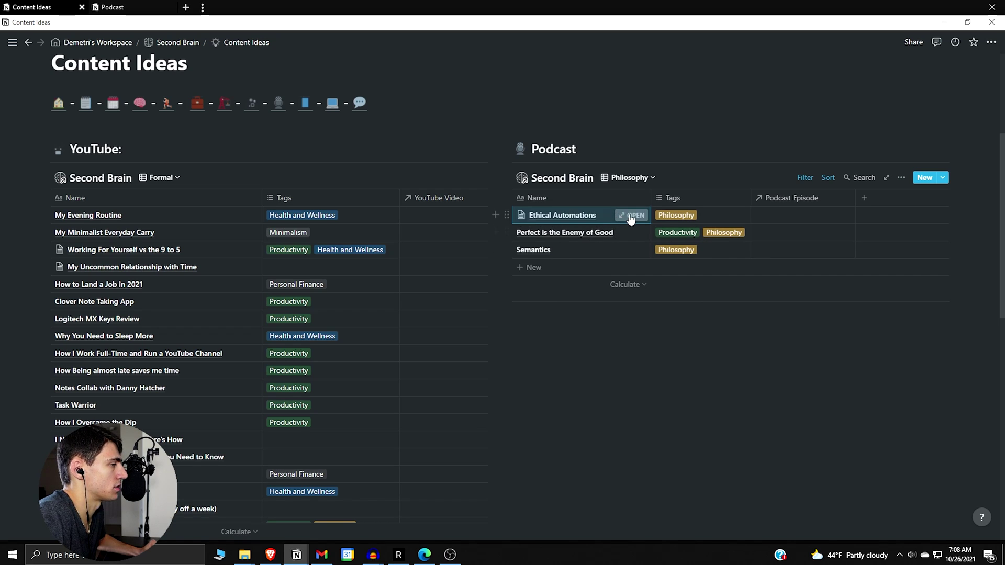
pyautogui.click(633, 215)
pyautogui.scroll(-4, 418, 397)
pyautogui.moveTo(410, 393)
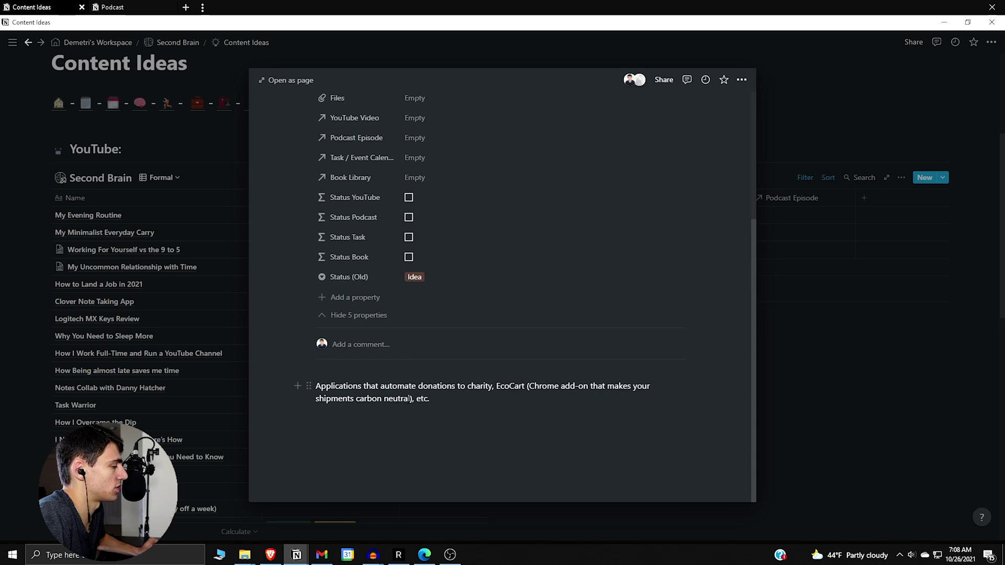
pyautogui.scroll(2, 461, 314)
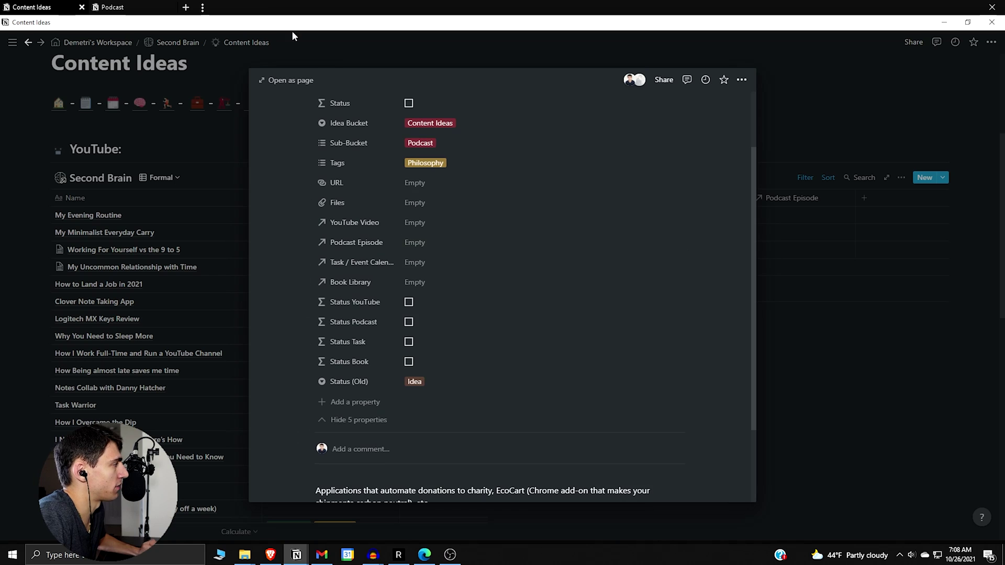
pyautogui.scroll(2, 450, 283)
pyautogui.moveTo(516, 139); pyautogui.dragTo(315, 138)
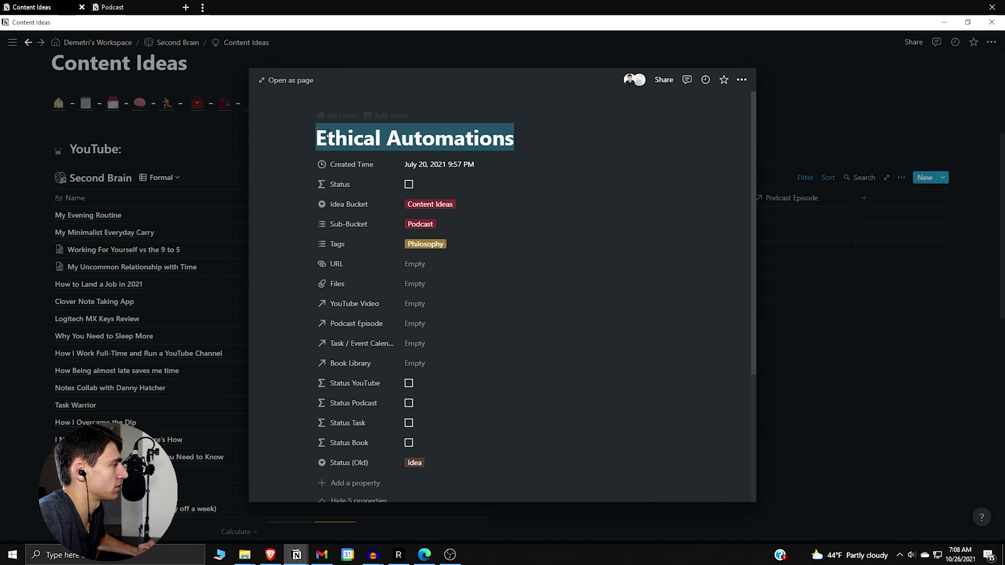
pyautogui.hotkey('ctrl', 'Tab')
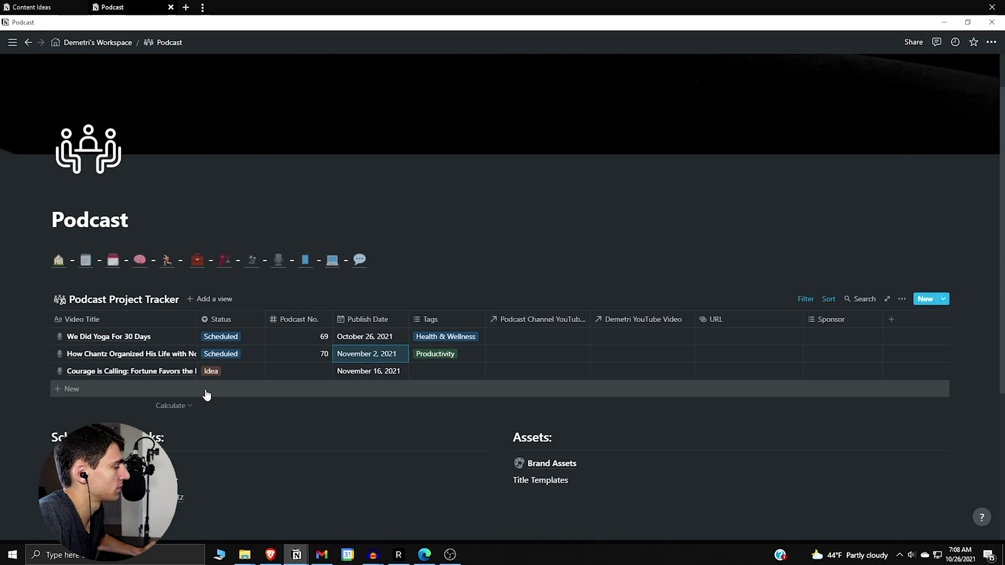
pyautogui.click(189, 390)
# - Apply the Project Template to the new episode and relate it to Ethical Automations
pyautogui.click(189, 359)
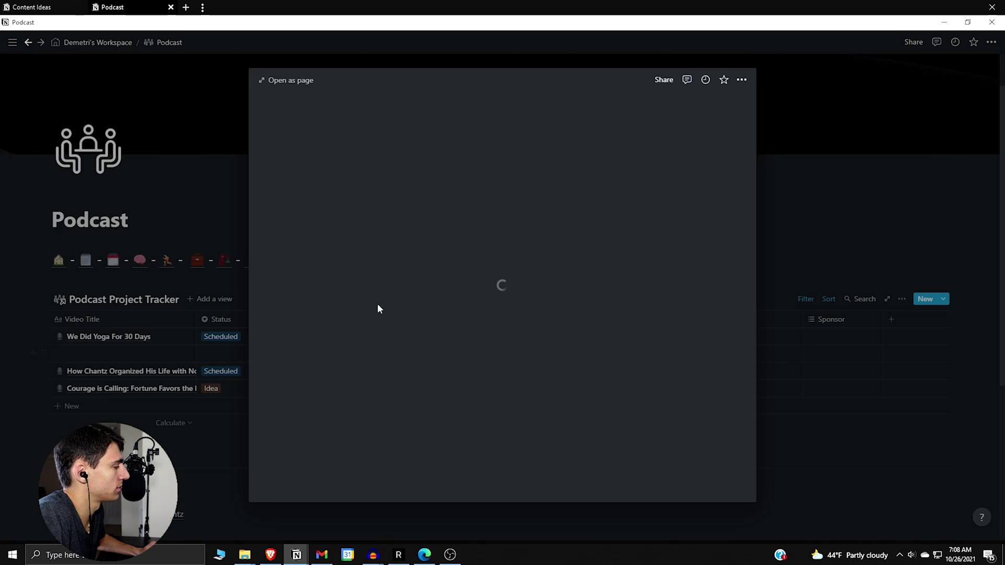
pyautogui.scroll(-3, 408, 382)
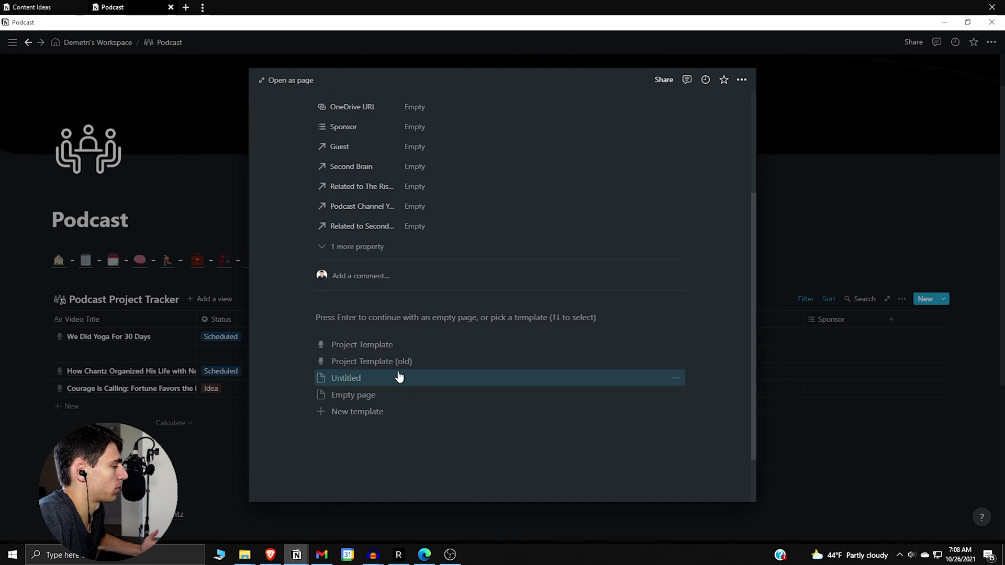
pyautogui.click(422, 347)
pyautogui.click(422, 345)
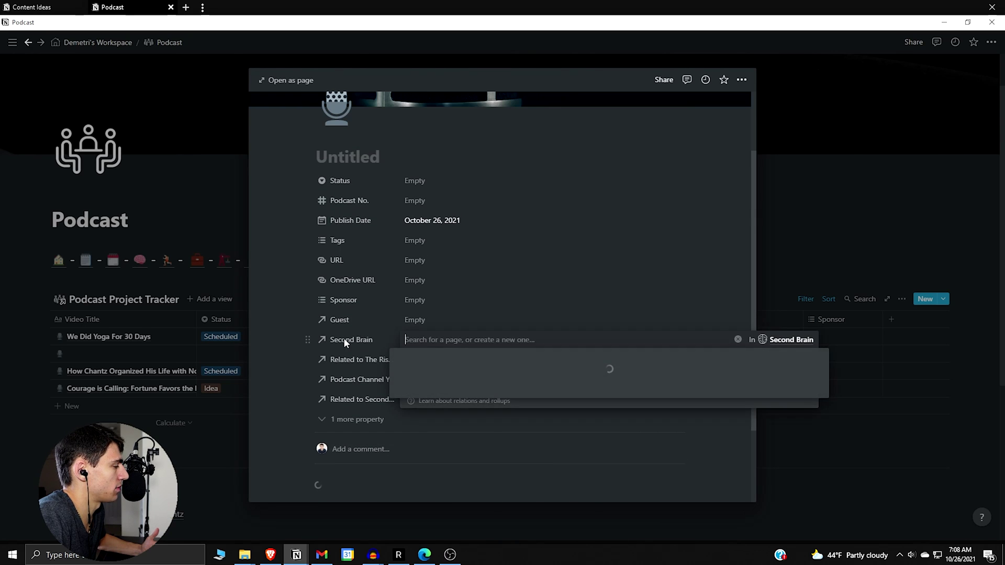
pyautogui.write('Ethical Automations')
pyautogui.click(454, 376)
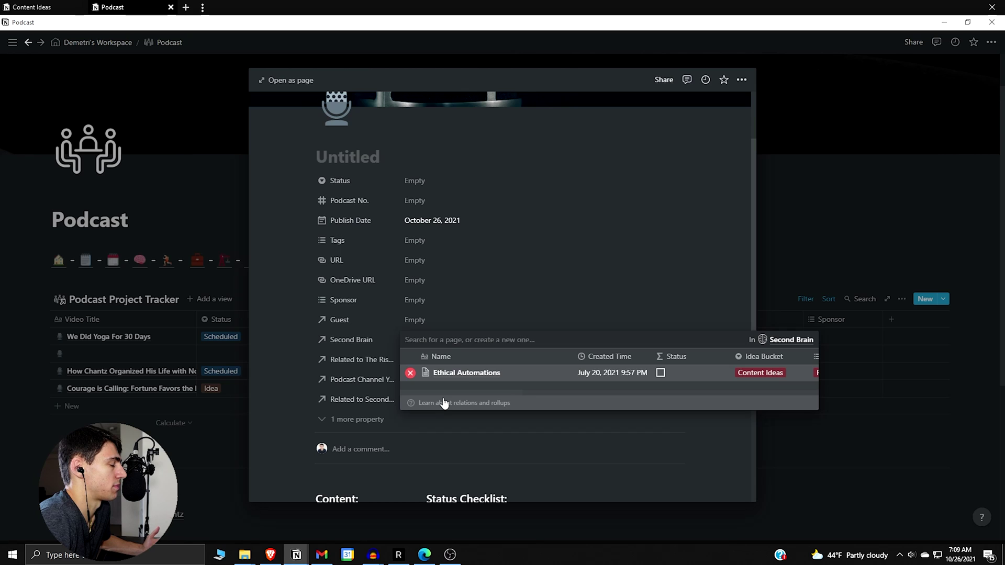
pyautogui.click(461, 372)
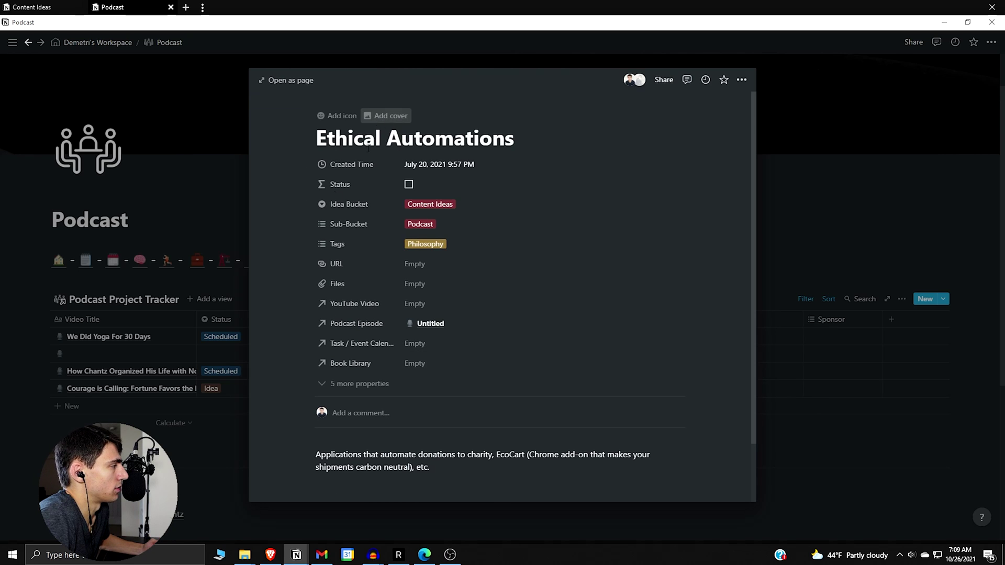
pyautogui.click(107, 319)
pyautogui.click(175, 337)
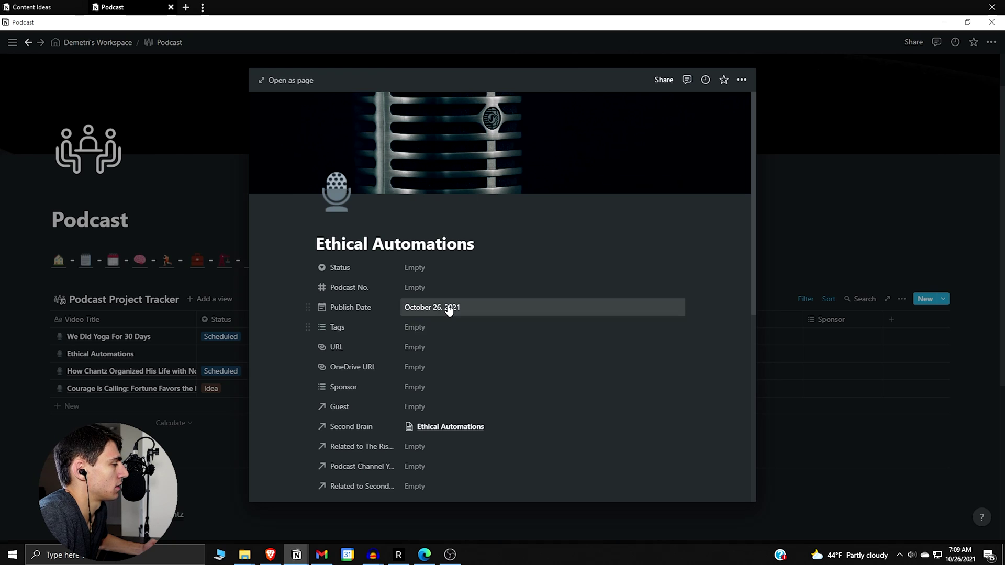
# - Set publish date November 9, 2021, status Idea, podcast number 71, and tag Philosophy
pyautogui.click(448, 308)
pyautogui.click(521, 288)
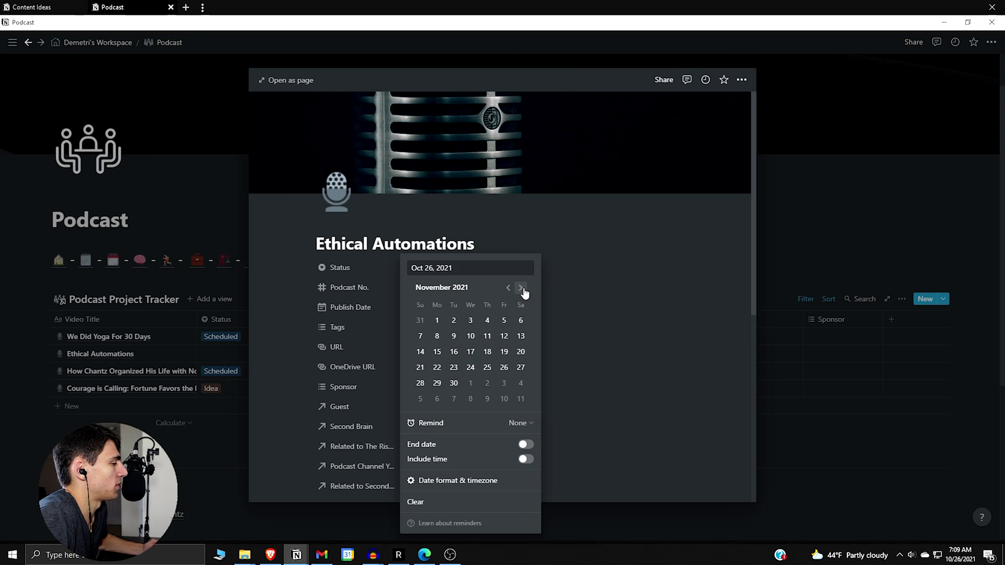
pyautogui.press('Escape')
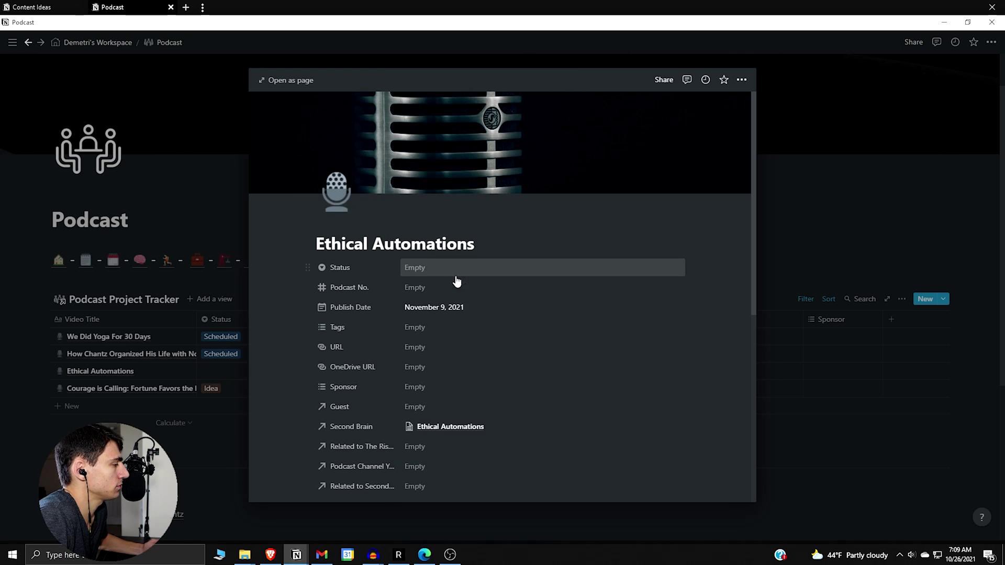
pyautogui.click(441, 279)
pyautogui.click(411, 306)
pyautogui.click(431, 291)
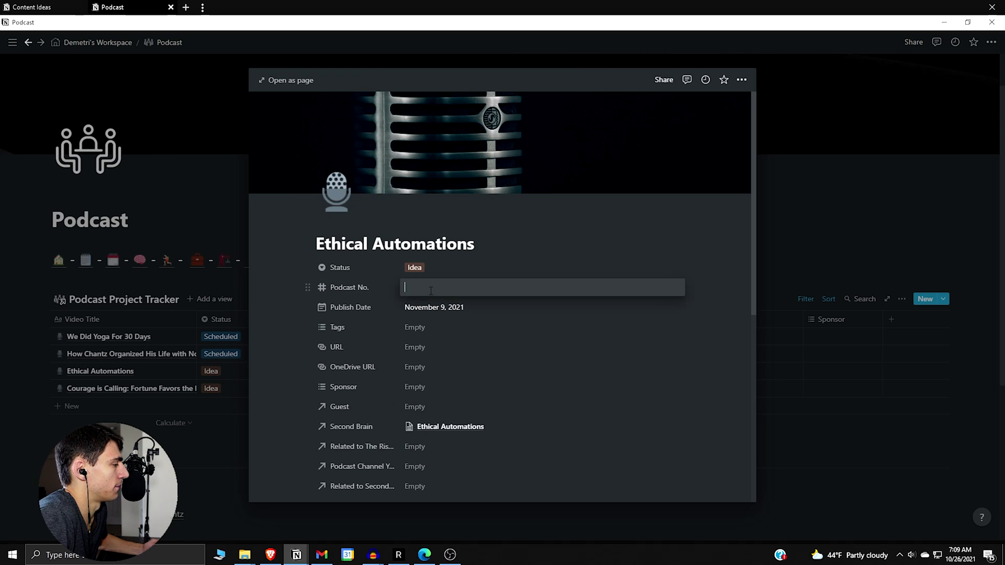
pyautogui.write('71')
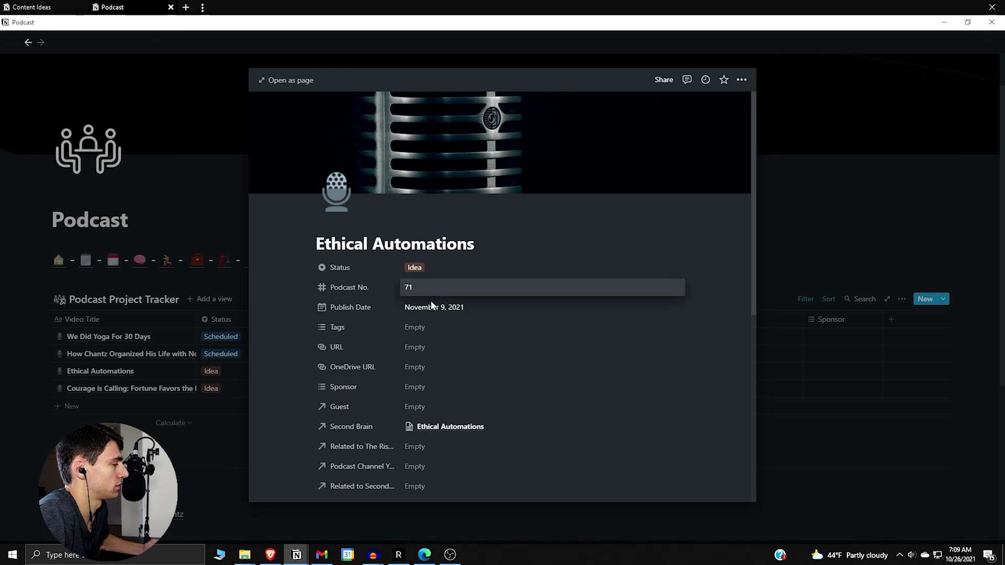
pyautogui.press('Return')
pyautogui.click(440, 329)
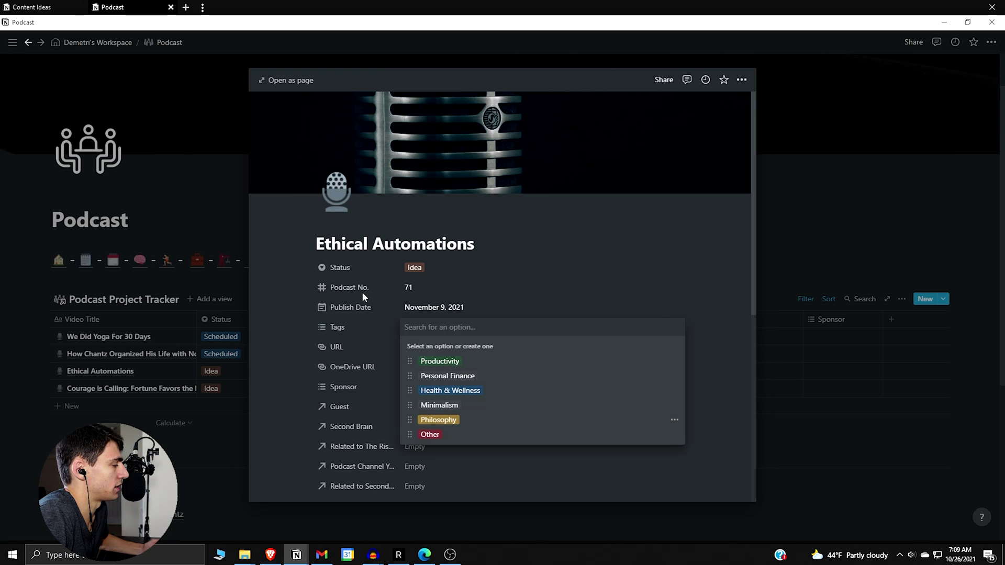
pyautogui.press('Escape')
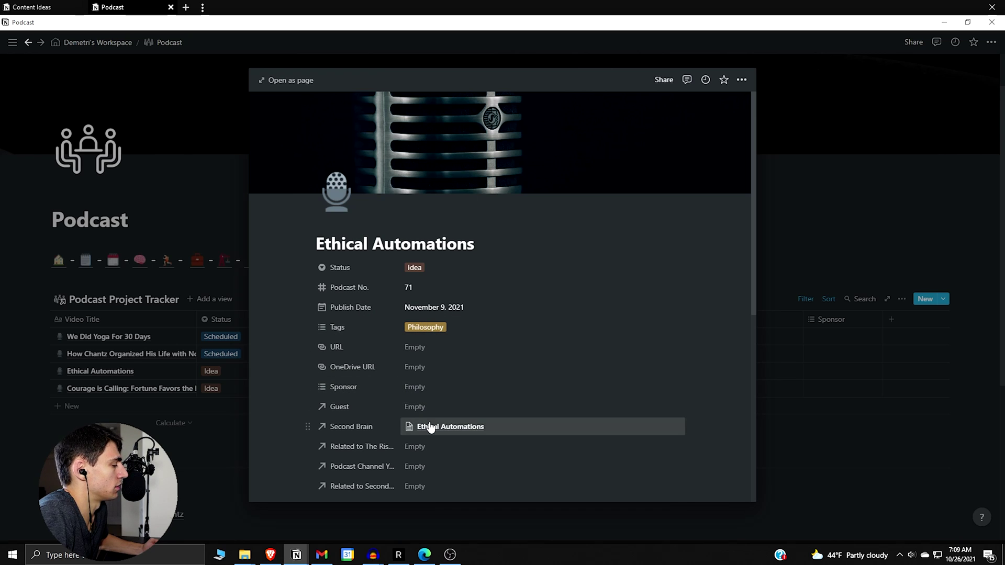
pyautogui.scroll(-1, 429, 426)
pyautogui.click(88, 286)
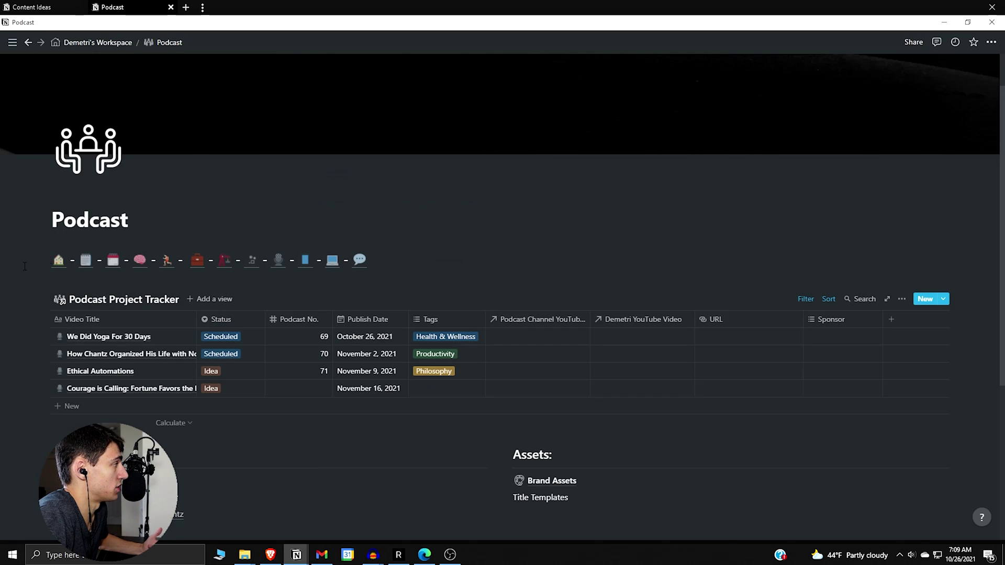
# - Confirm Ethical Automations shows a ticked Status on Content Ideas, then close its page
pyautogui.click(56, 7)
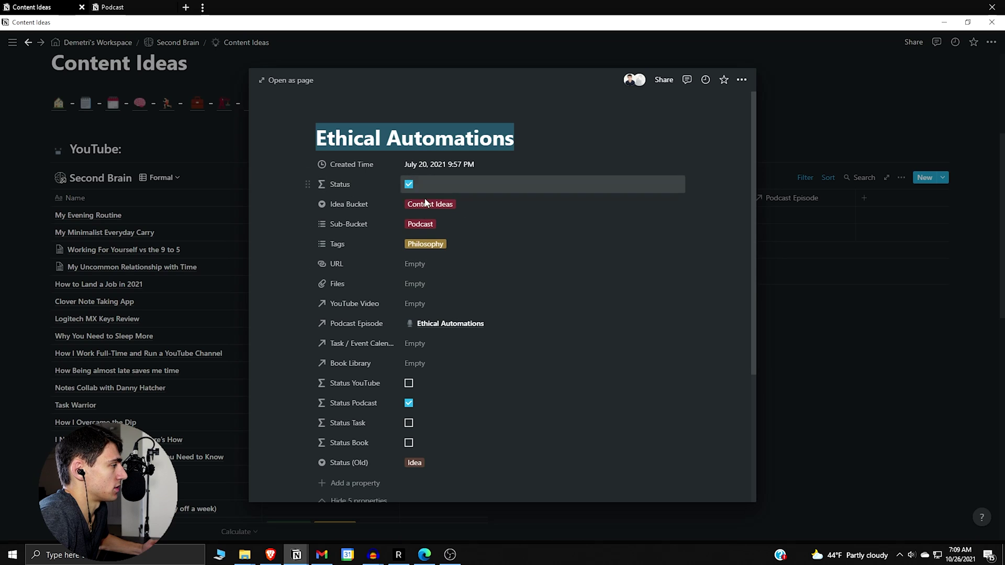
pyautogui.click(789, 396)
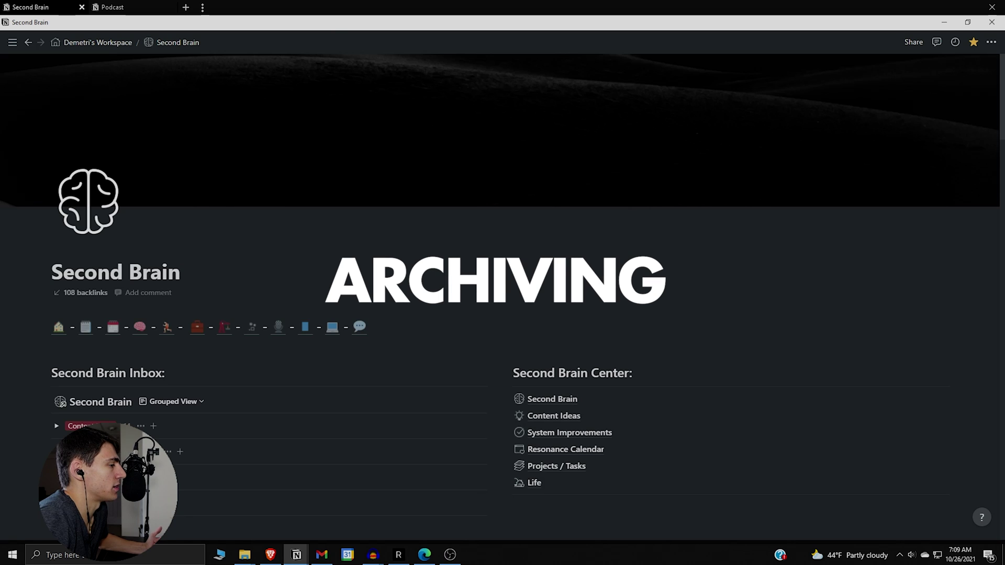
pyautogui.scroll(-2, 2, 249)
pyautogui.scroll(-4, 1, 250)
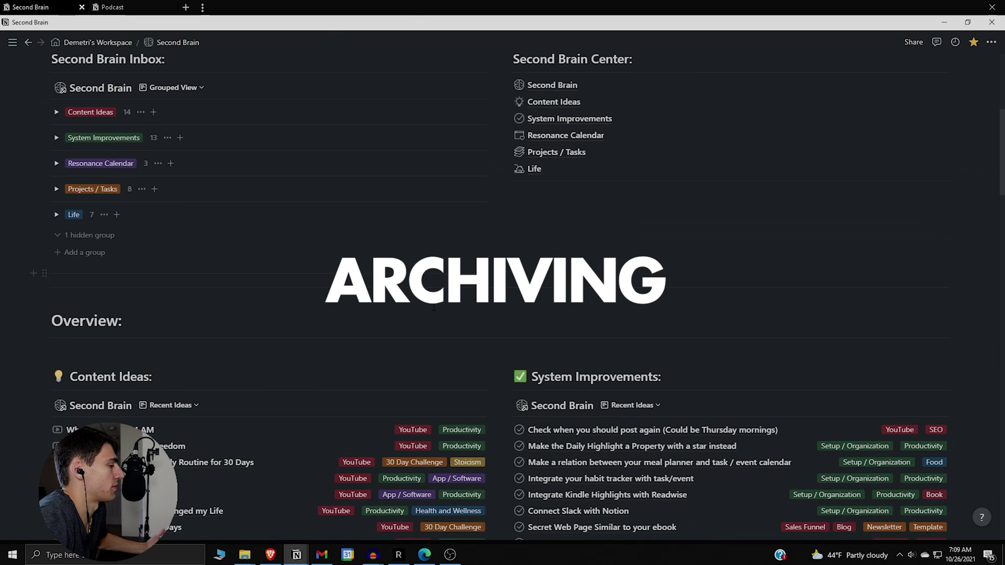
pyautogui.scroll(-1, 1, 250)
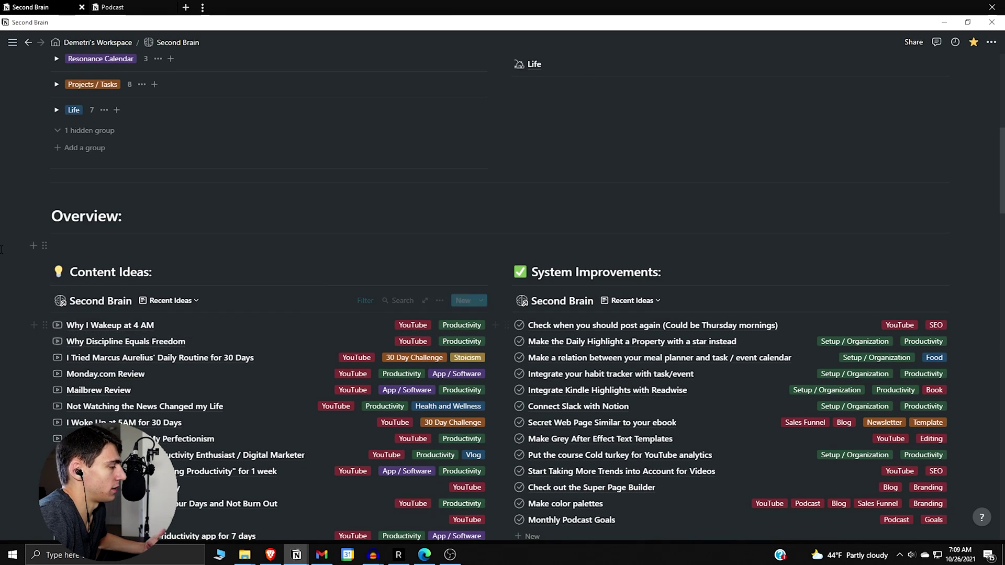
pyautogui.click(170, 300)
pyautogui.click(150, 370)
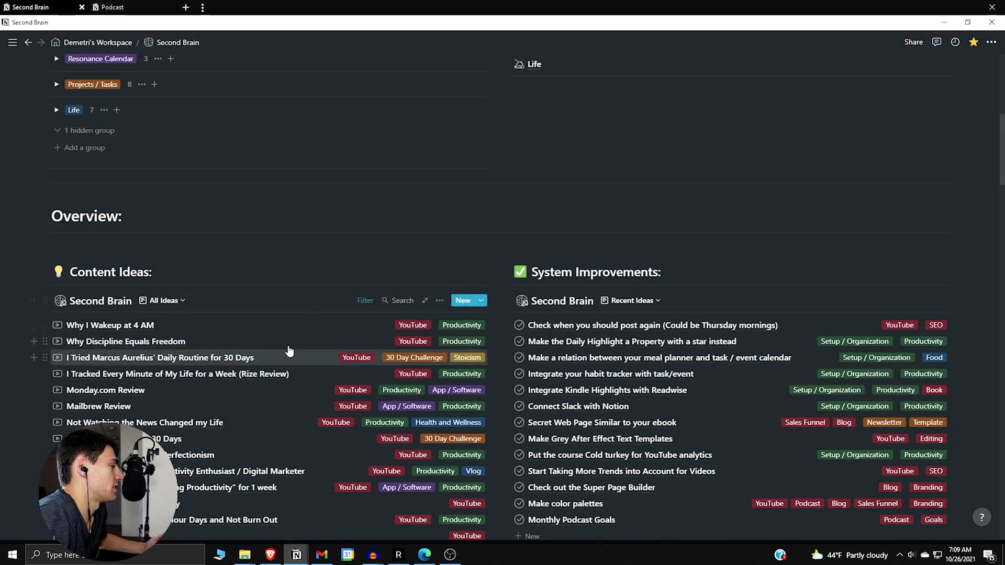
pyautogui.click(164, 301)
pyautogui.click(155, 340)
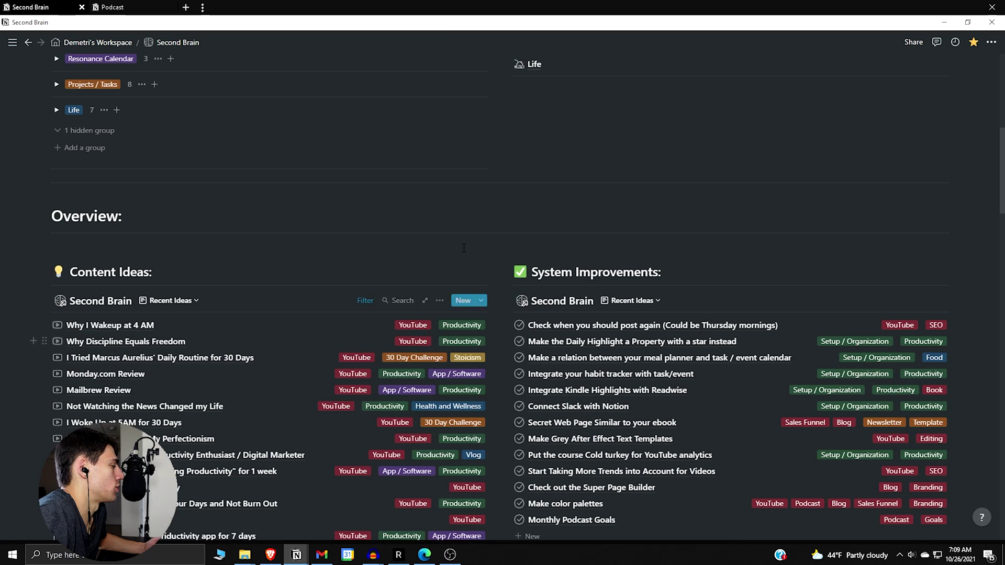
# - Open the full Second Brain database and inspect the Projects view's filters
pyautogui.scroll(5, 486, 210)
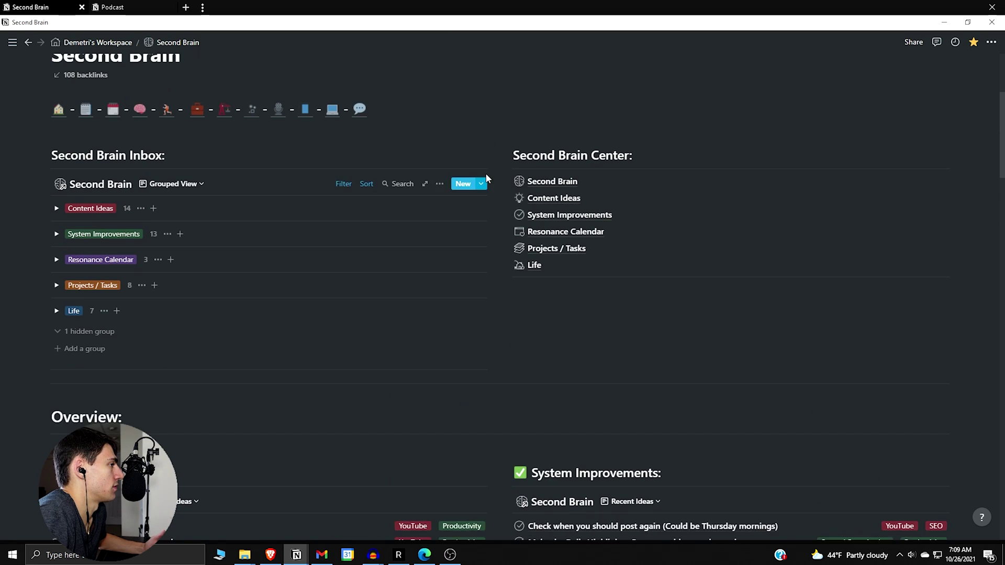
pyautogui.click(552, 190)
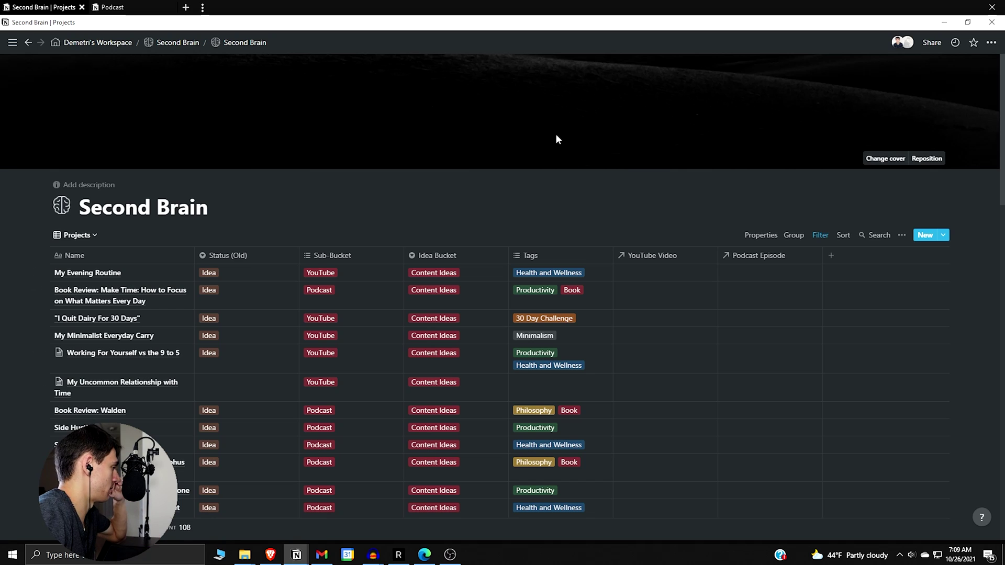
pyautogui.click(817, 236)
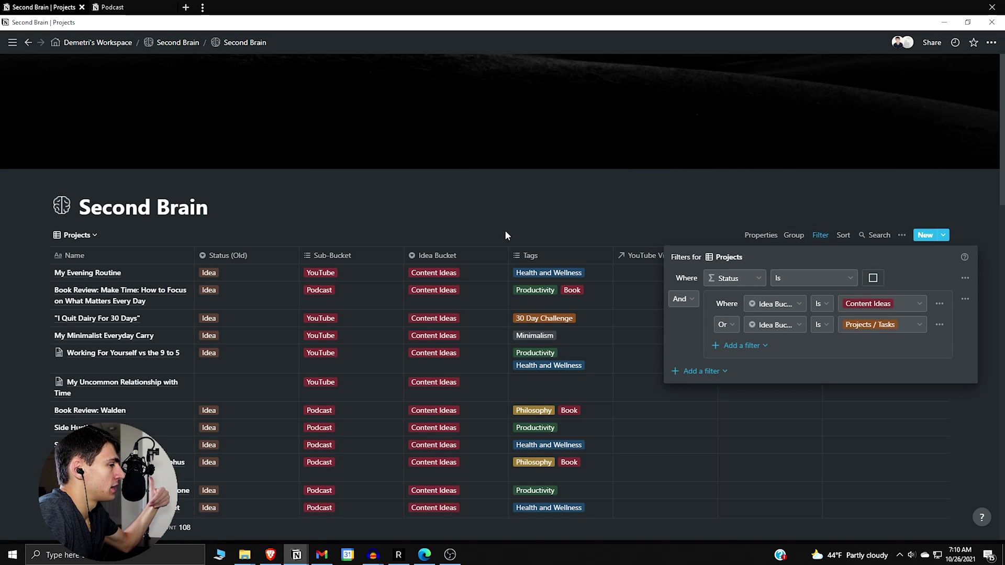
pyautogui.click(216, 243)
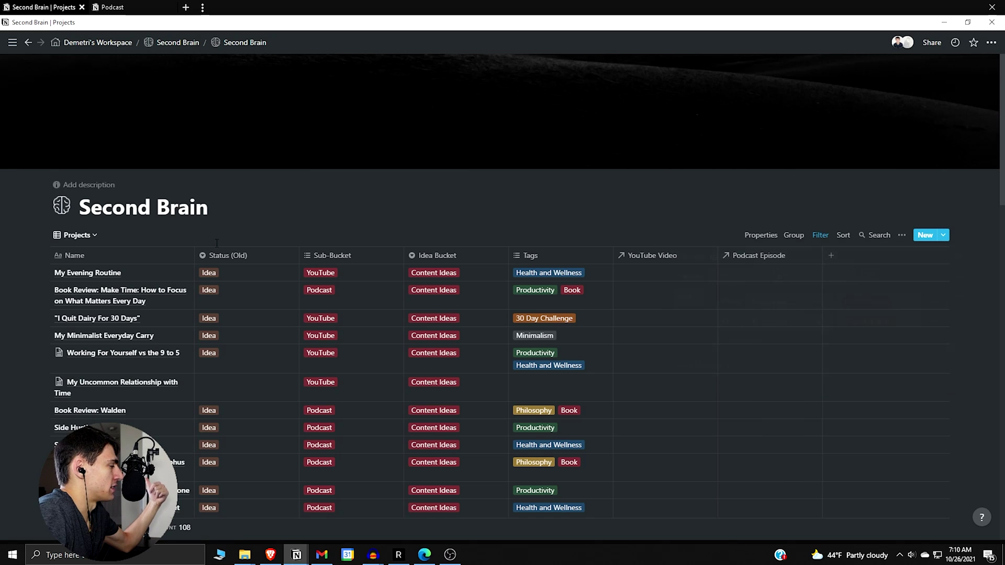
pyautogui.click(96, 235)
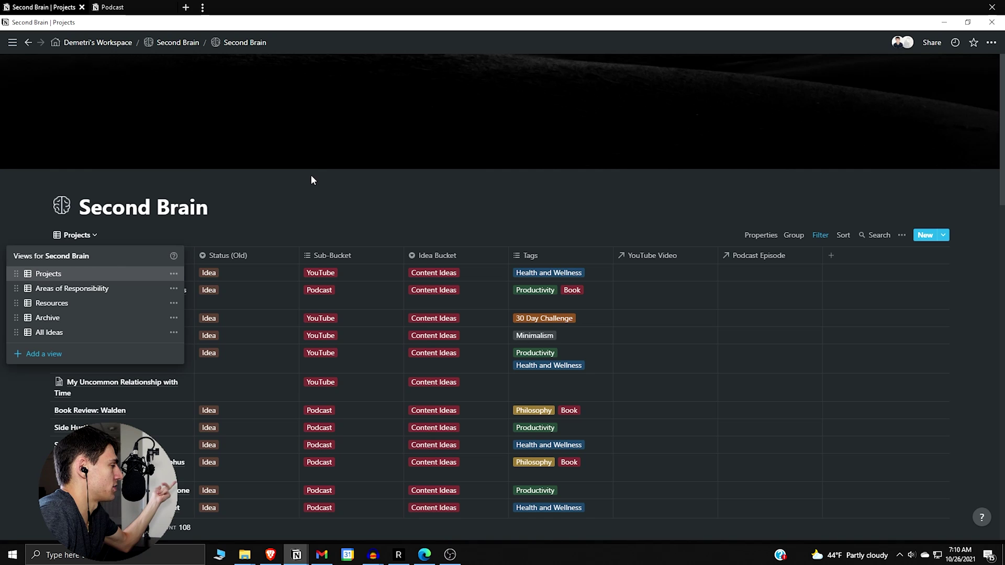
pyautogui.click(560, 213)
pyautogui.click(820, 235)
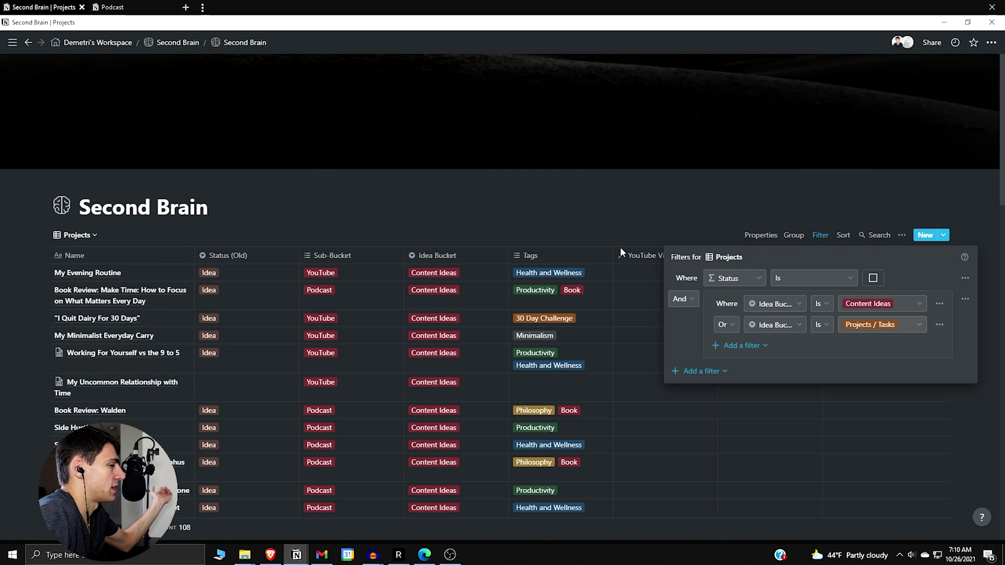
pyautogui.click(621, 250)
# - Review the filters of the Areas of Responsibility and Resources views
pyautogui.click(89, 236)
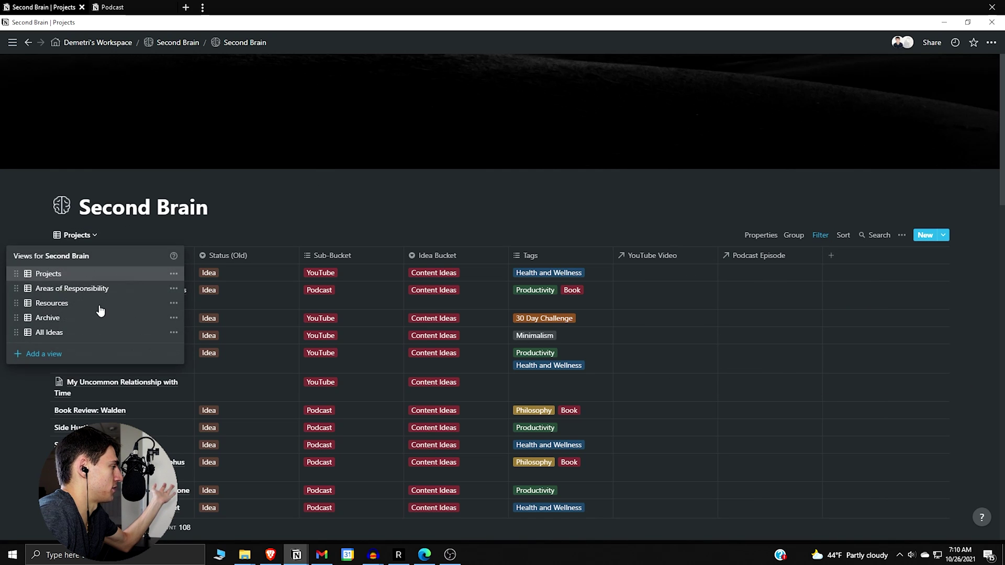
pyautogui.click(83, 288)
pyautogui.click(816, 235)
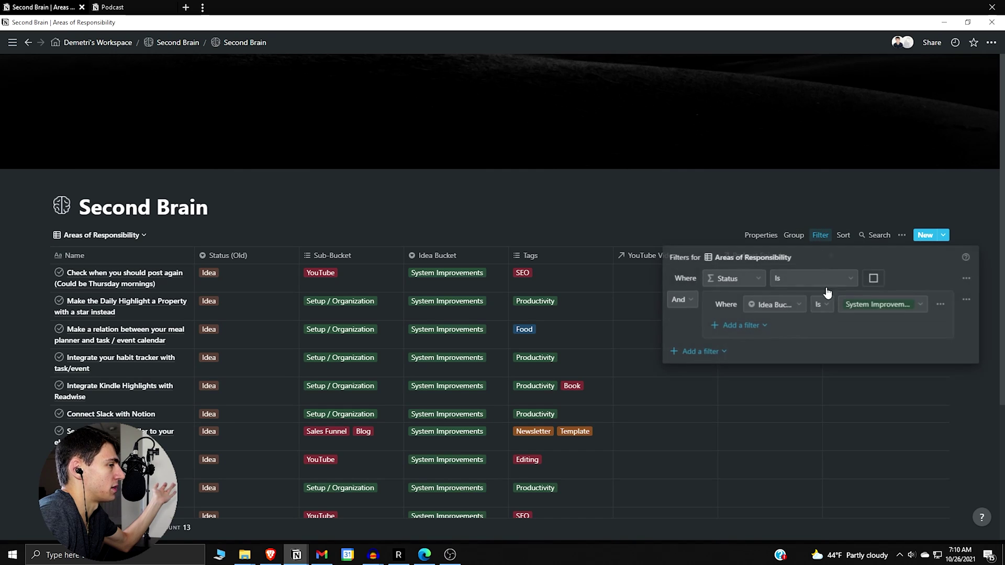
pyautogui.click(596, 177)
pyautogui.click(143, 235)
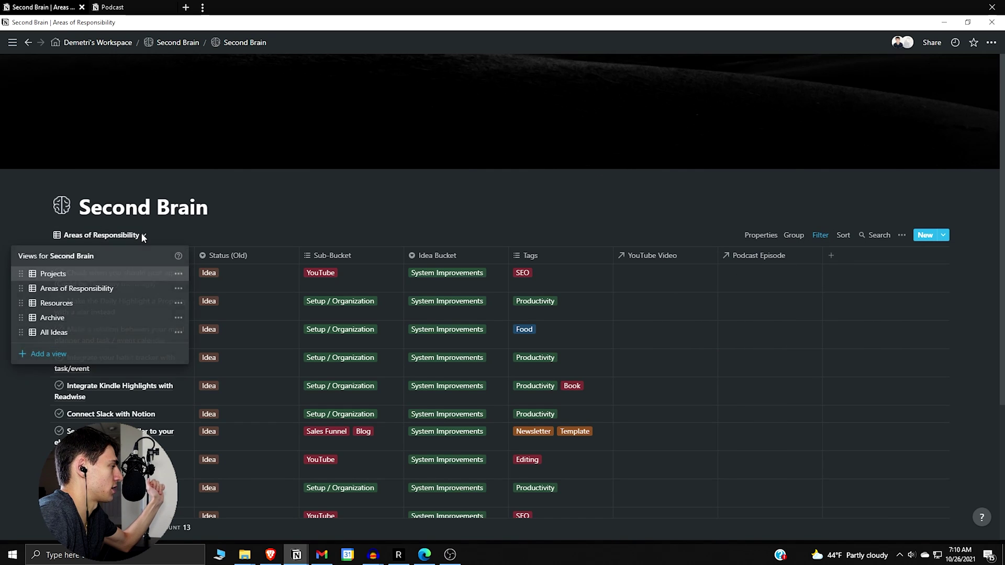
pyautogui.click(68, 305)
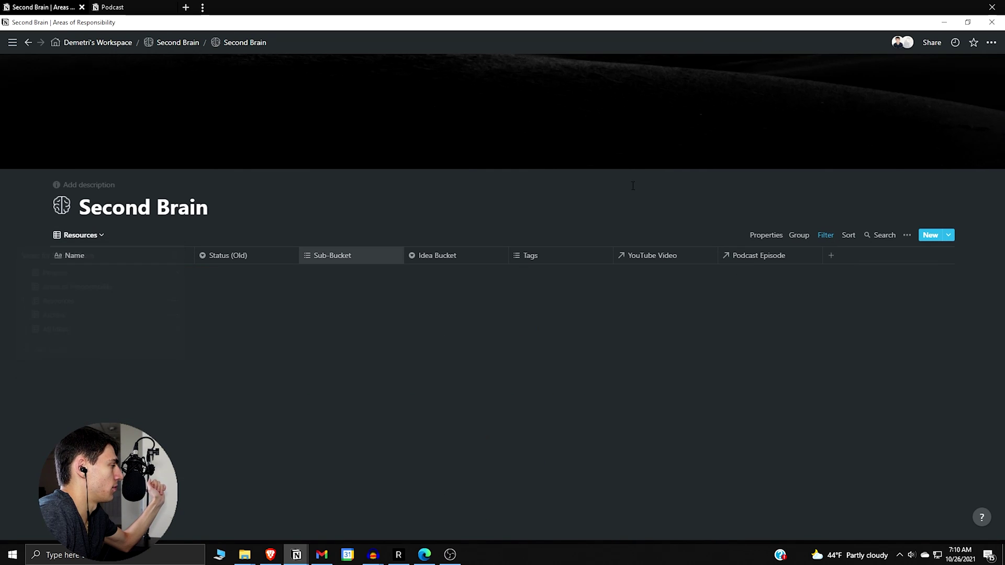
pyautogui.click(824, 237)
pyautogui.click(525, 158)
pyautogui.moveTo(156, 186)
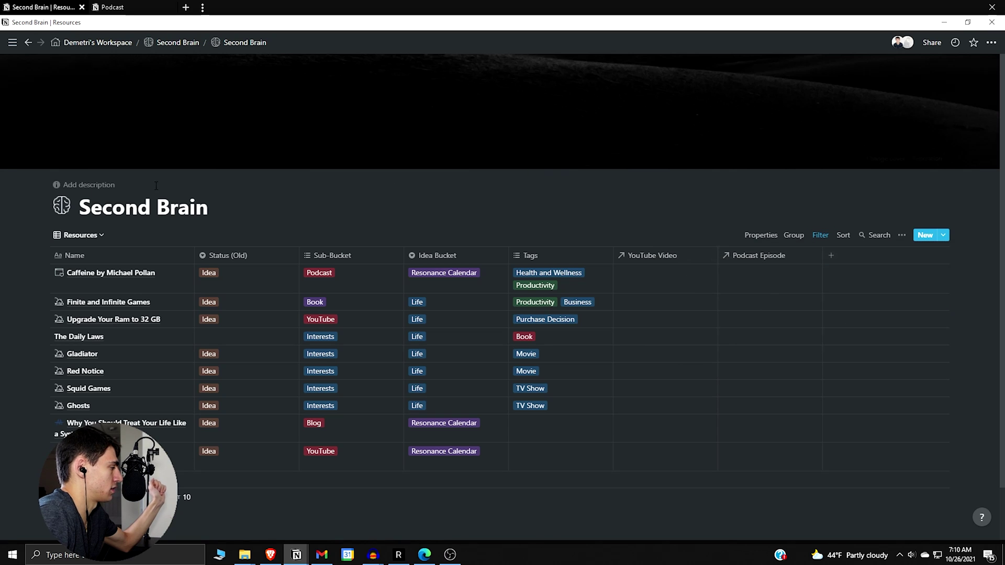
# - Switch the Second Brain database to its Archive view of 83 ideas
pyautogui.click(57, 234)
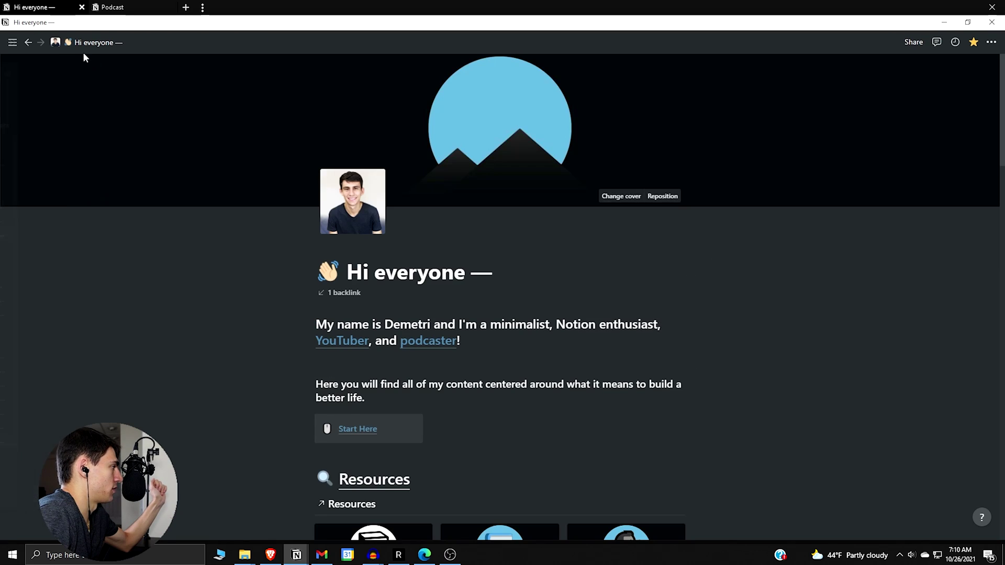
pyautogui.click(29, 42)
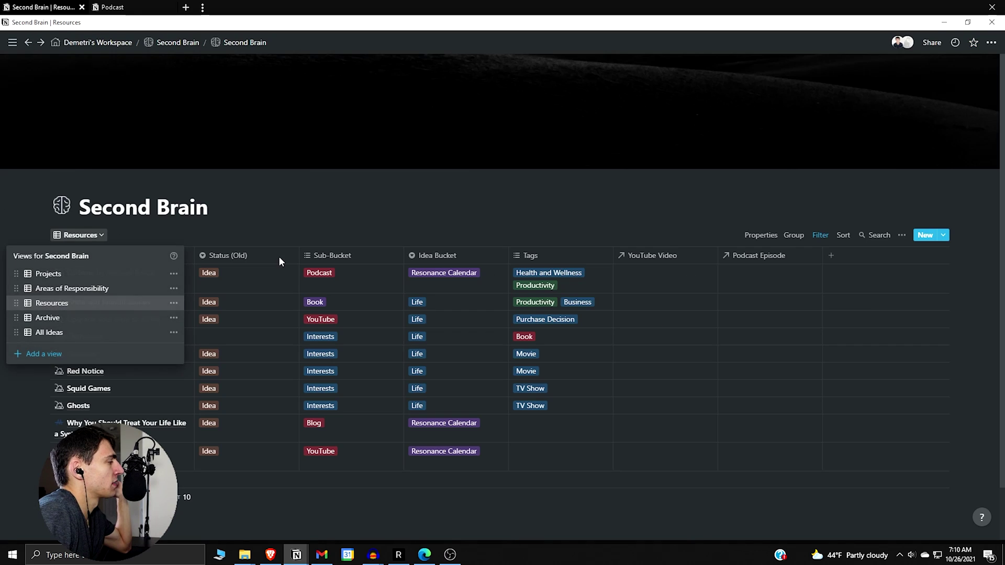
pyautogui.click(155, 315)
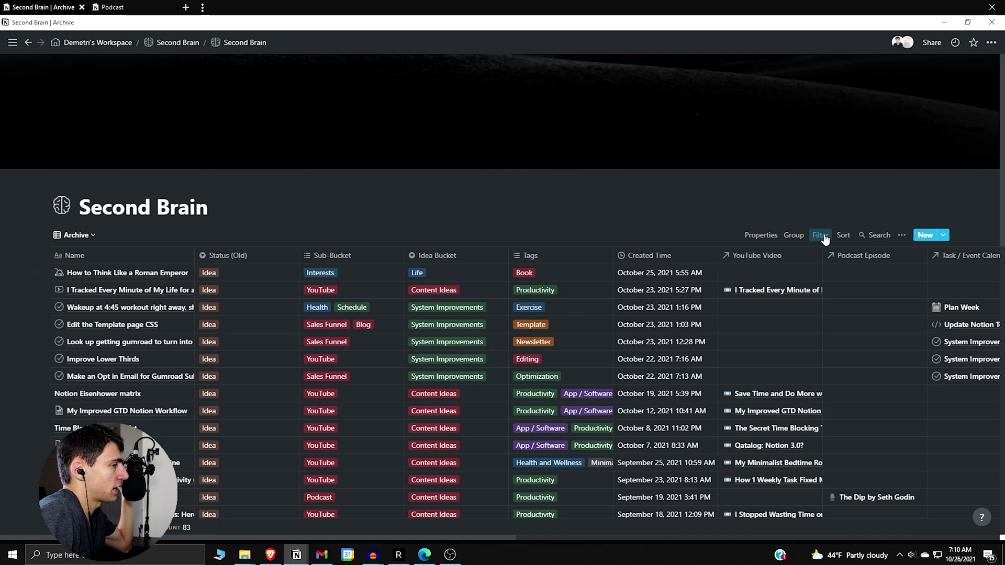
# - Check the Archive view's Status-is-checked filter, then switch to All Ideas (217 ideas)
pyautogui.click(824, 236)
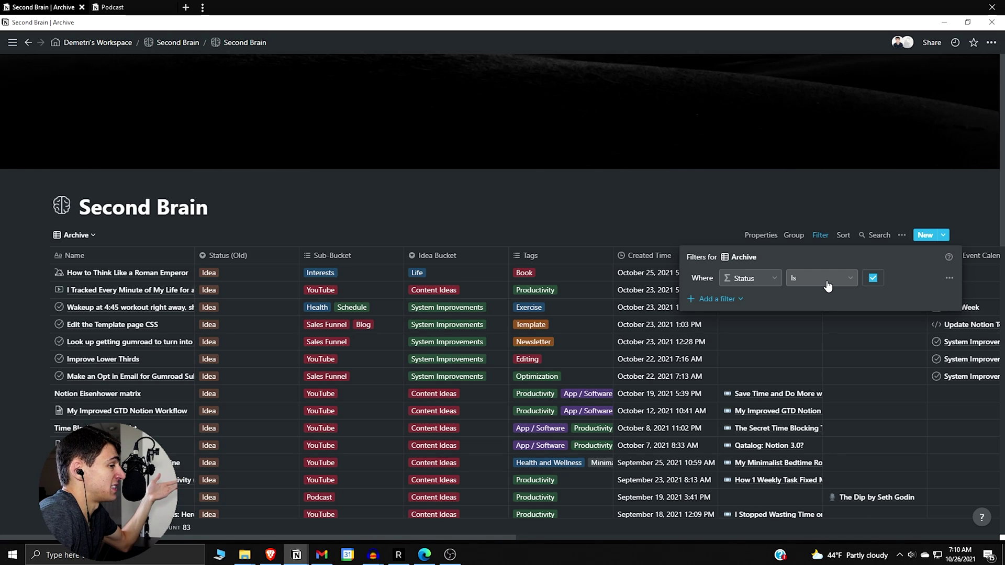
pyautogui.click(843, 339)
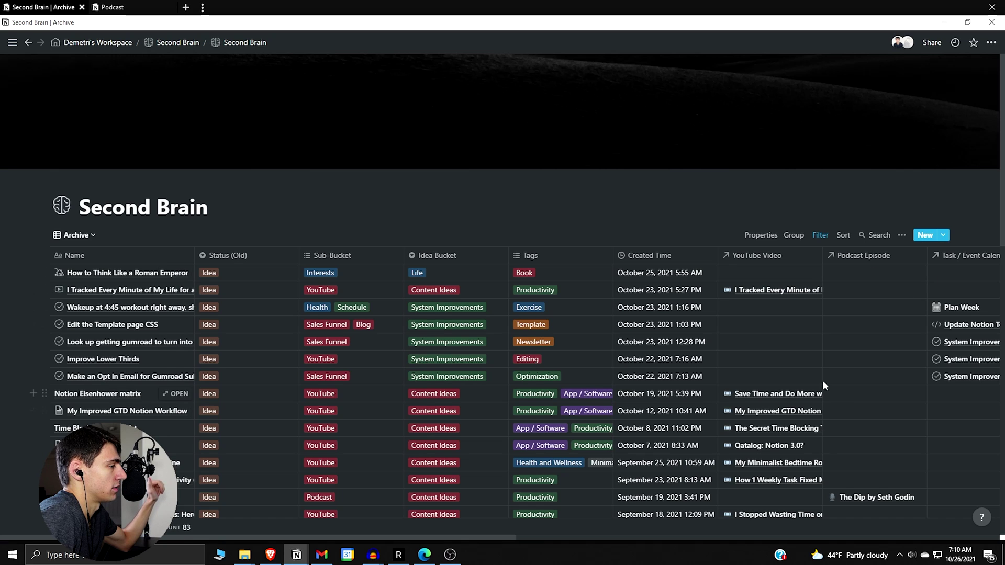
pyautogui.click(79, 235)
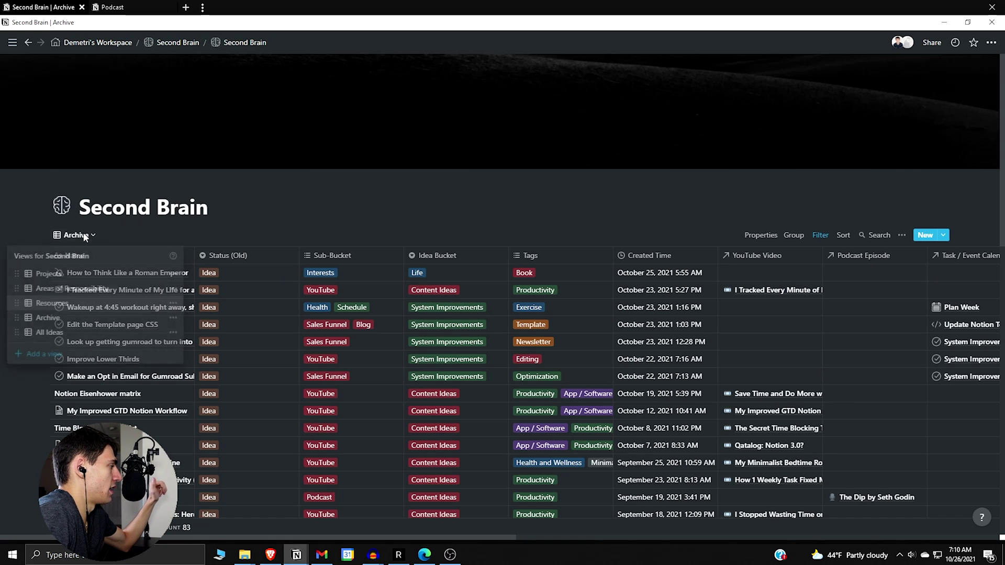
pyautogui.click(55, 332)
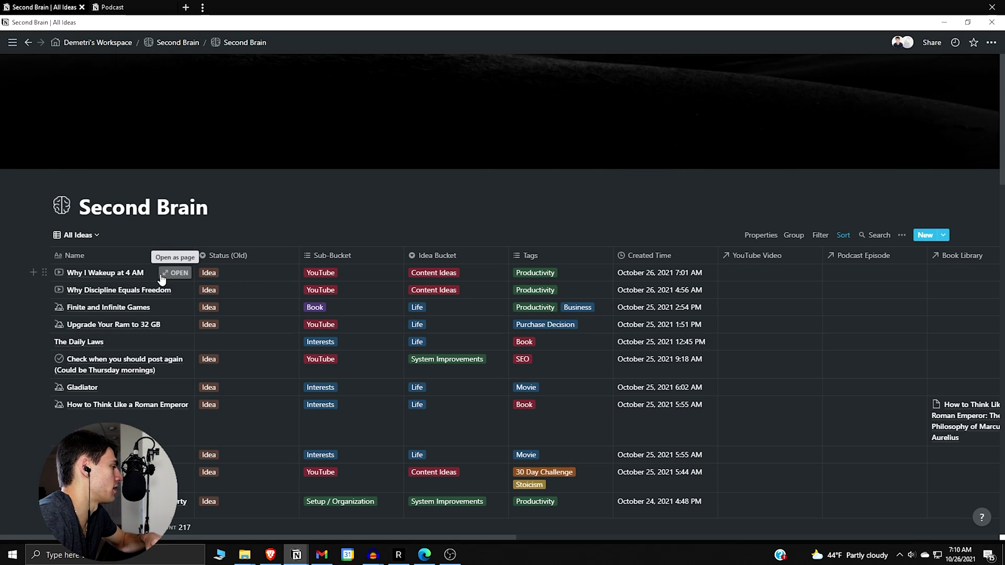
pyautogui.moveTo(110, 272)
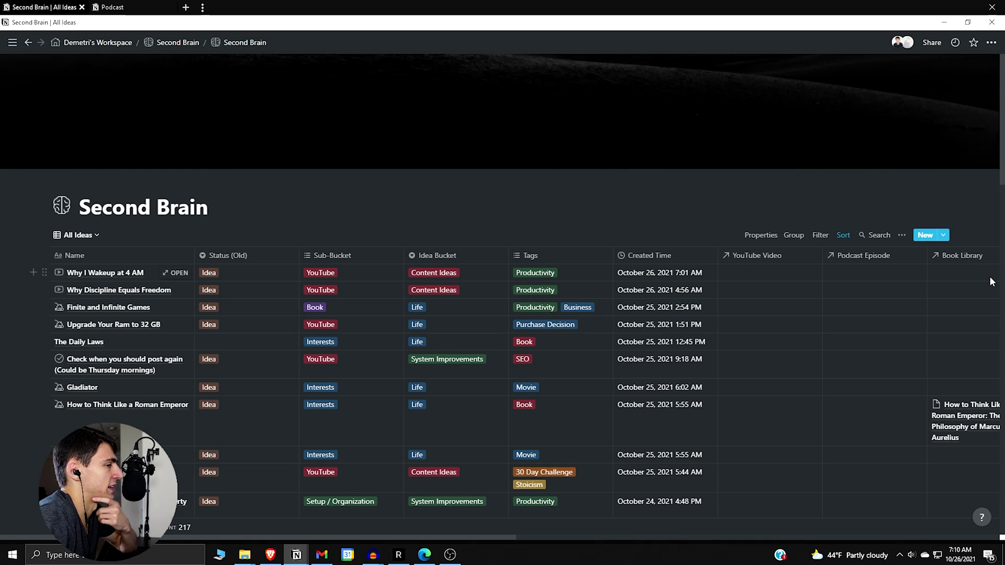
# - Hide the Status (Old) column in the All Ideas view
pyautogui.click(902, 237)
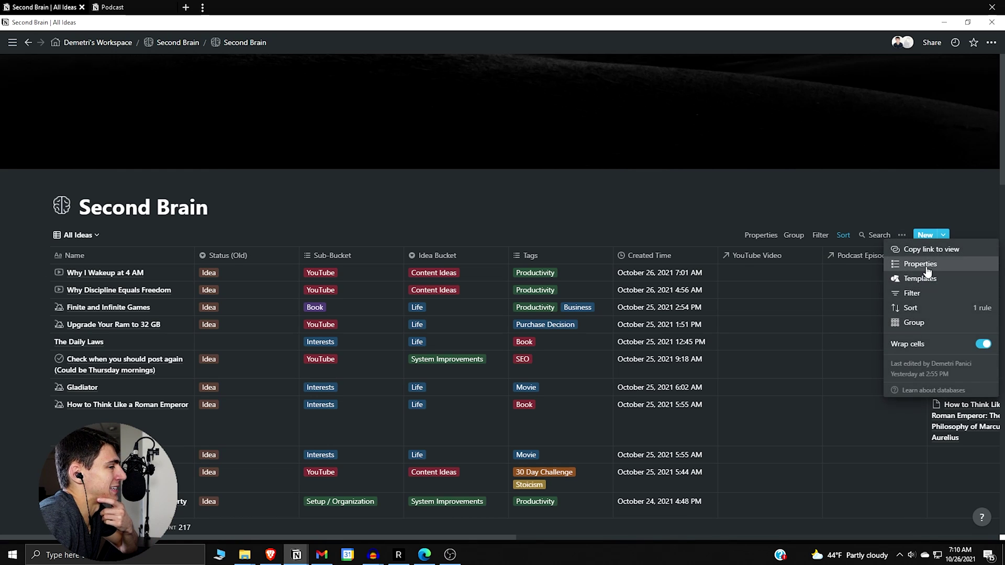
pyautogui.click(921, 268)
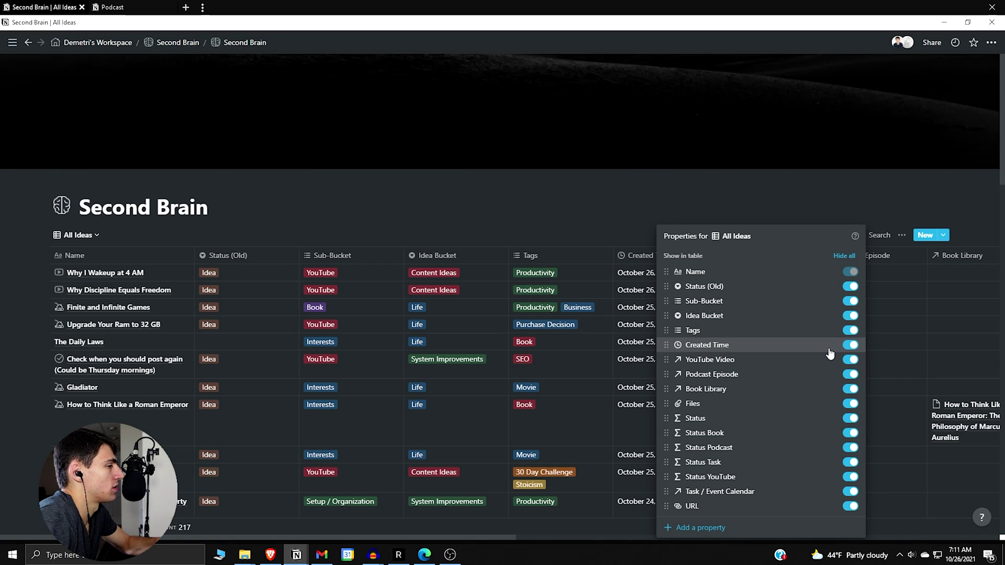
pyautogui.click(850, 287)
pyautogui.press('Escape')
# - Move the Status checkbox column to sit right after Name in All Ideas
pyautogui.click(98, 235)
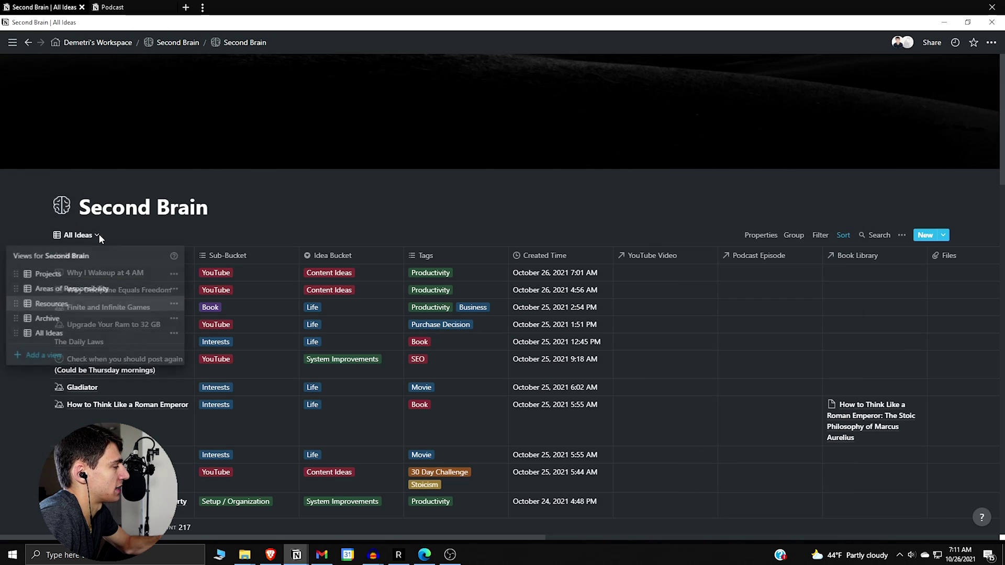
pyautogui.click(902, 235)
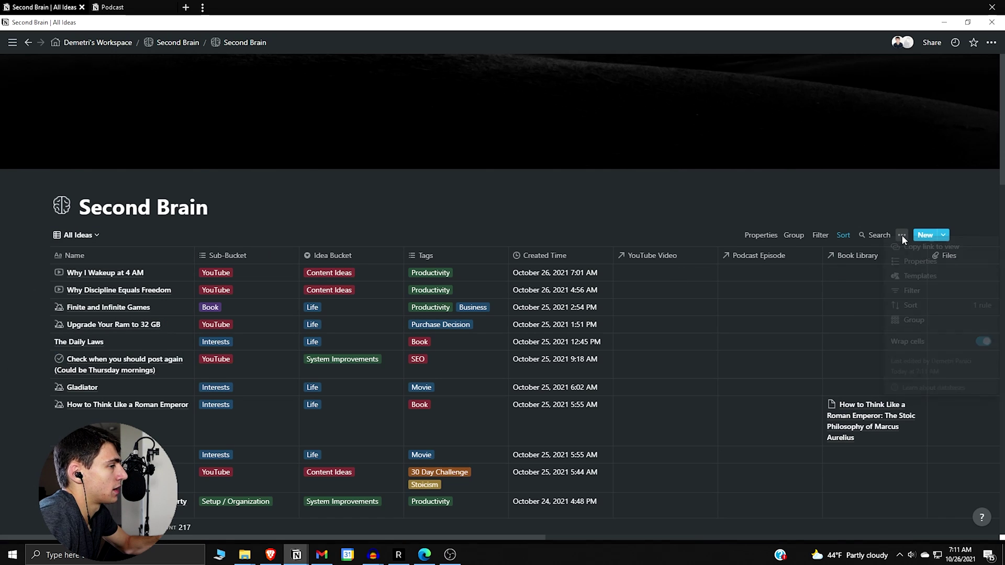
pyautogui.click(916, 260)
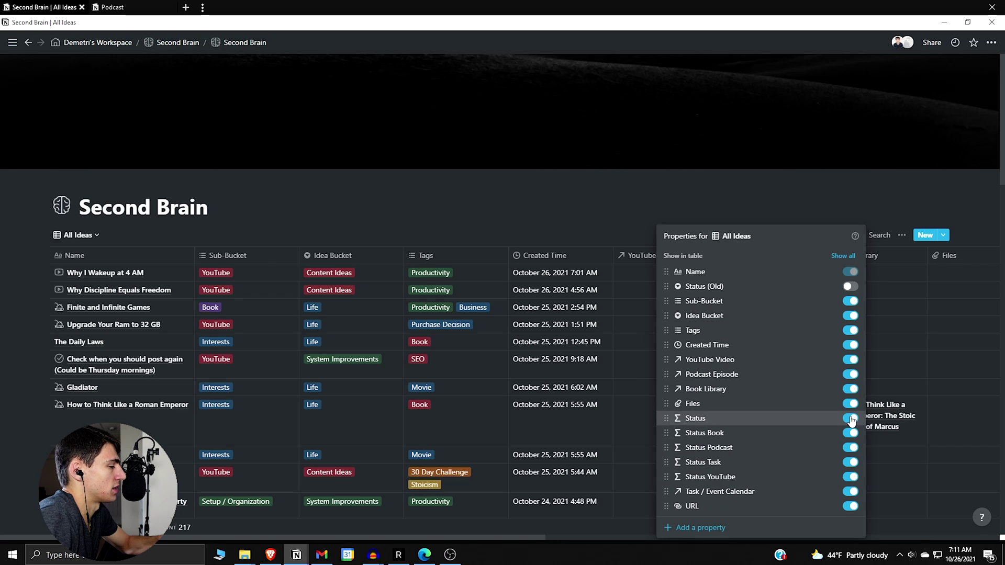
pyautogui.moveTo(730, 421); pyautogui.dragTo(737, 294)
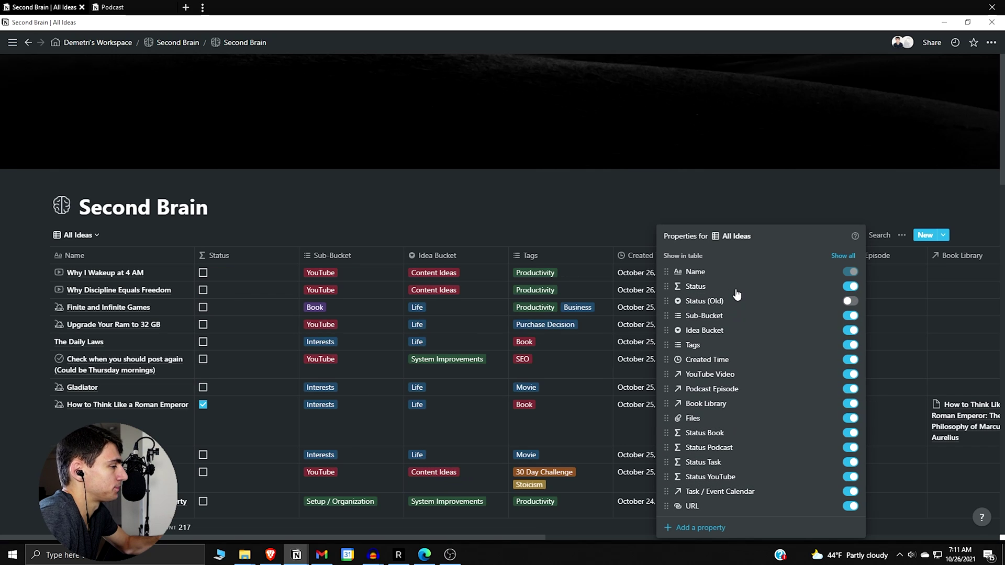
pyautogui.click(287, 298)
# - Switch to the Projects view, then go up to the Second Brain parent page
pyautogui.click(79, 235)
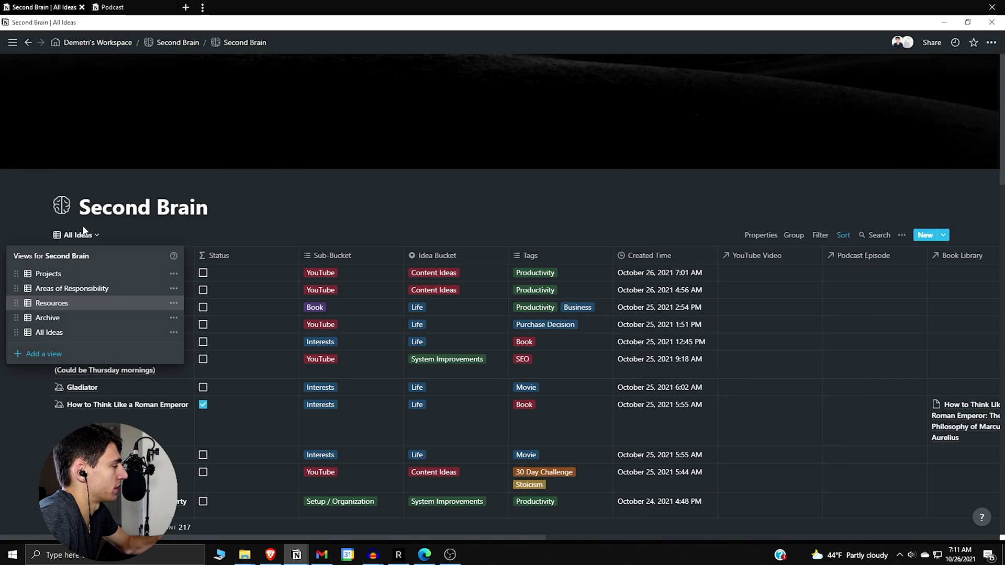
pyautogui.click(63, 273)
pyautogui.click(174, 43)
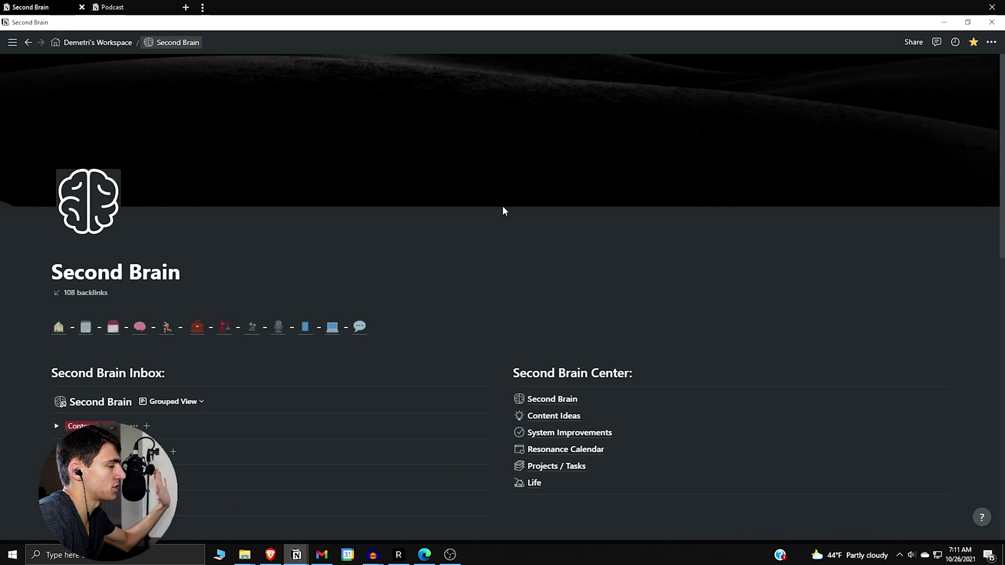
# - Scroll down the dashboard and open the Life link under Second Brain Center
pyautogui.scroll(-3, 529, 293)
pyautogui.scroll(-2, 576, 293)
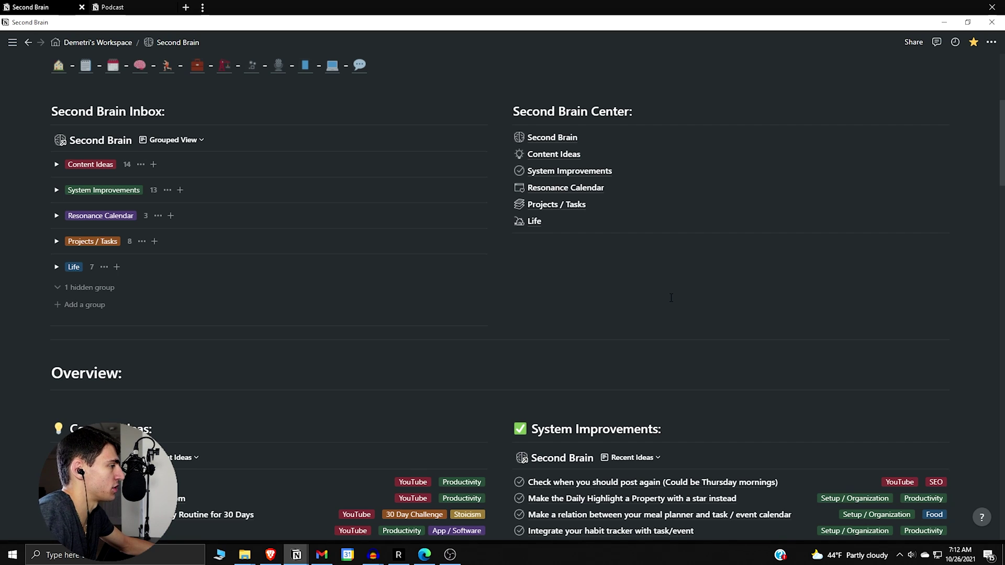
pyautogui.click(569, 224)
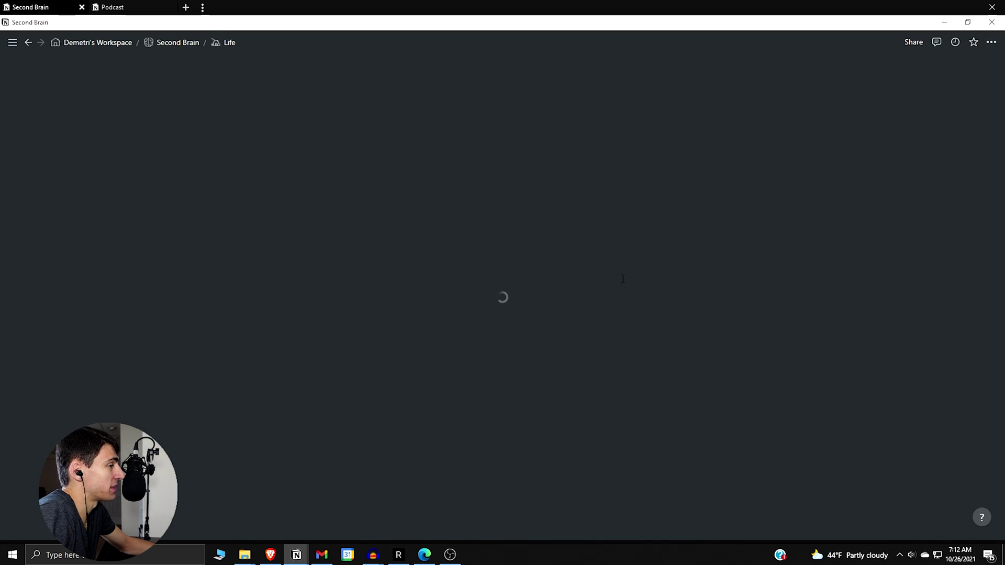
# - Preview the Entertainment table's Movies view, then leave it on TV Shows
pyautogui.scroll(-3, 618, 296)
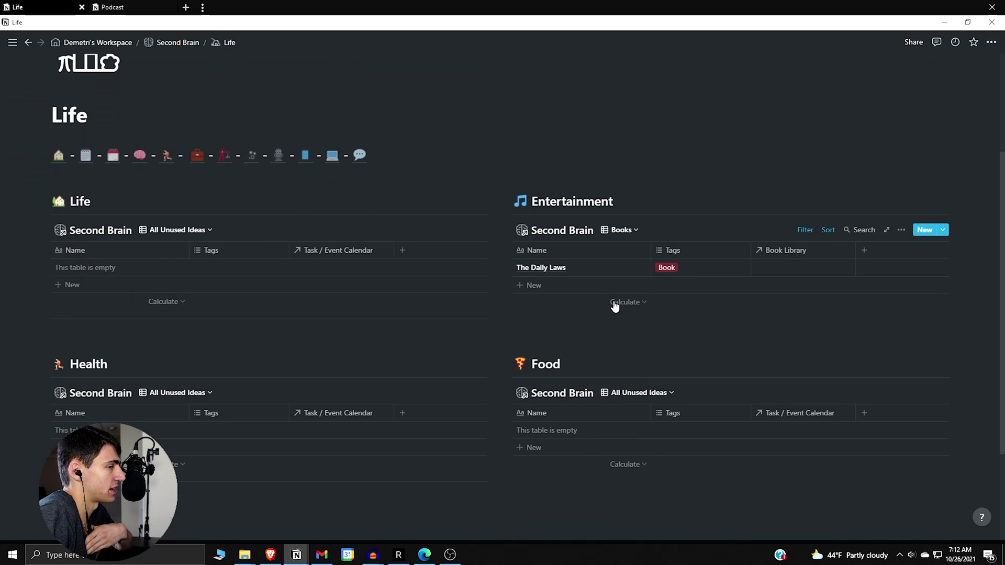
pyautogui.scroll(-1, 614, 306)
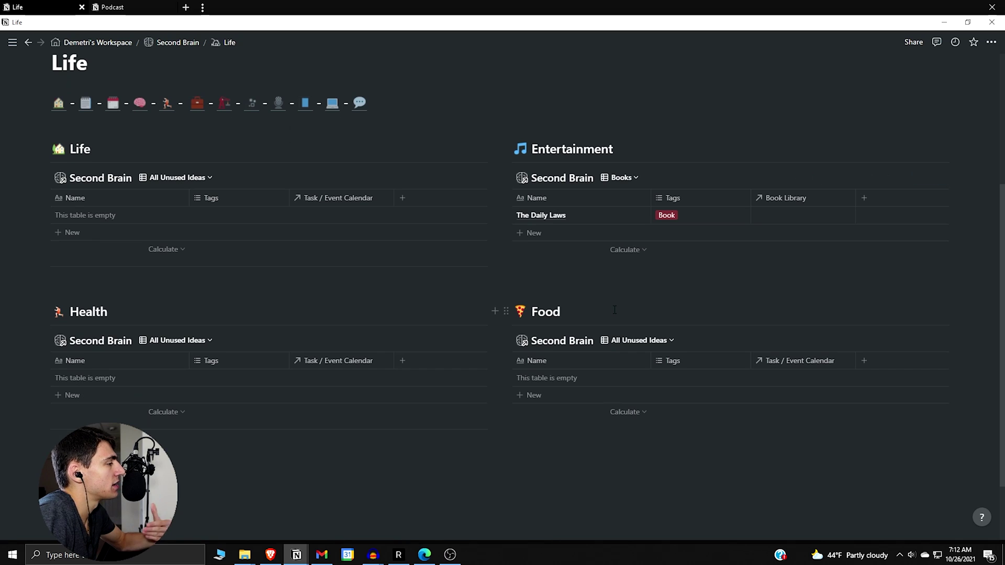
pyautogui.scroll(2, 613, 310)
pyautogui.scroll(-1, 611, 312)
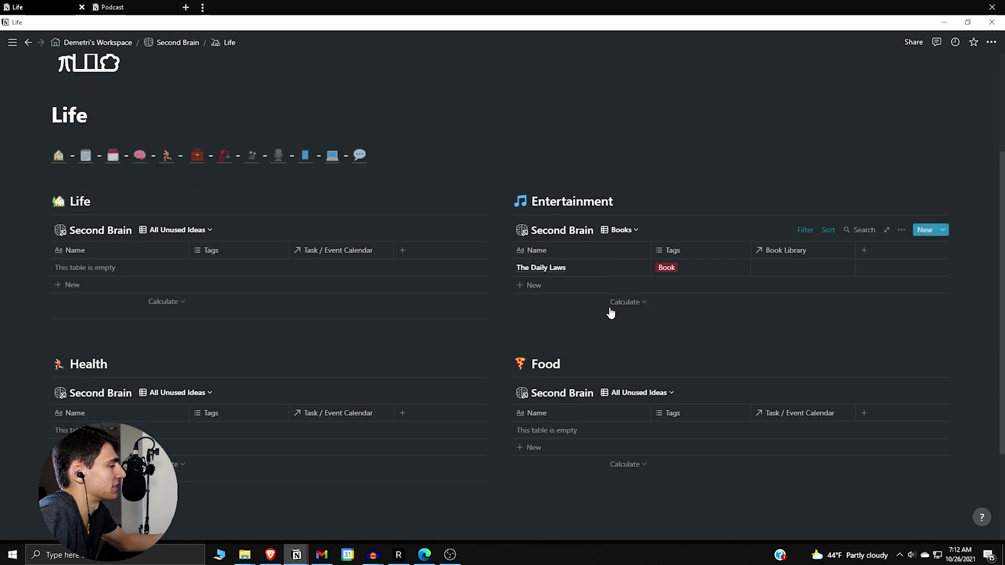
pyautogui.click(621, 233)
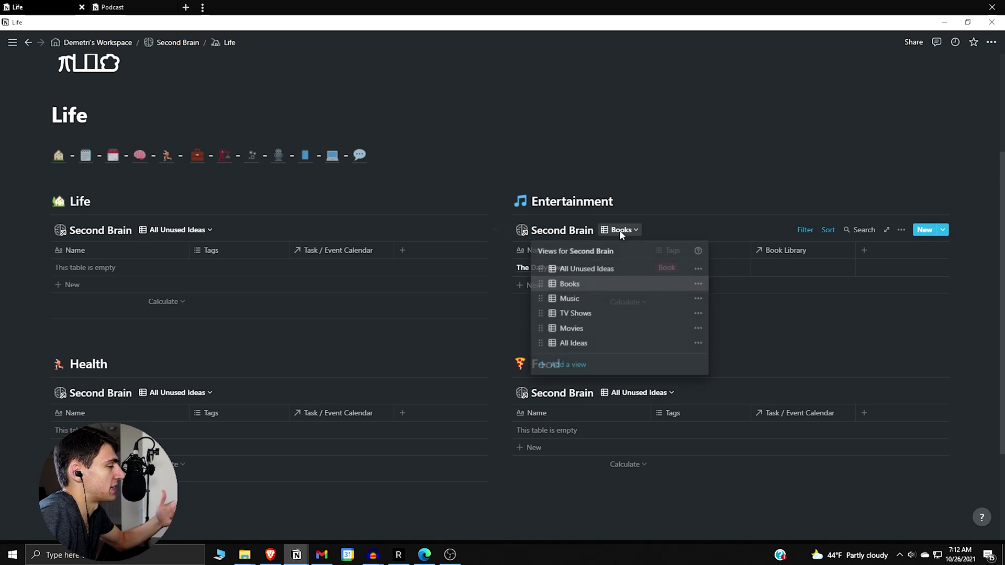
pyautogui.click(597, 327)
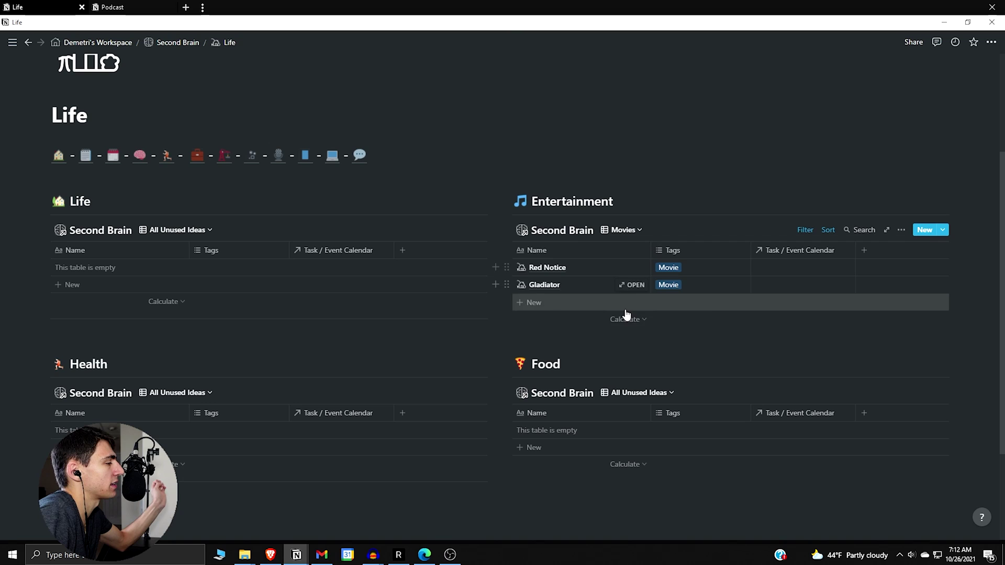
pyautogui.click(621, 231)
pyautogui.click(605, 314)
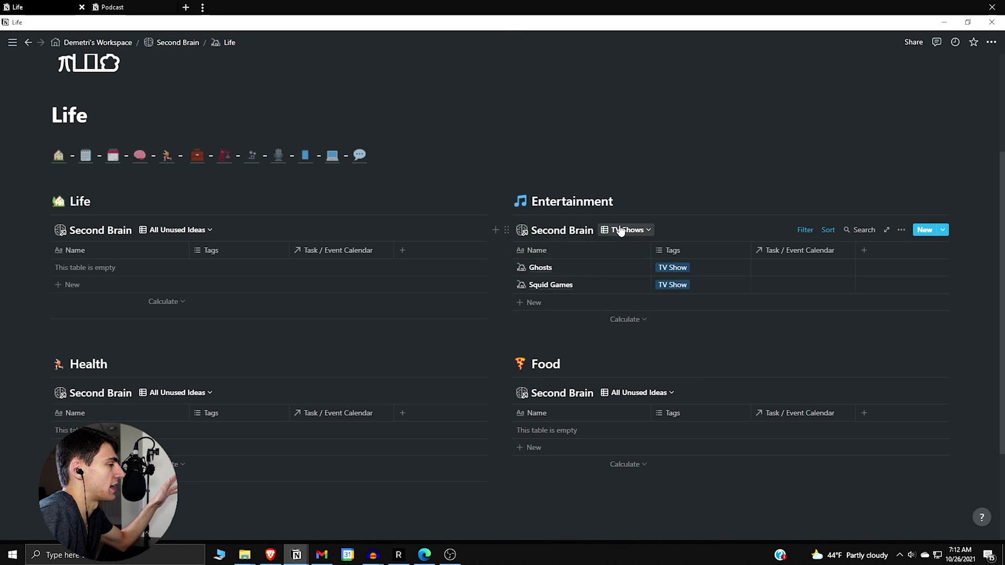
# - Preview the Food table's Restaurants view, then switch back to All Unused Ideas
pyautogui.moveTo(637, 403)
pyautogui.click(635, 393)
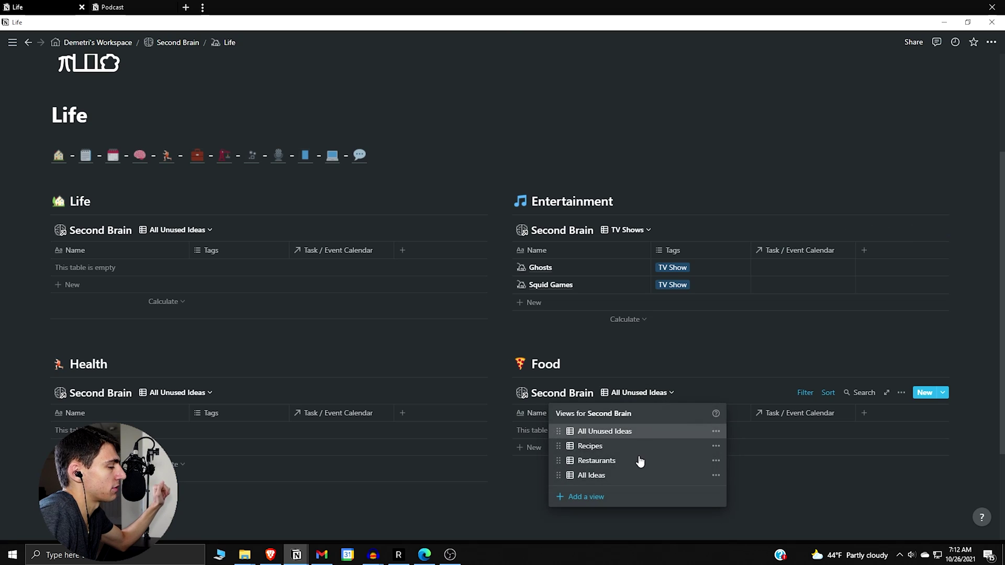
pyautogui.click(649, 457)
pyautogui.click(651, 396)
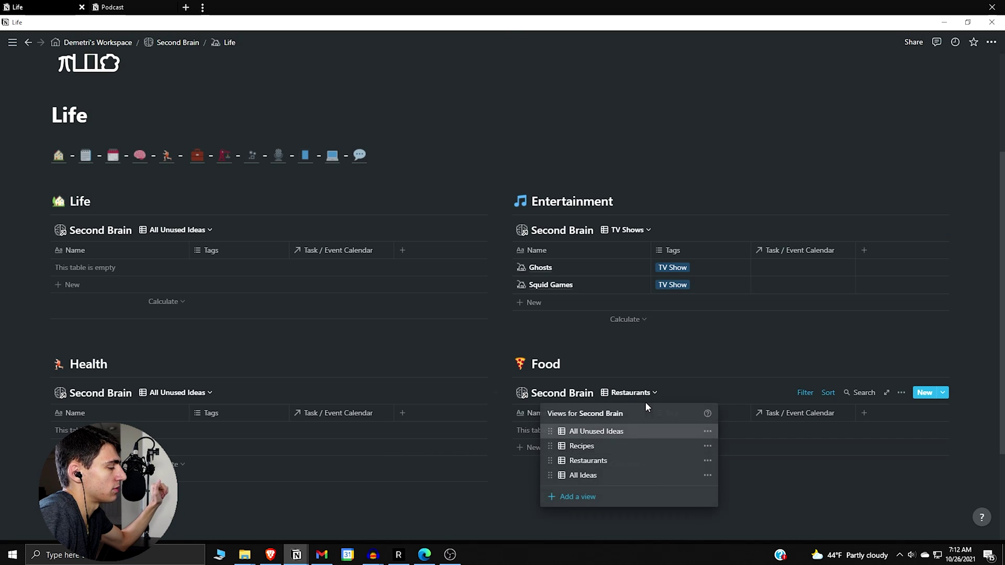
pyautogui.click(623, 433)
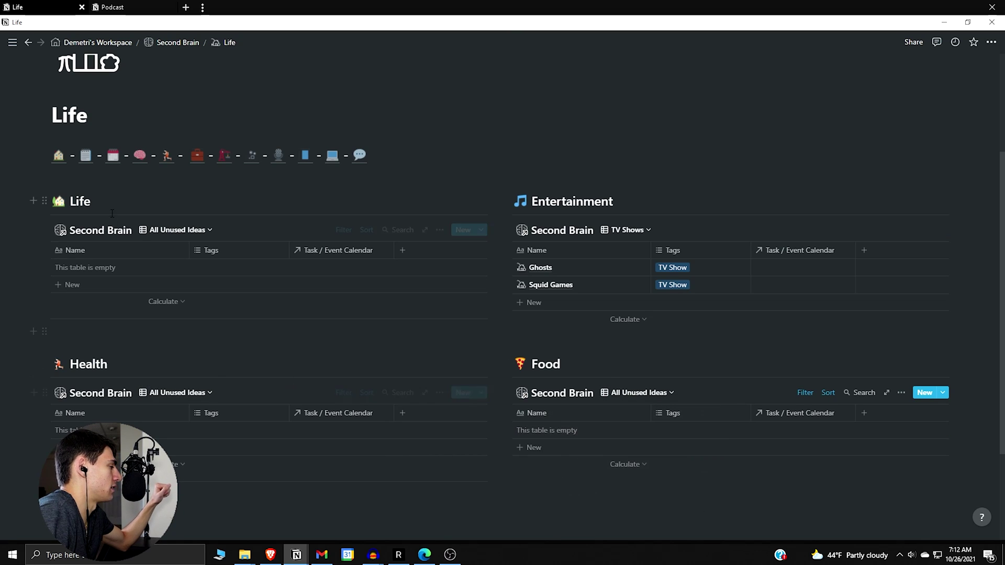
# - Preview the Life table's Dreamline and Purchase Decisions views, then restore All Unused Ideas
pyautogui.click(158, 231)
pyautogui.click(128, 285)
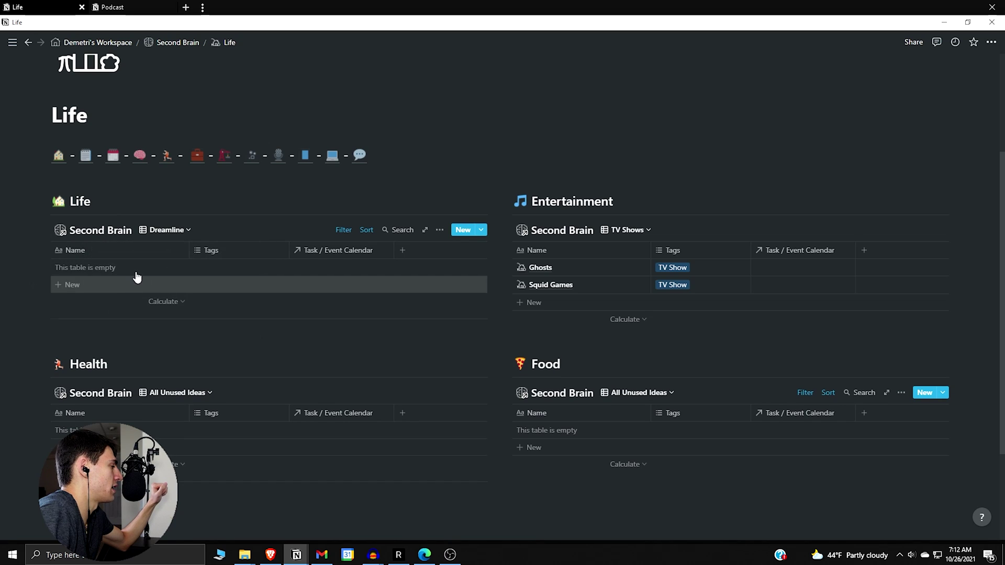
pyautogui.click(171, 233)
pyautogui.click(137, 301)
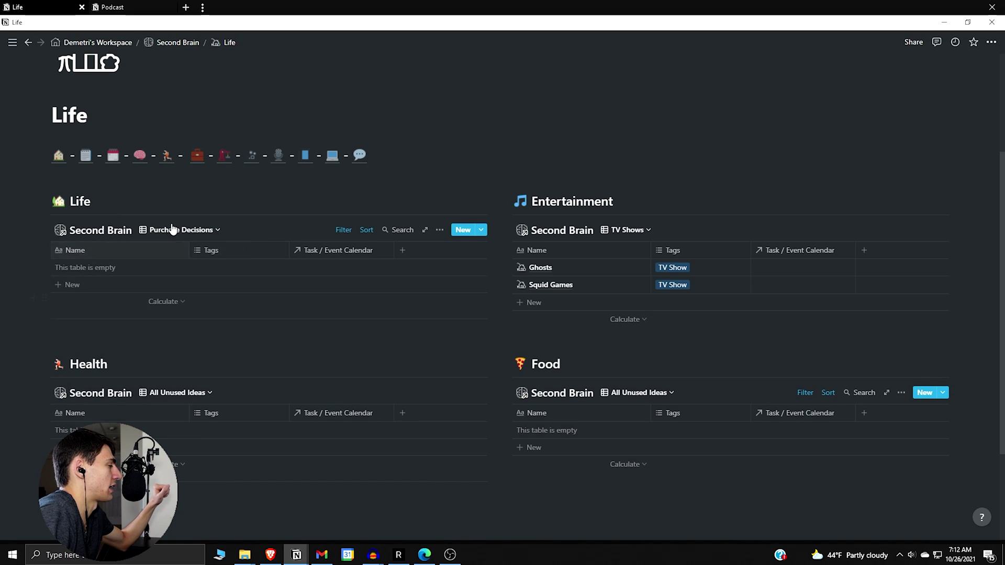
pyautogui.click(177, 233)
pyautogui.click(159, 267)
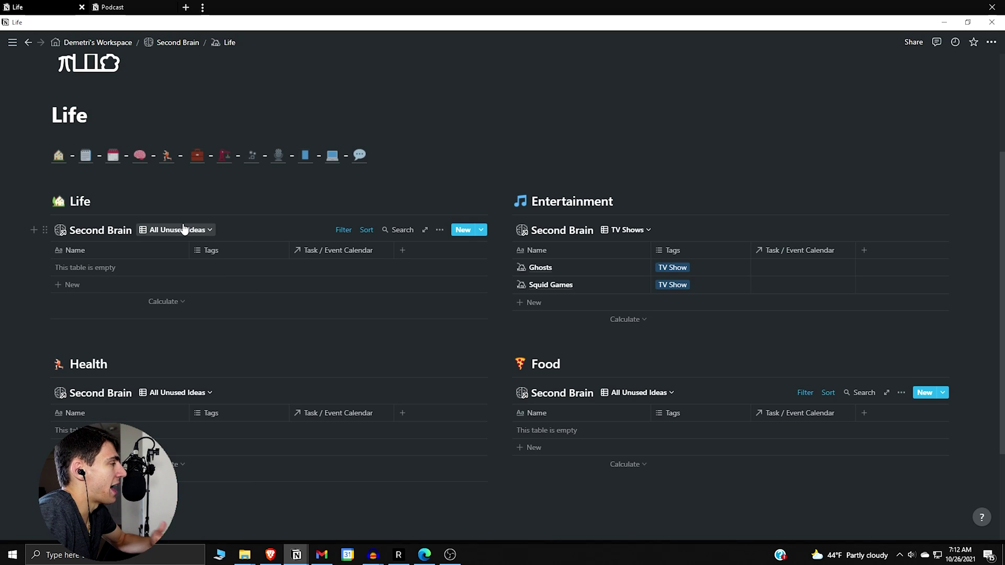
# - Use the Second Brain breadcrumb at the top of the Life page
pyautogui.click(184, 46)
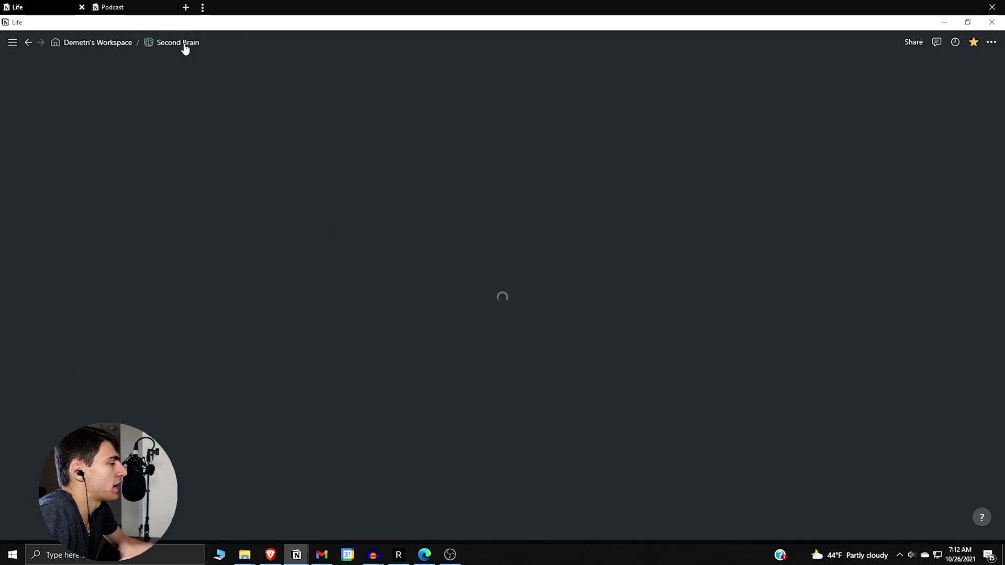